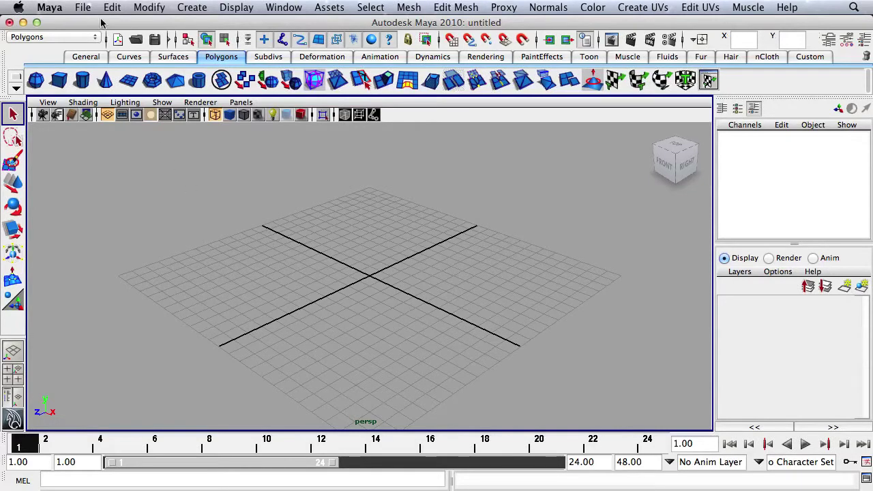
Start a new Maya project and name it "Mini-man - Project Folder".
left_click(86, 7)
mouse_move(155, 265)
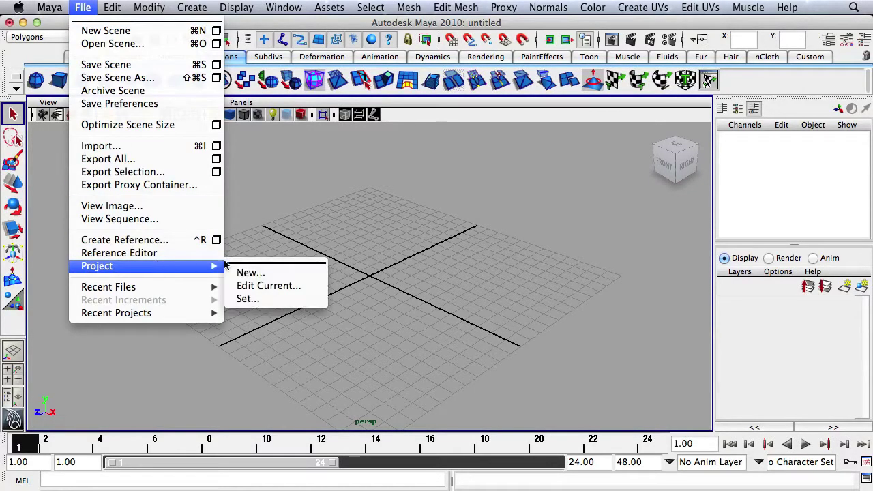
left_click(244, 270)
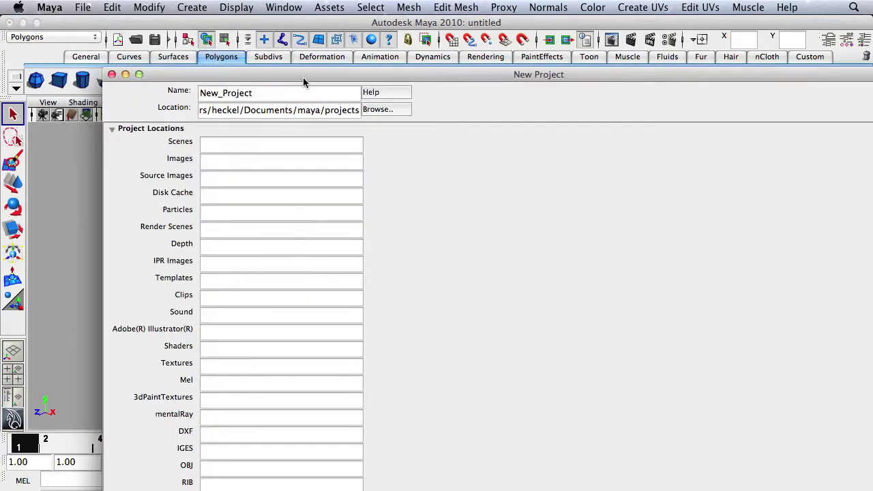
left_click_drag(303, 75, 321, 23)
left_click(292, 42)
double_click(292, 42)
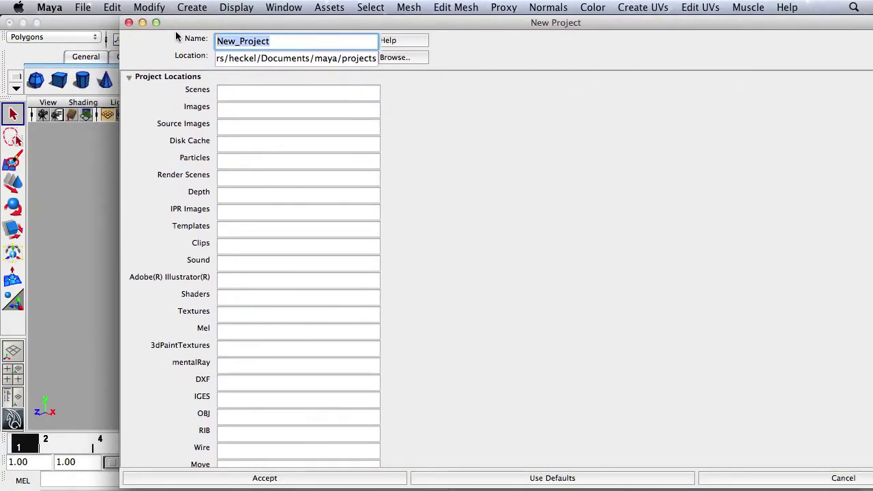
type("Mini-")
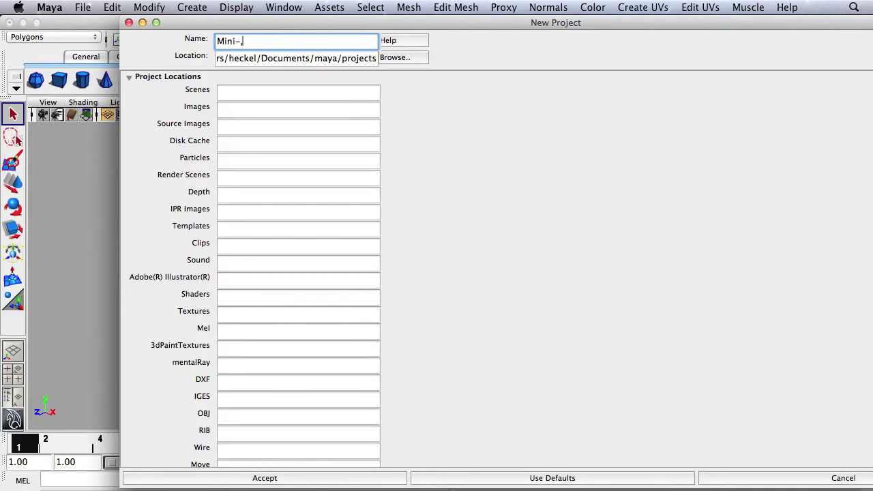
key("BackSpace")
key("BackSpace")
key("BackSpace")
type("a")
type("n - Project F")
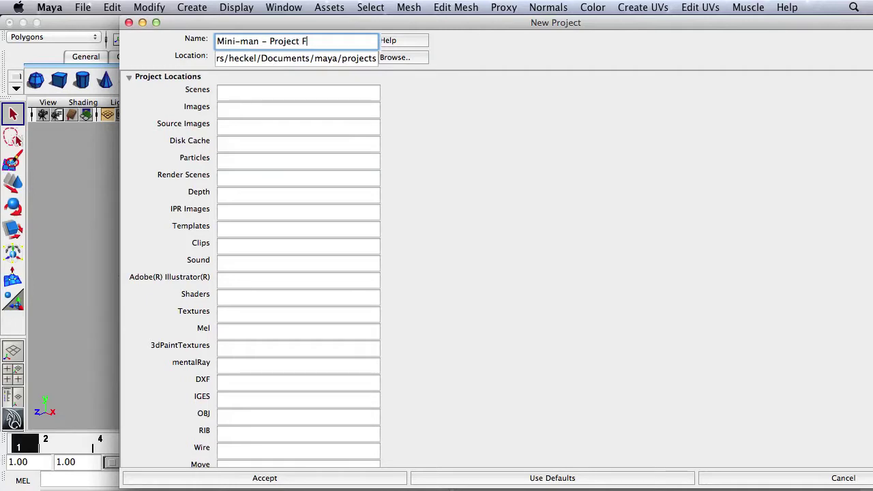
type("older")
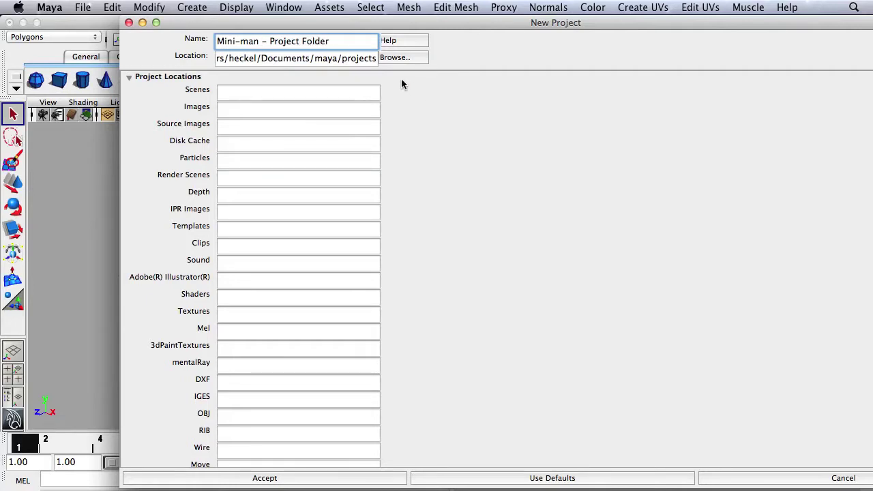
Set the new project's location to the Exercise Files folder.
left_click(394, 58)
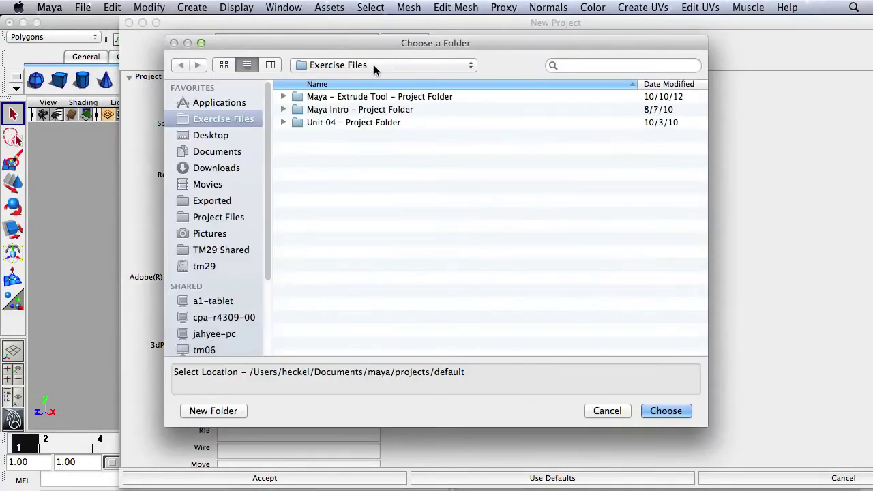
left_click(220, 135)
left_click(214, 119)
left_click(666, 412)
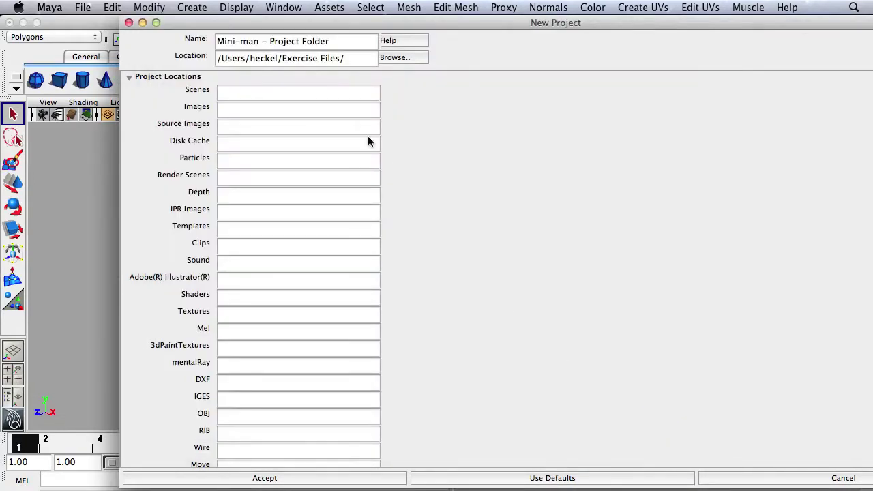
Fill the project locations with the default folder names and create the project.
left_click_drag(436, 25, 447, 21)
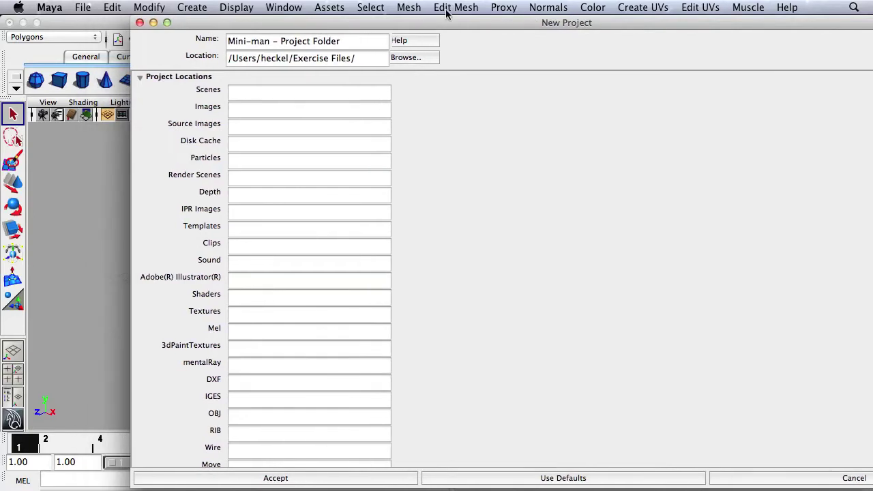
left_click(507, 475)
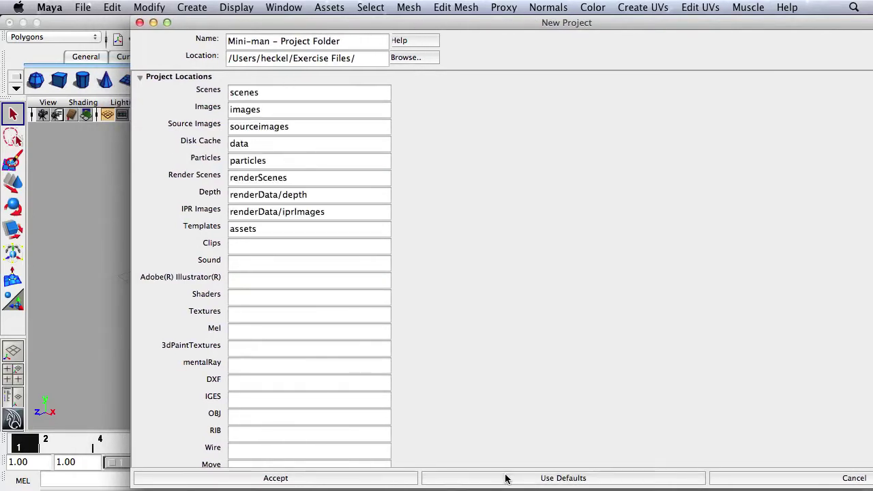
left_click(343, 483)
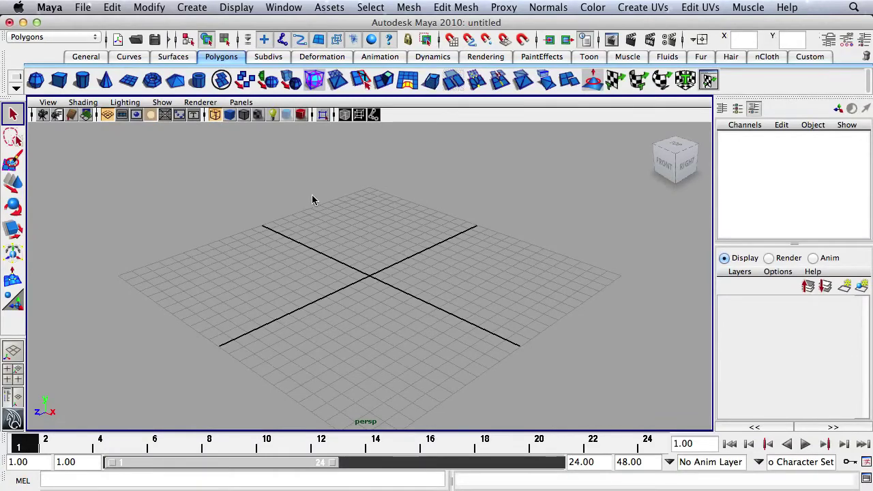
Minimize Maya and, in a new Finder window, open the sourceimages folder of Mini-man - Project Folder in Exercise Files.
left_click(23, 21)
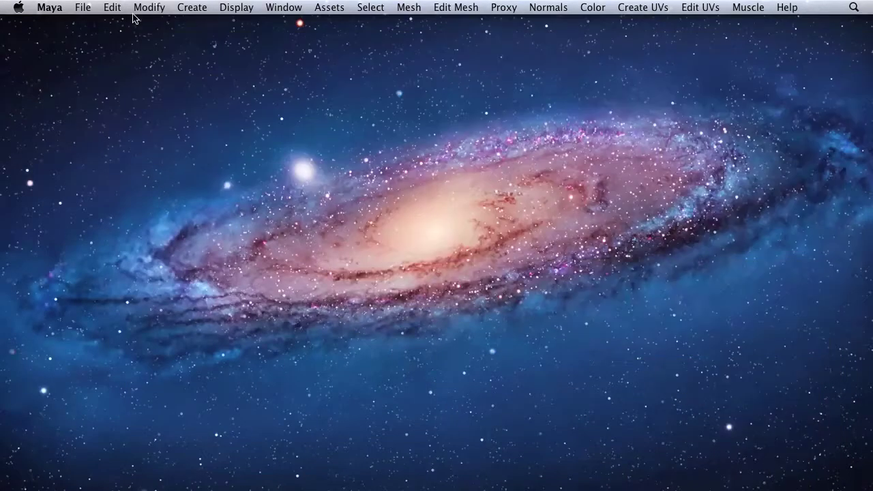
left_click(88, 7)
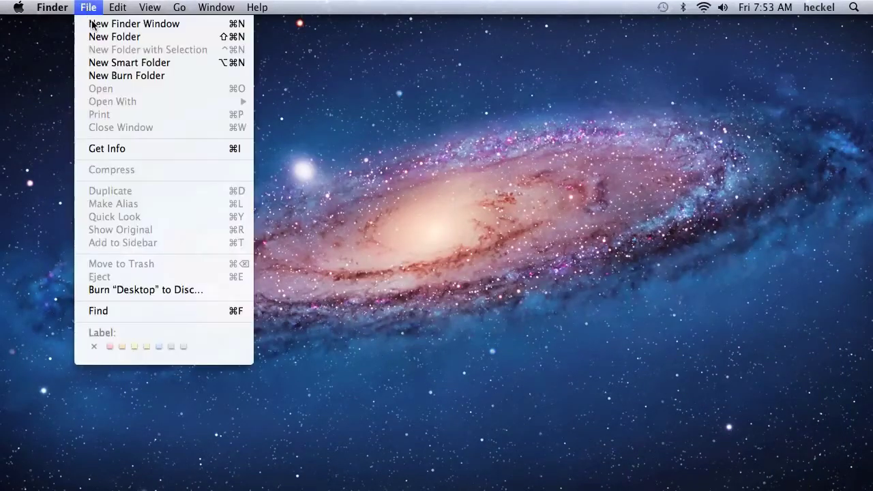
left_click(531, 237)
key("super+n")
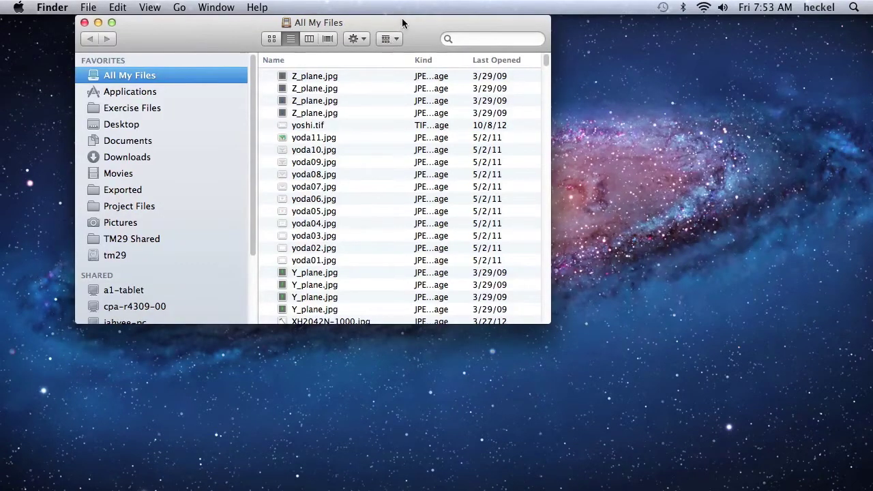
left_click_drag(403, 23, 536, 63)
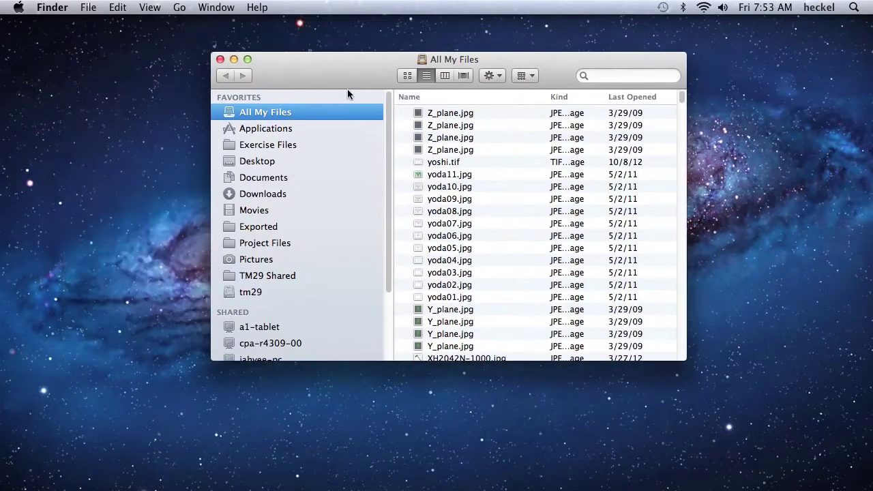
left_click(271, 145)
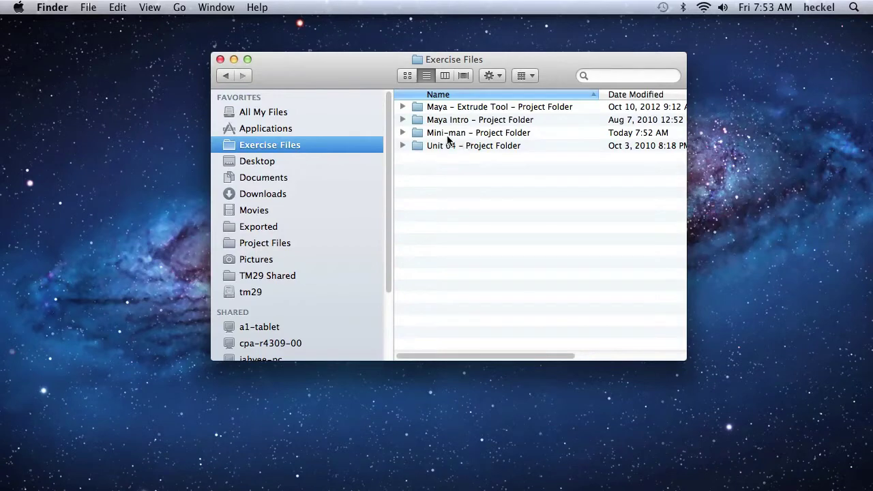
double_click(489, 135)
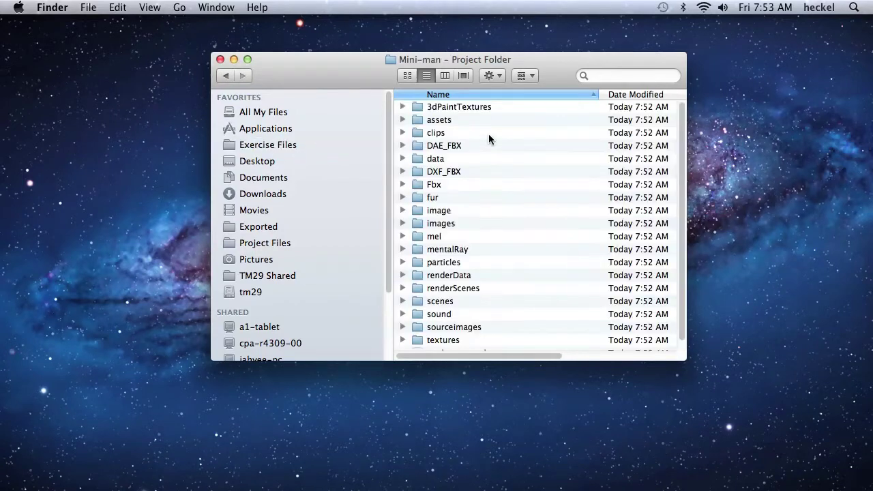
double_click(450, 328)
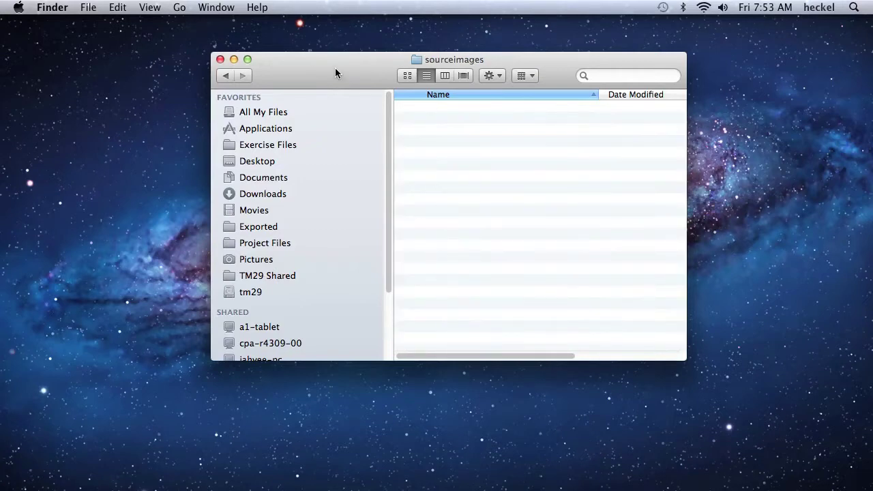
left_click_drag(335, 67, 464, 42)
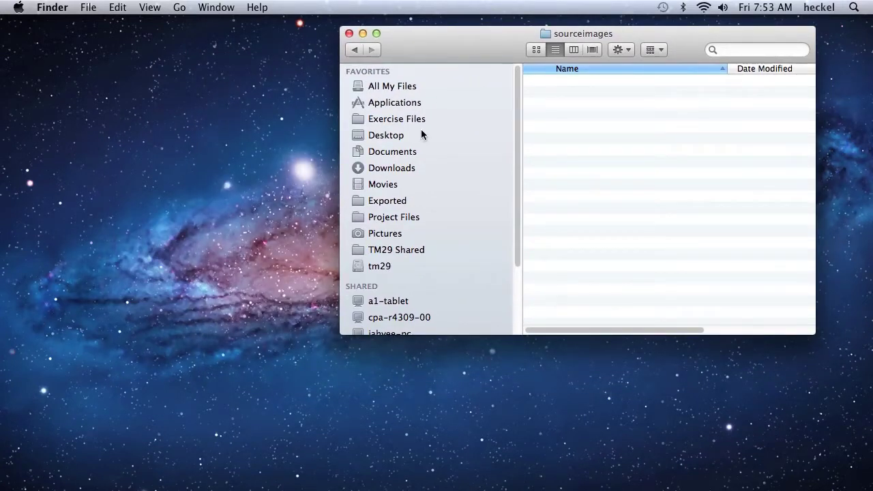
Open a second, smaller Finder window beside the sourceimages window and show the Pictures folder in it.
key("super+n")
left_click_drag(391, 82, 199, 51)
left_click_drag(485, 329, 369, 363)
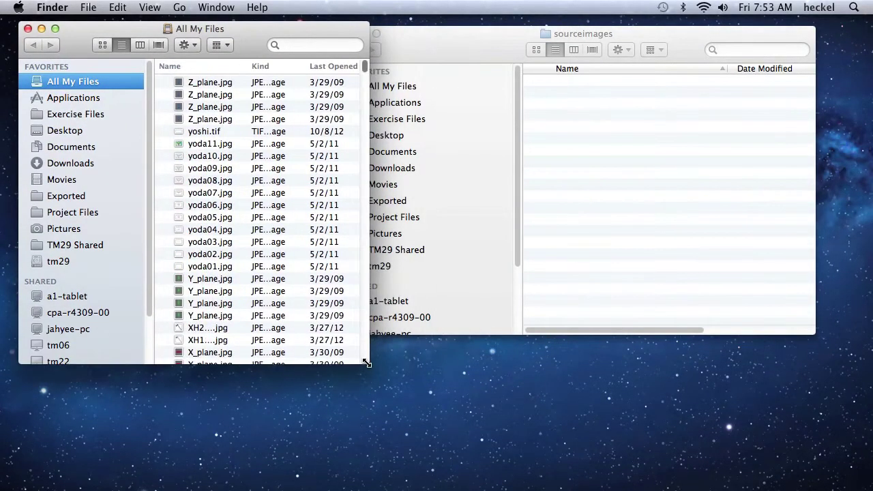
left_click(63, 230)
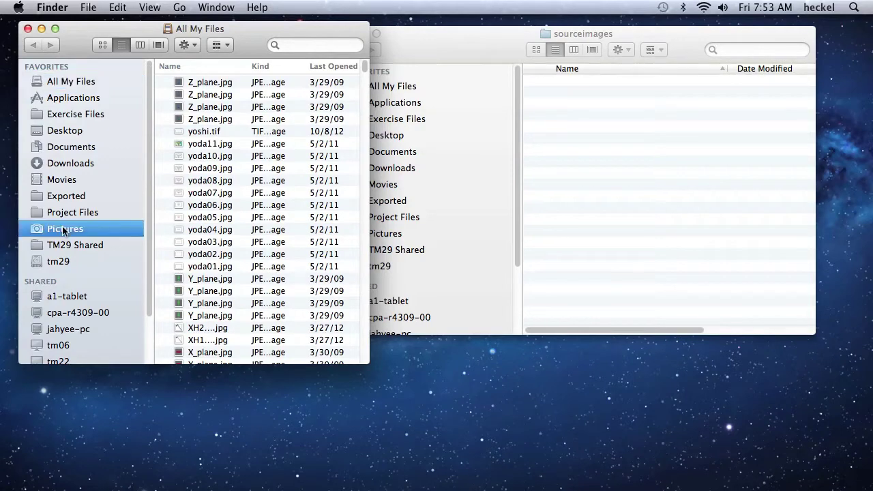
Copy mini-man_SideView.jpg, mini-man_FrontView.jpg and mini-man_TopView.jpg from Pictures into the sourceimages folder.
scroll(360, 130, "down", 2)
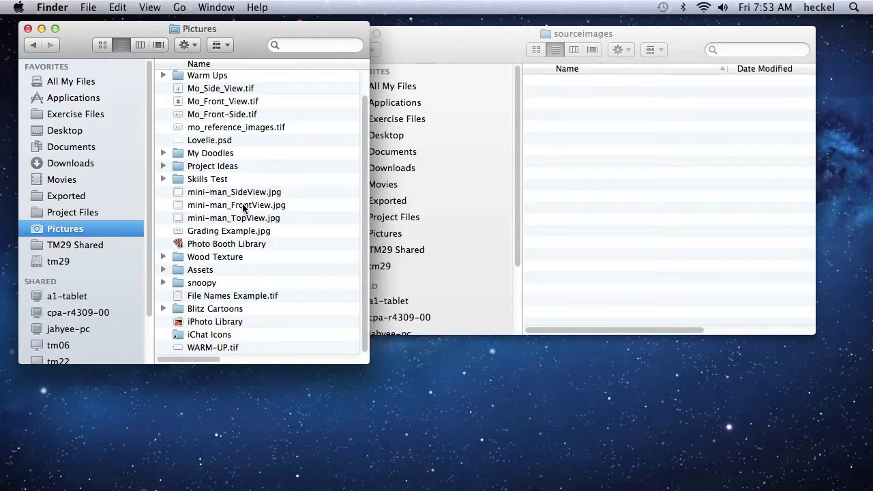
left_click_drag(302, 196, 295, 221)
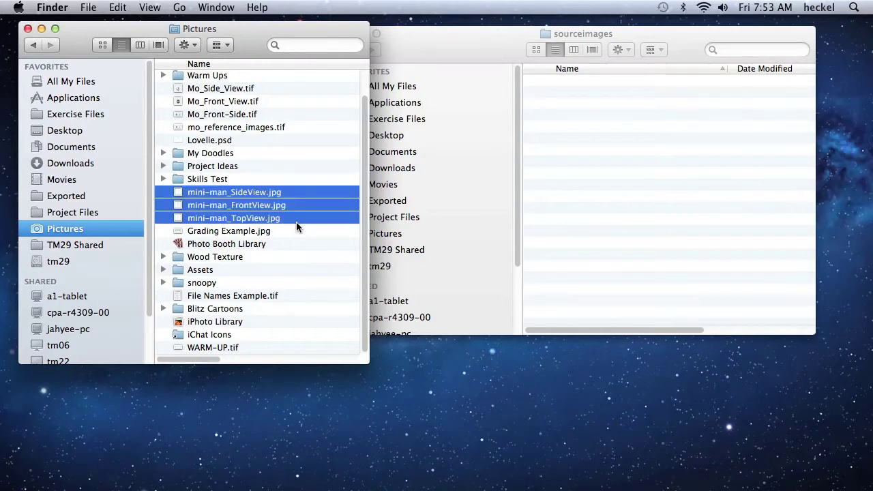
right_click(237, 208)
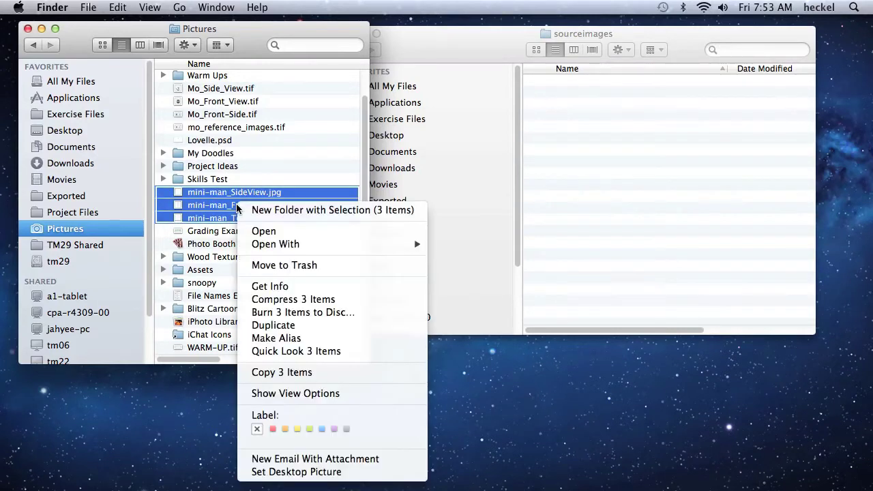
left_click(309, 375)
left_click(557, 125)
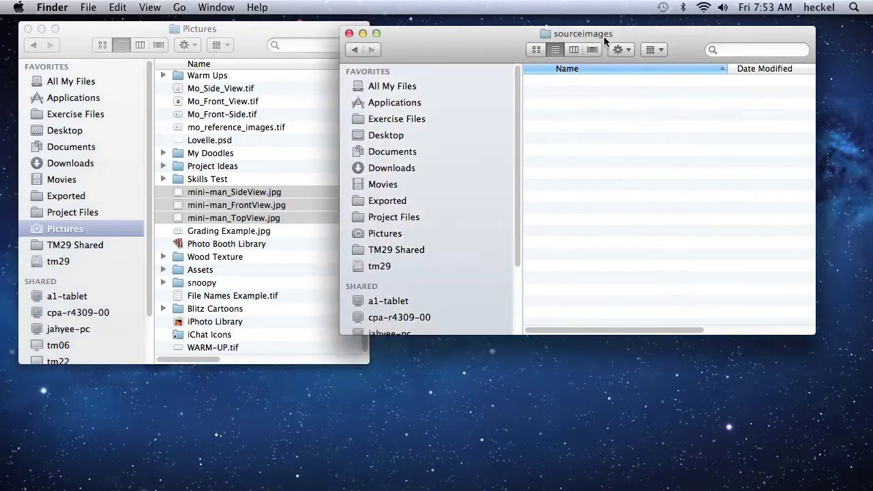
right_click(605, 135)
left_click(641, 180)
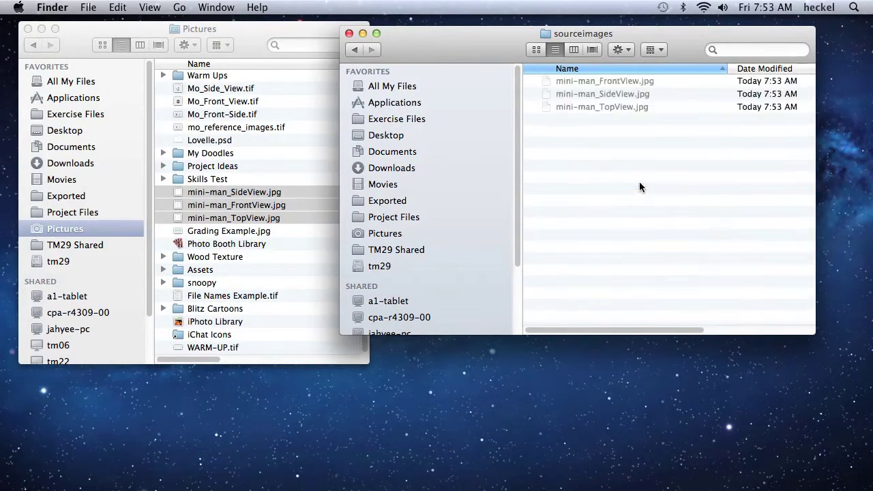
Close both Finder windows and restore the minimized Maya window.
left_click(348, 33)
left_click(28, 29)
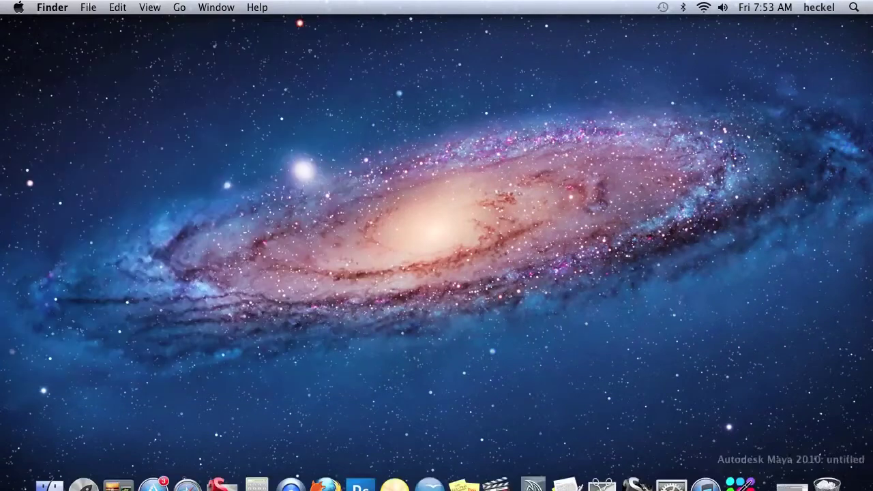
mouse_move(784, 485)
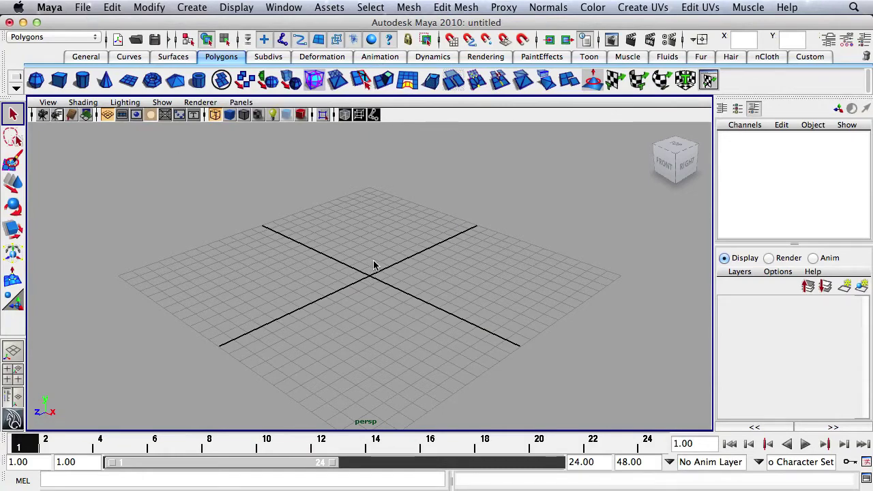
Show the four-view layout and create a polygon plane with width and height subdivisions of 1.
key("space")
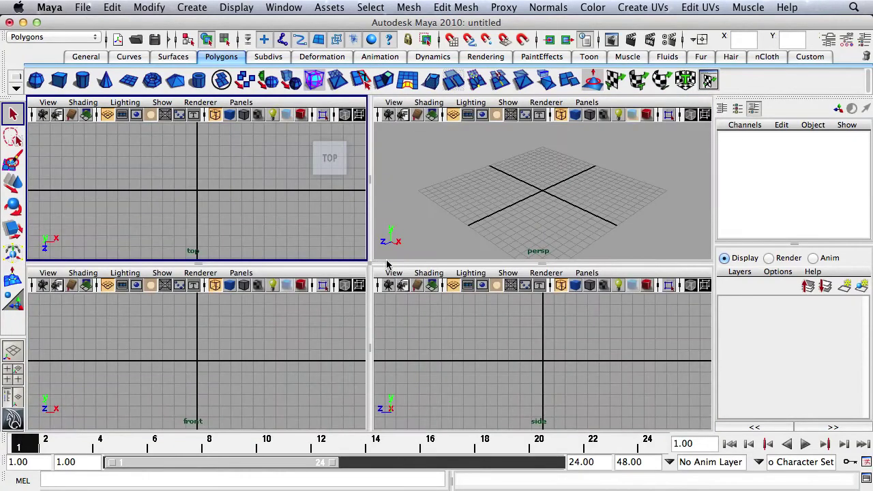
left_click(131, 80)
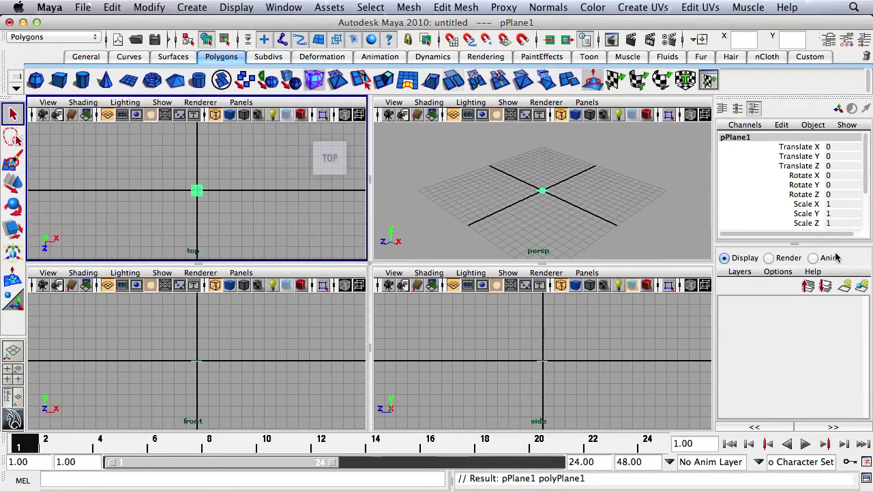
left_click_drag(868, 149, 843, 207)
left_click(749, 216)
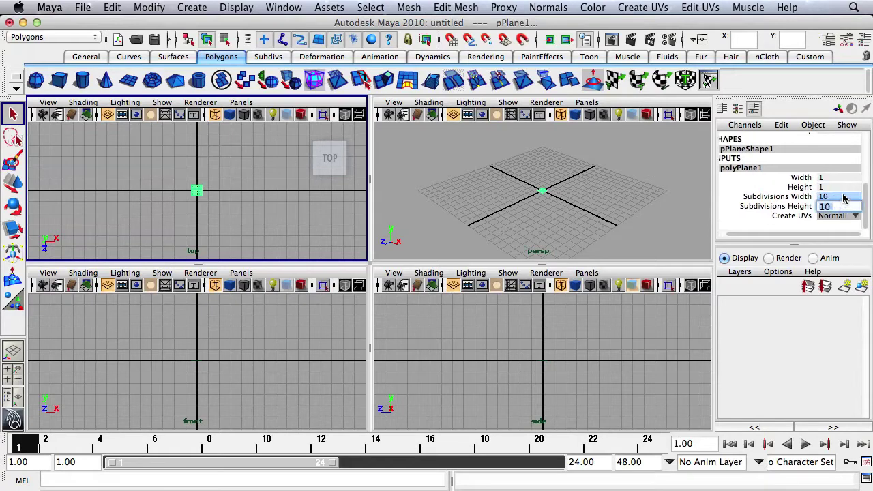
type("1")
key("Return")
Set the polygon plane's width and height to 10.
double_click(824, 177)
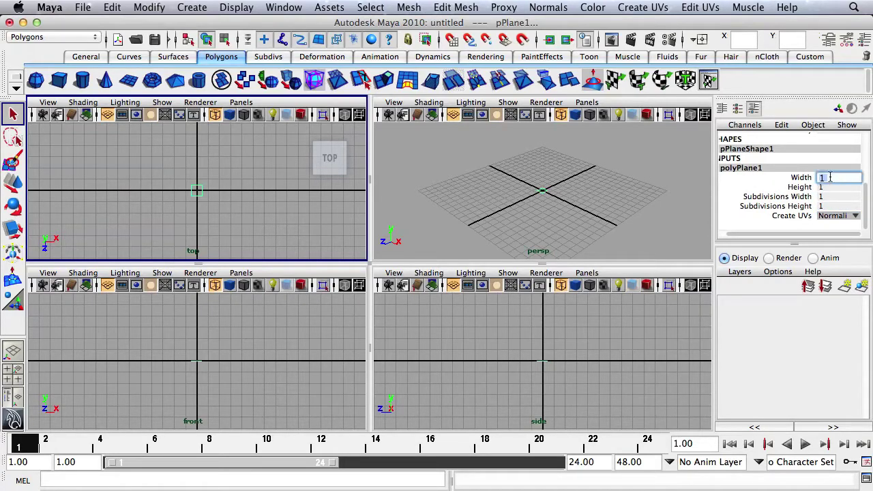
key("Return")
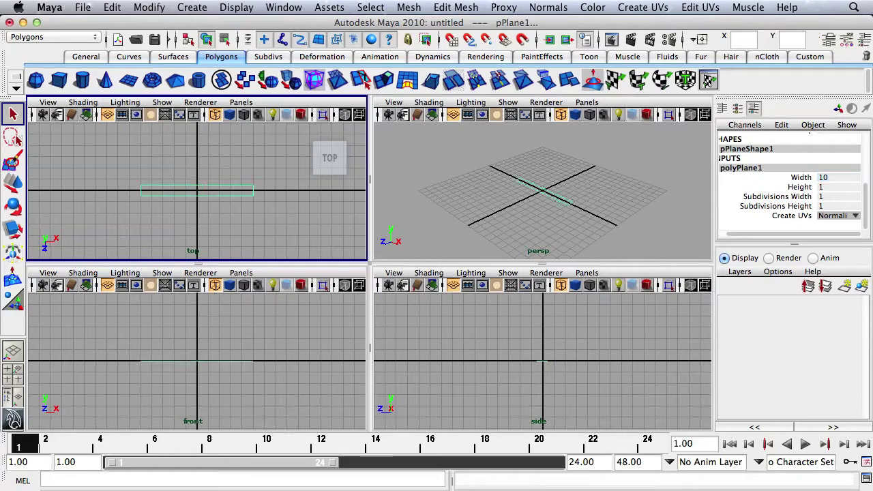
double_click(828, 189)
type("10")
key("Return")
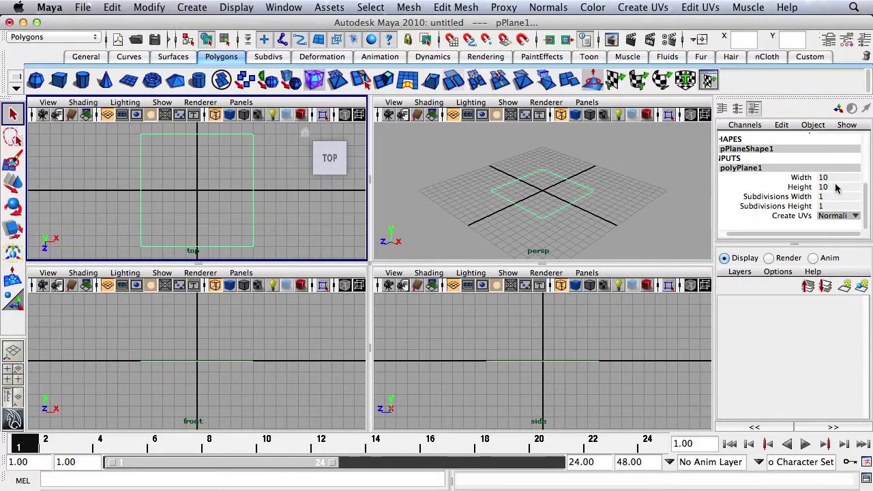
left_click_drag(870, 195, 868, 132)
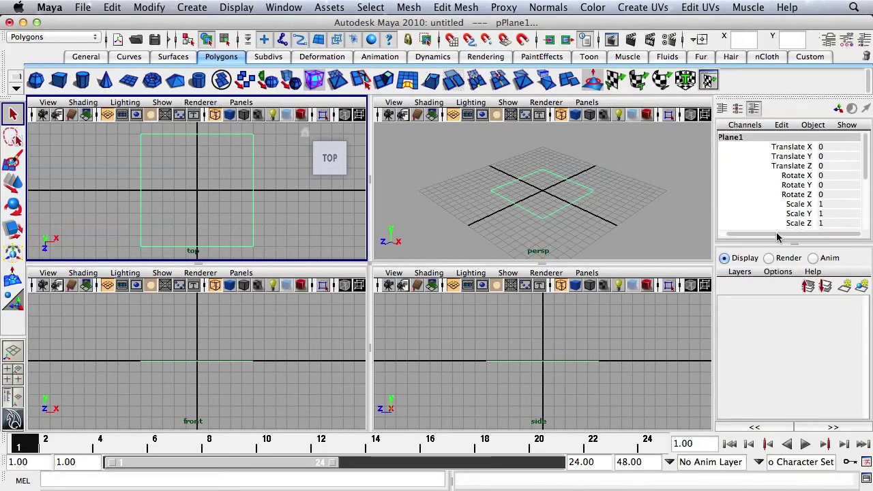
Rename the selected polygon plane to TopViewPlane.
double_click(758, 139)
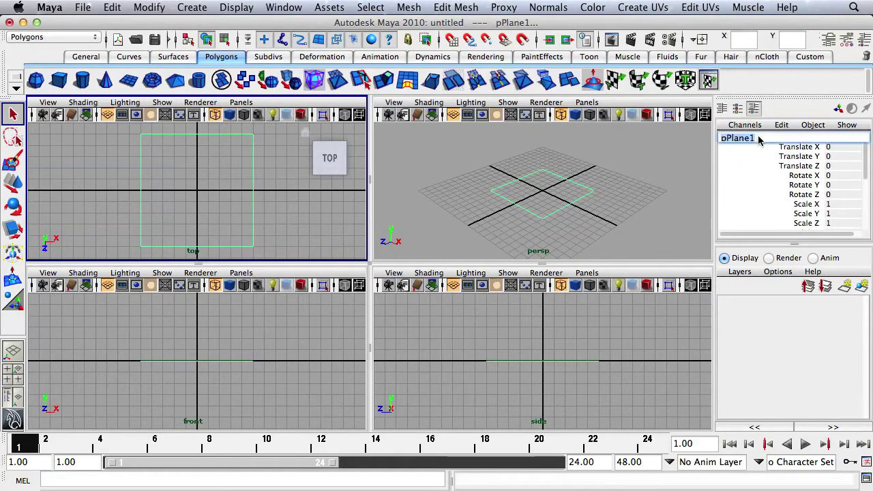
type("TopViewPlane")
key("Return")
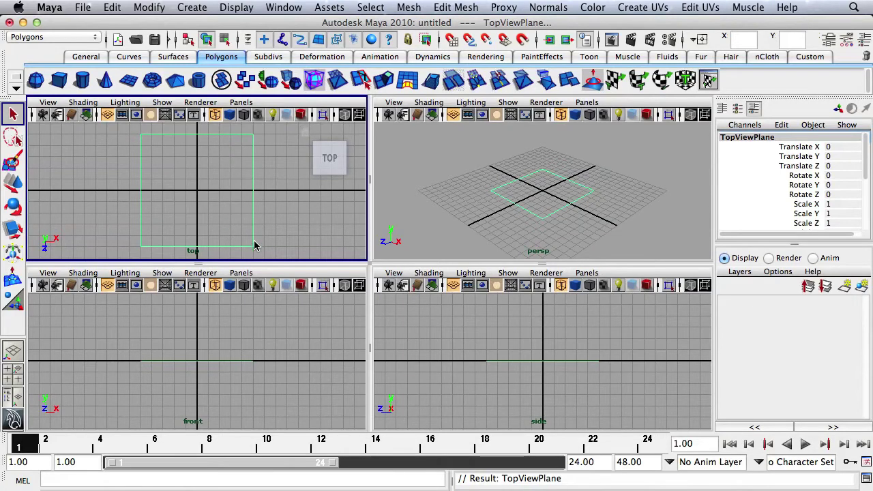
Duplicate TopViewPlane and set the copy's Rotate X to 90 so it stands upright facing the front view.
key("ctrl+d")
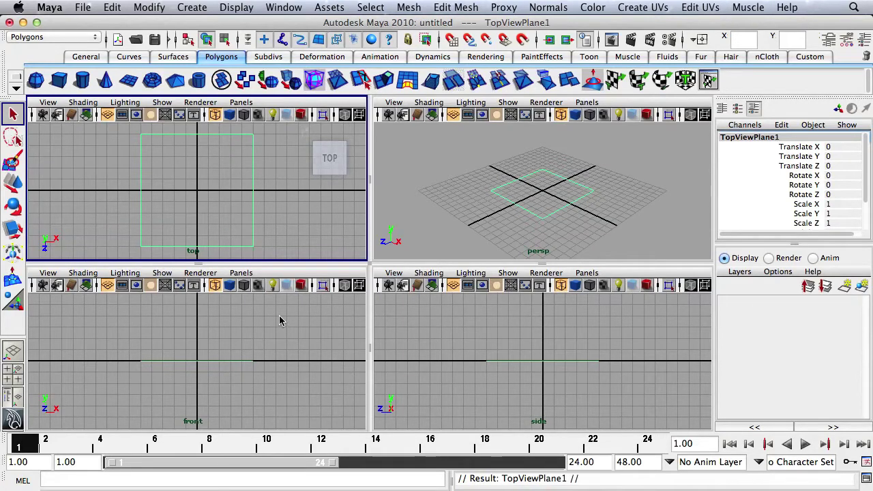
key("e")
left_click_drag(197, 309, 200, 380)
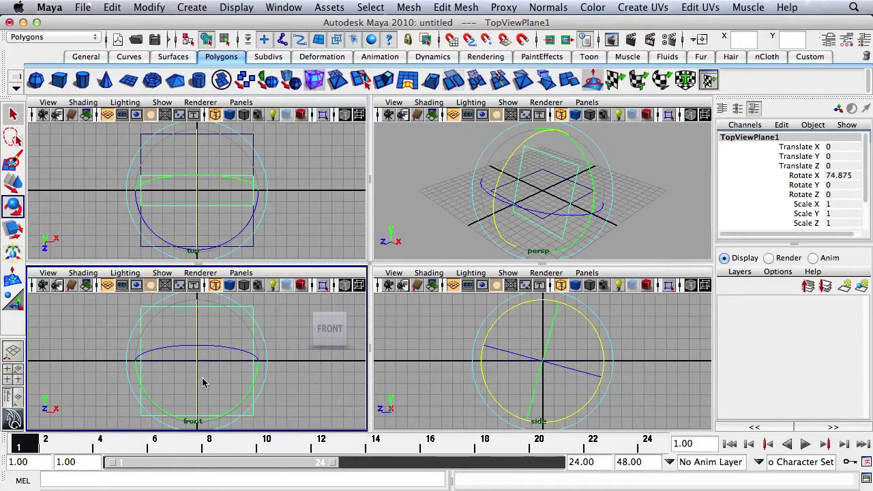
double_click(838, 176)
type("90")
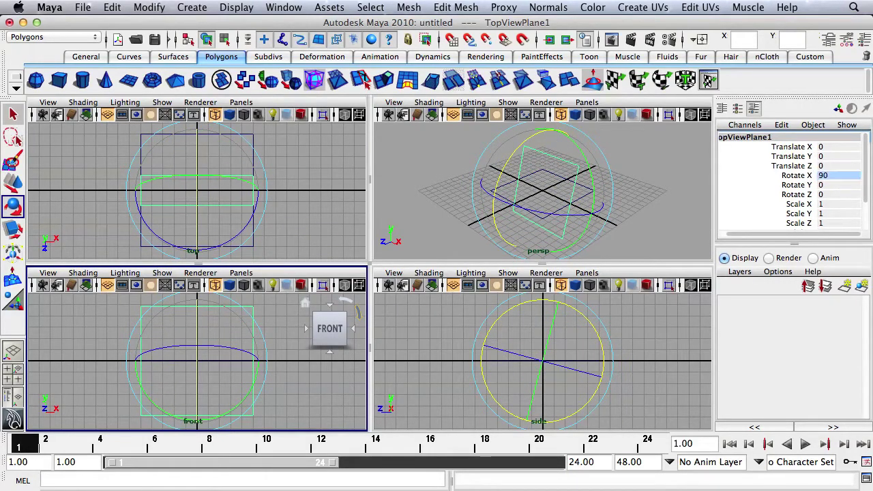
key("Return")
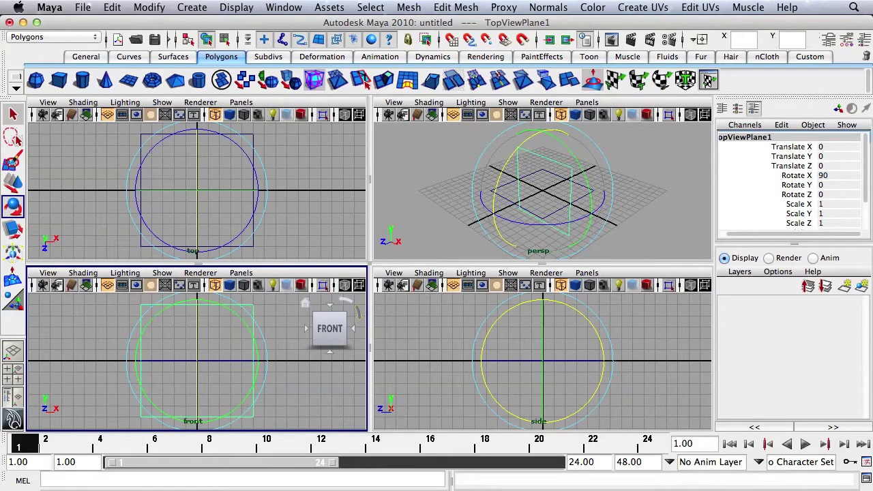
Rename the upright duplicate plane to FrontViewPlane.
double_click(773, 139)
type("Front")
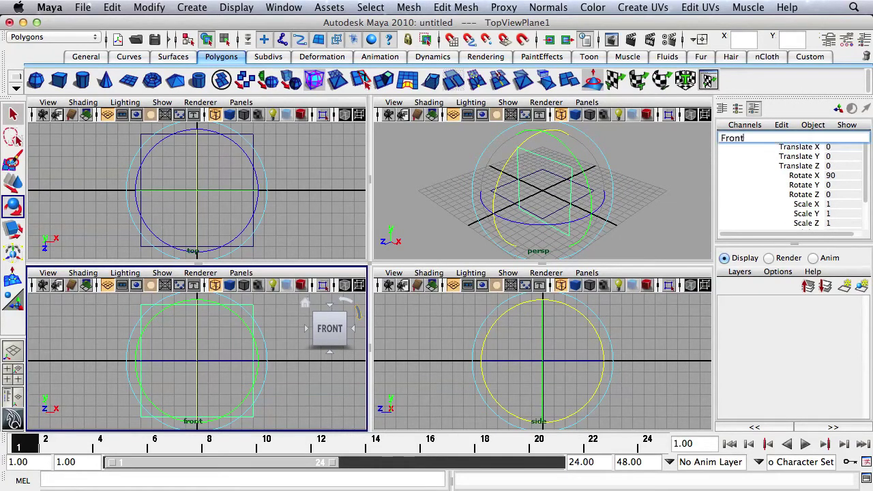
type("ViewPlane")
key("Return")
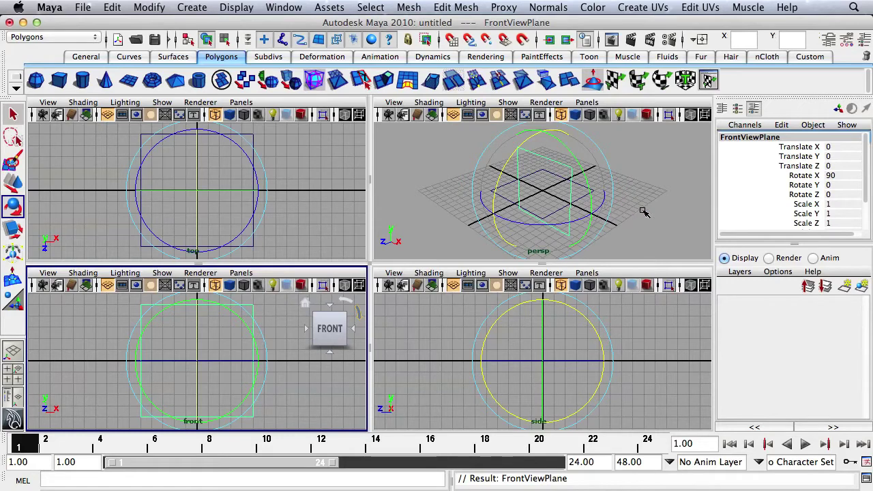
Duplicate FrontViewPlane and set the copy's Rotate Y to -90 so it faces the side view.
left_click(612, 201)
key("ctrl+d")
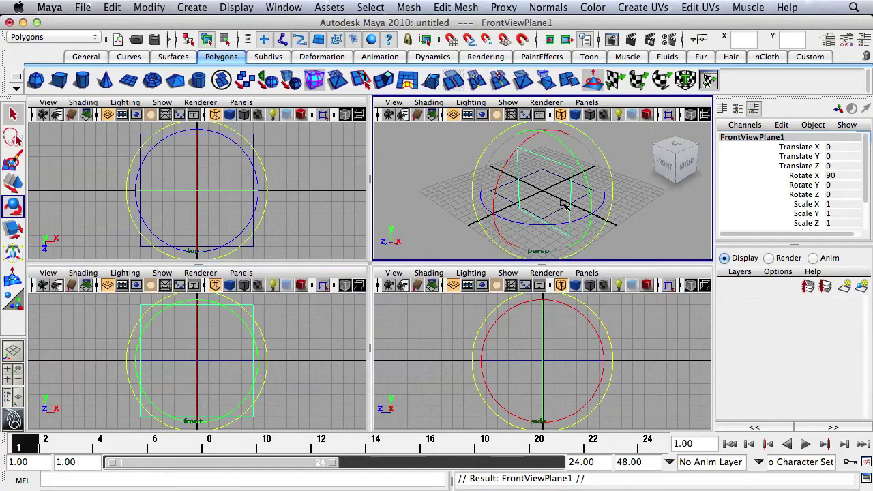
left_click_drag(537, 227, 653, 210)
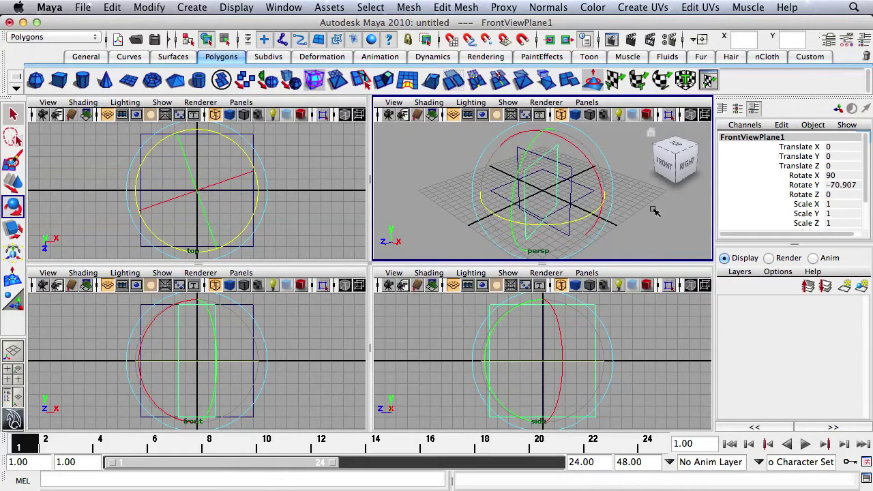
left_click(847, 187)
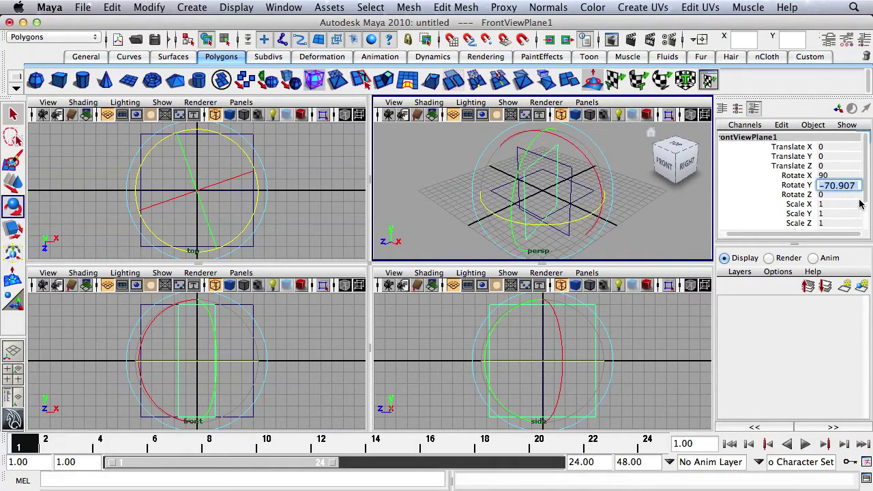
type("-90")
key("Return")
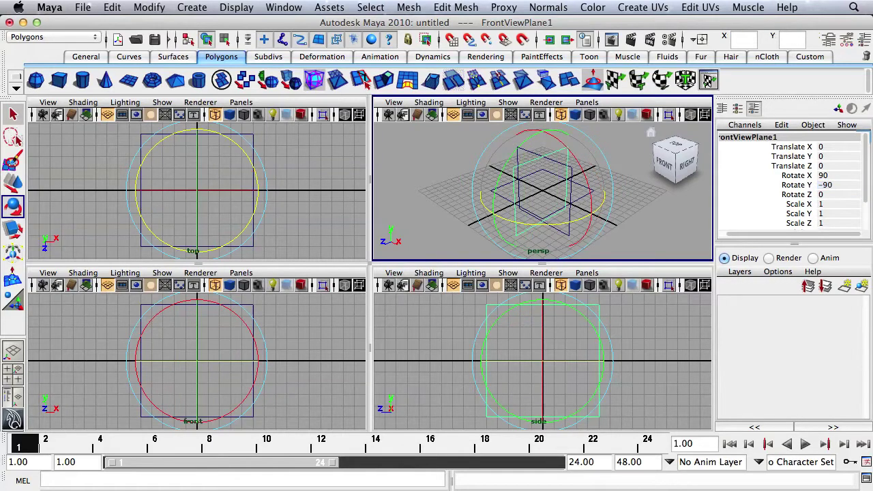
Deselect the planes and switch all four views to smooth shaded display.
left_click(638, 225)
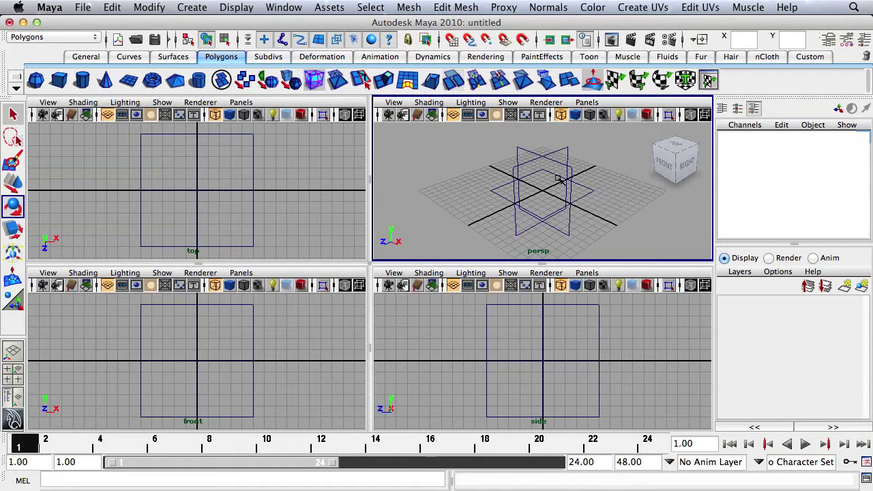
key("5")
key("5")
key("5")
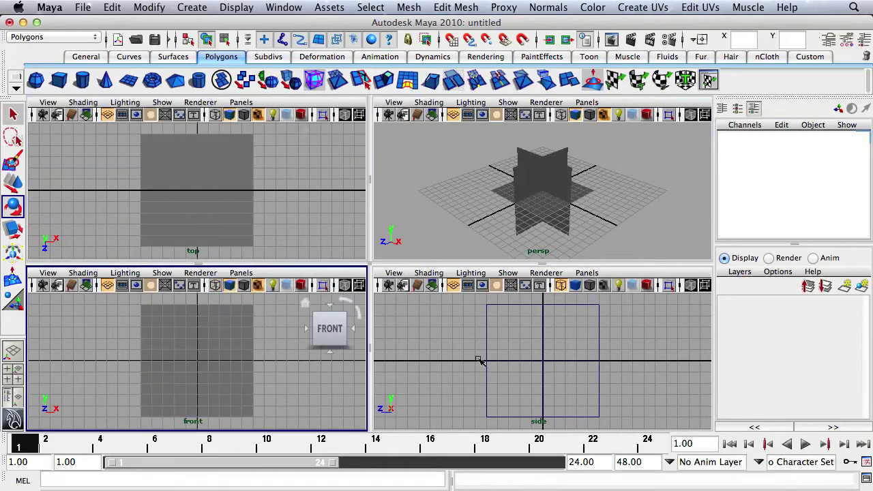
key("5")
Move the side-facing plane to the edge of the top plane by setting its Translate X to -5.
left_click(540, 178)
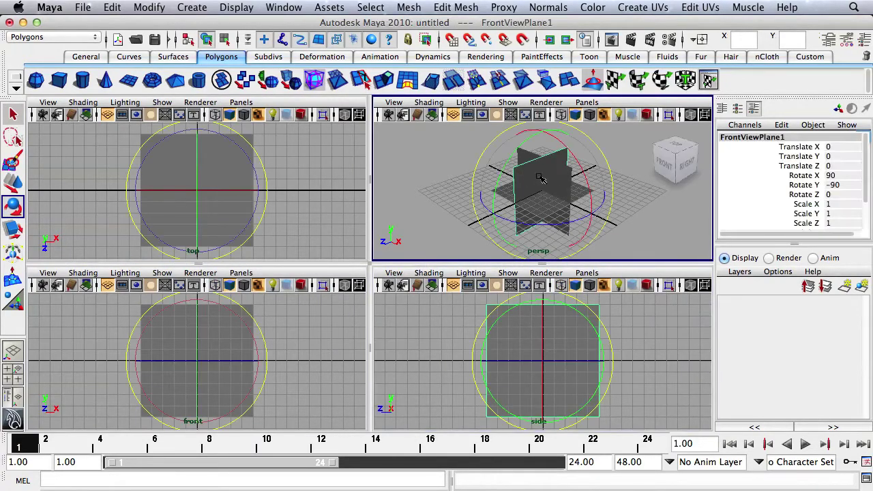
key("w")
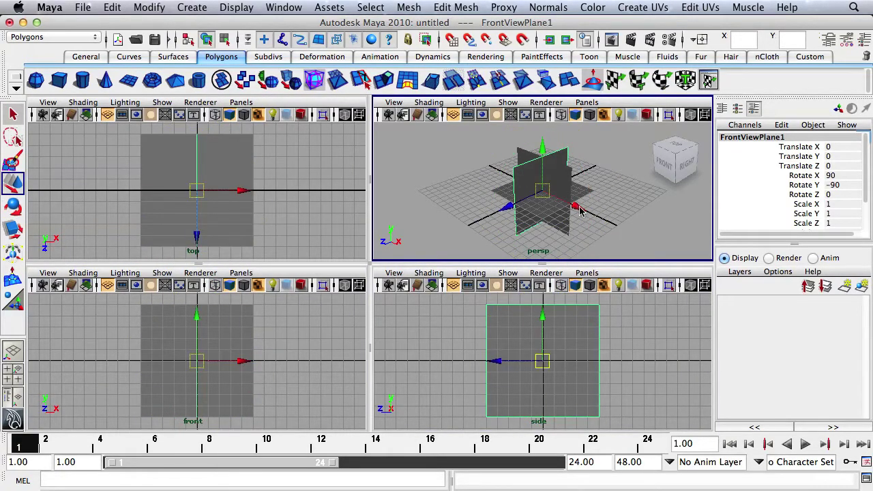
left_click_drag(580, 211, 545, 195)
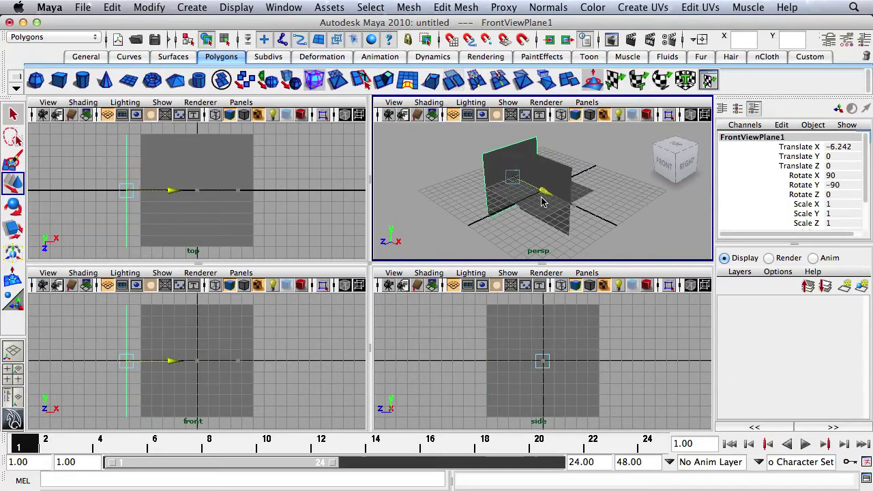
double_click(859, 147)
type("+")
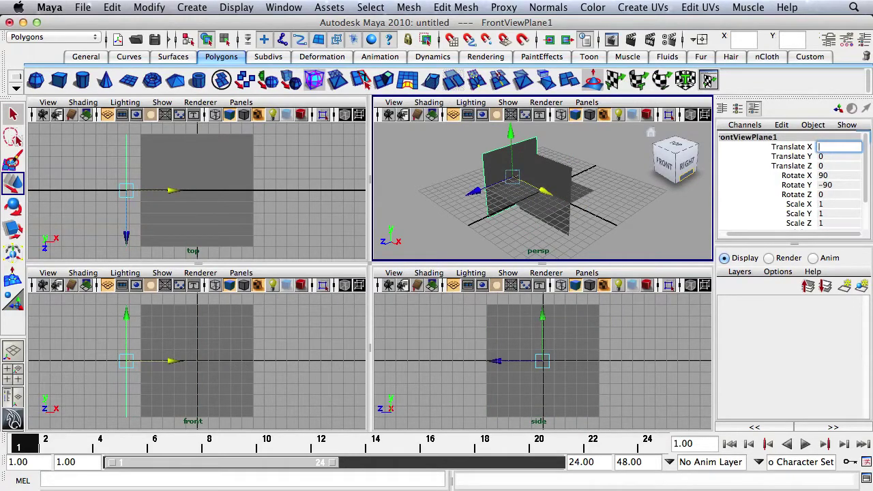
type("5")
key("Return")
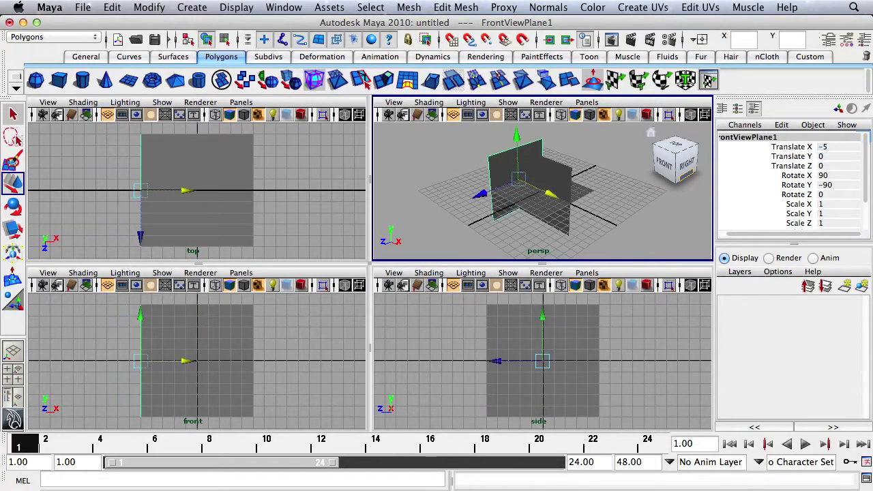
Move FrontViewPlane to the back edge by setting its Translate Z to -5.
left_click(568, 183)
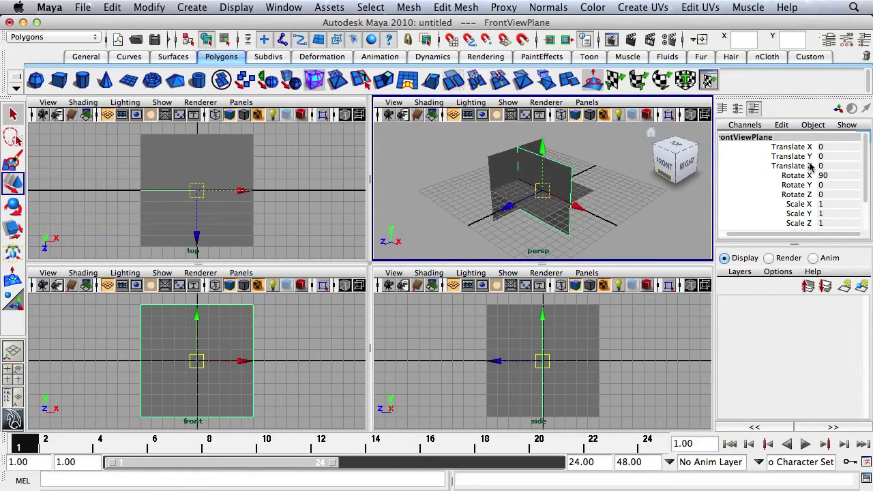
double_click(831, 165)
type("-")
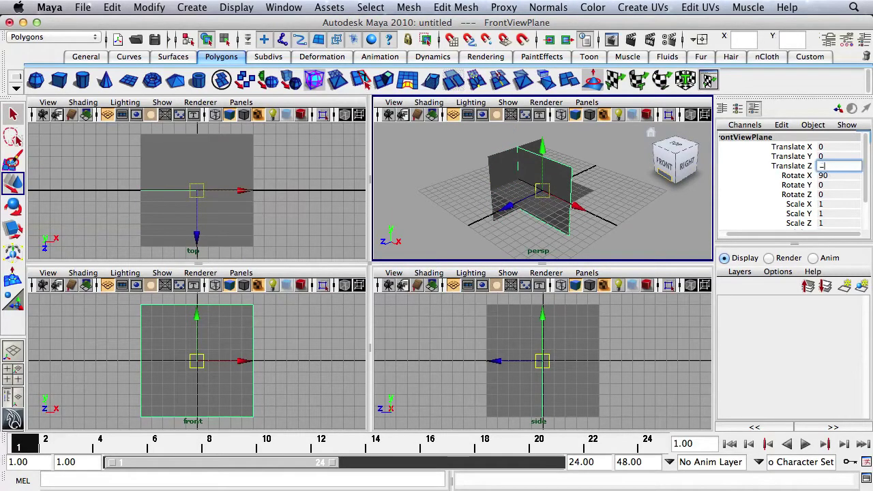
type("5")
key("Return")
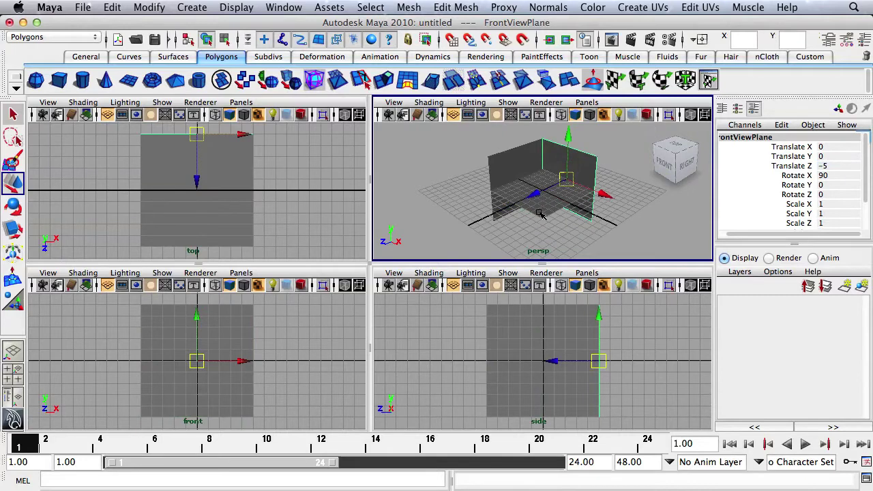
Lower TopViewPlane to the base of the upright planes by setting its Translate Y to -5.
left_click(591, 218)
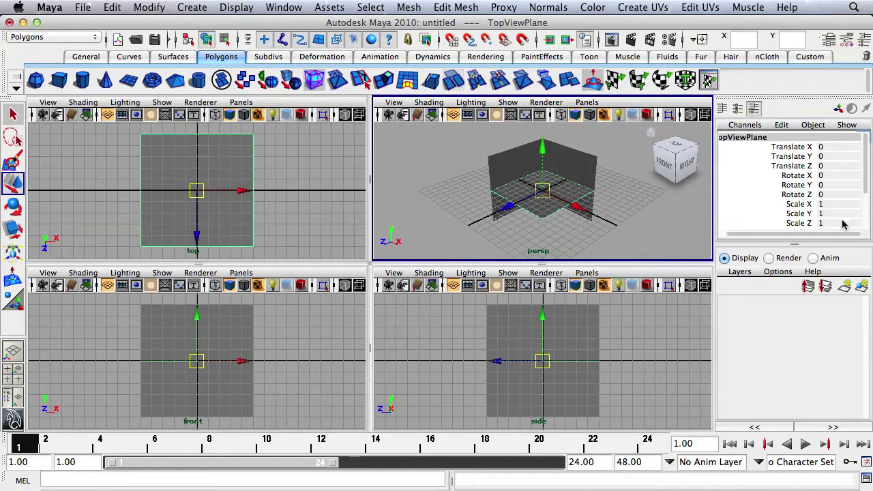
left_click(835, 157)
type("-5")
key("Return")
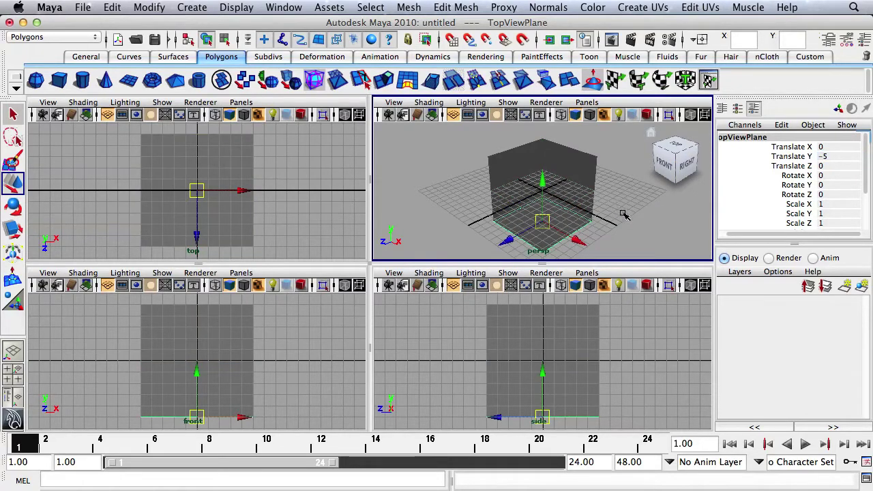
Hide the grid in the top, front and side views, then return to the Select tool and deselect TopViewPlane.
left_click_drag(624, 215, 603, 198, "alt")
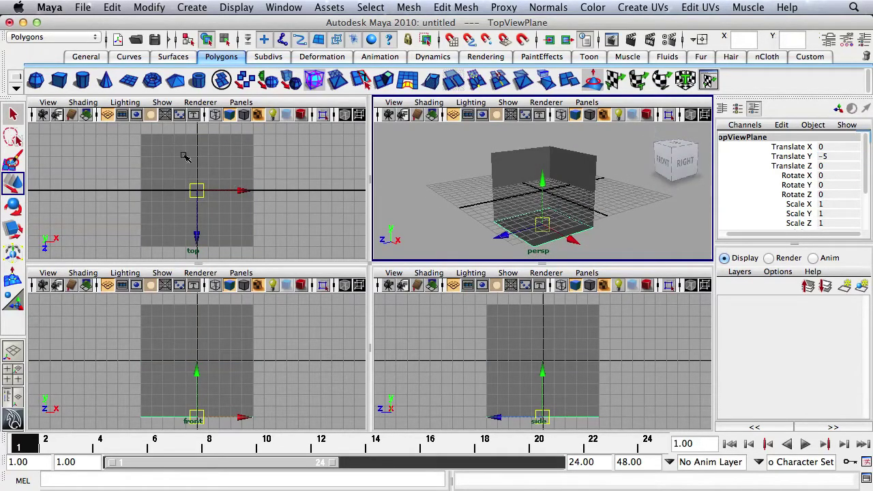
left_click(107, 114)
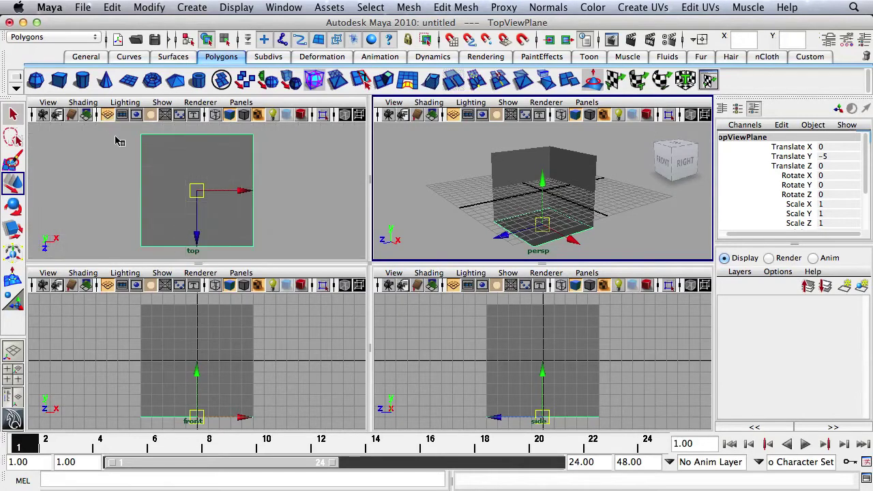
left_click(107, 285)
left_click(453, 285)
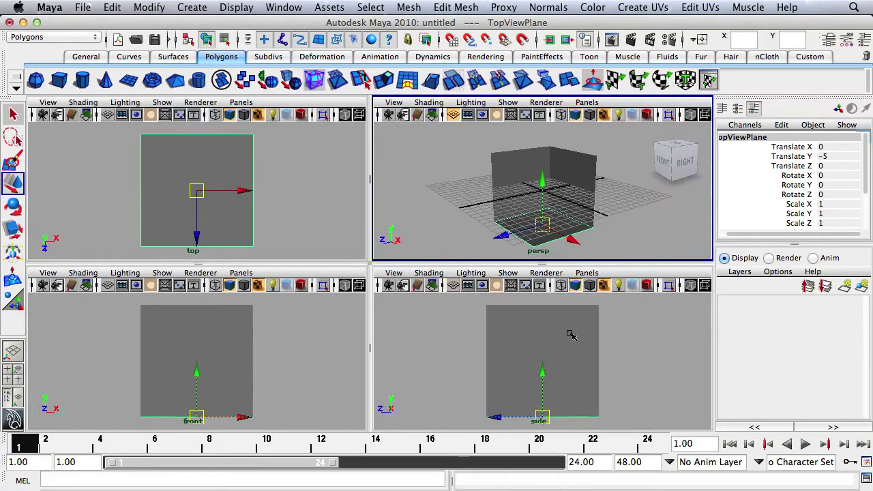
key("q")
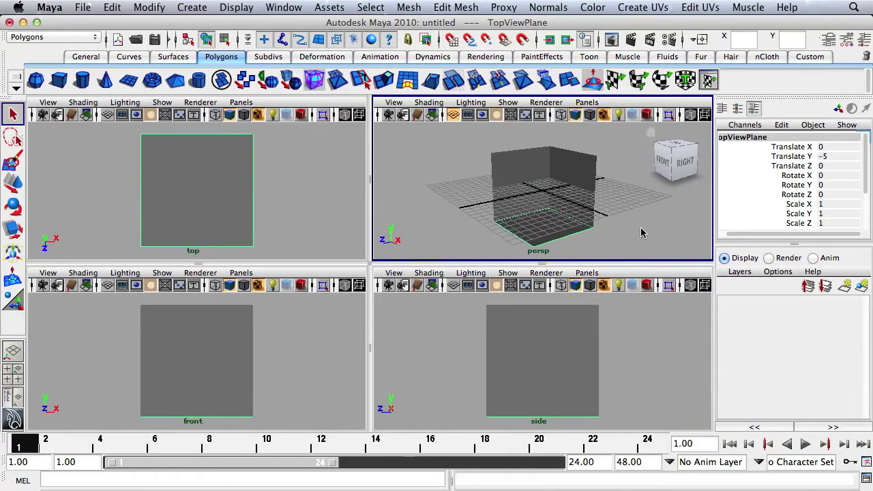
left_click(613, 225)
left_click_drag(614, 225, 602, 232, "alt")
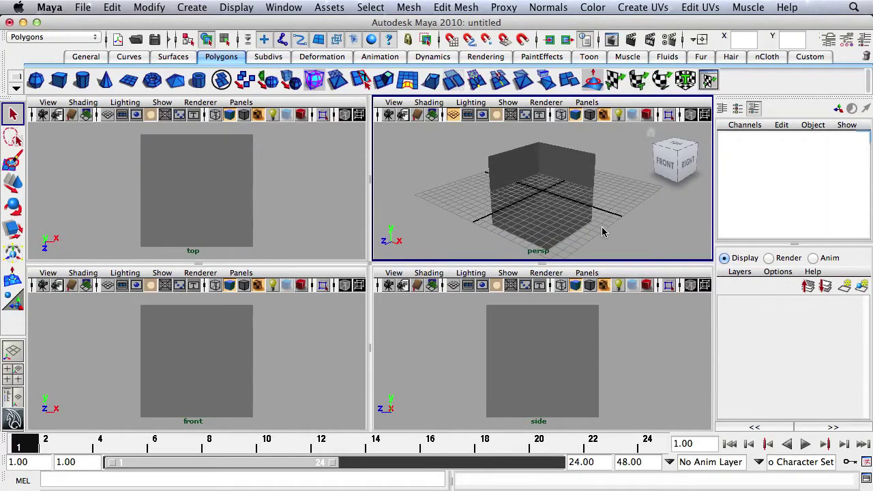
Open the Hypershade and move its window aside so the perspective view stays uncovered.
left_click(290, 8)
mouse_move(326, 45)
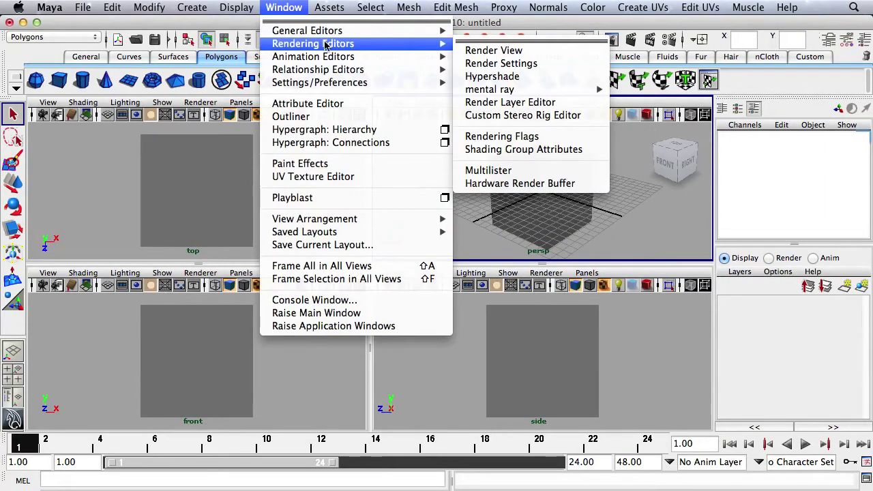
left_click(533, 80)
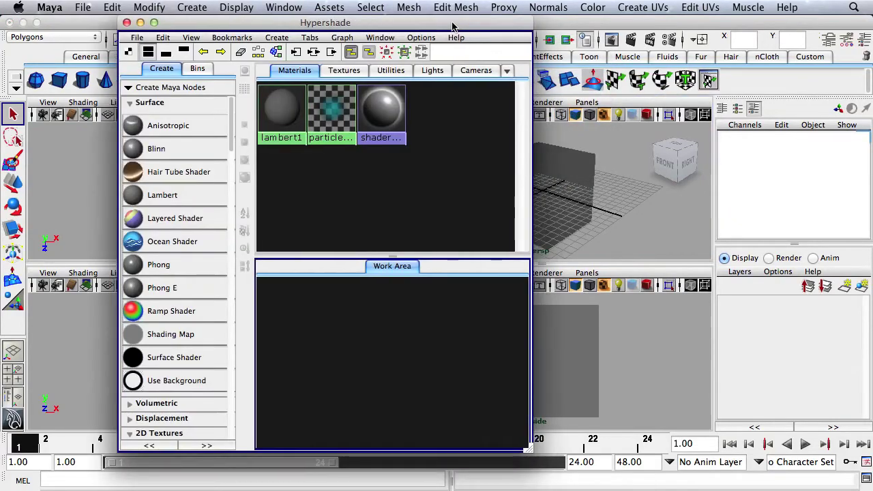
left_click_drag(452, 26, 350, 25)
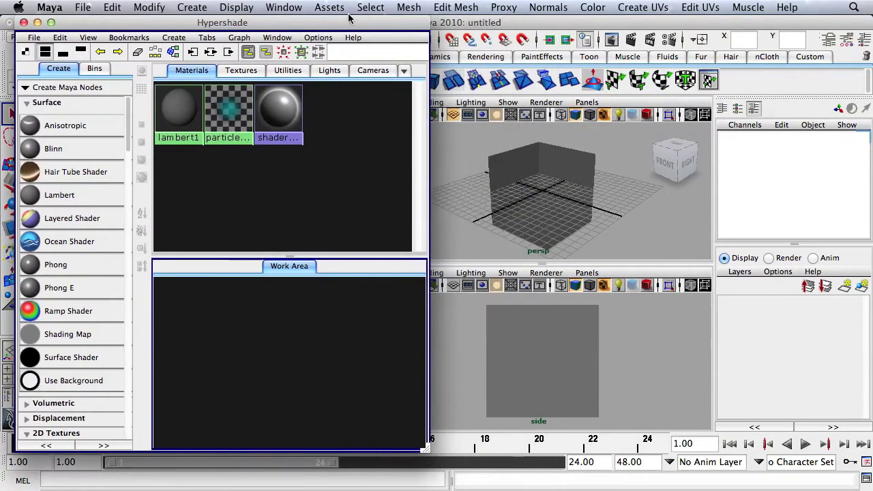
Create three new Lambert materials in the Hypershade.
left_click(61, 196)
left_click(61, 196)
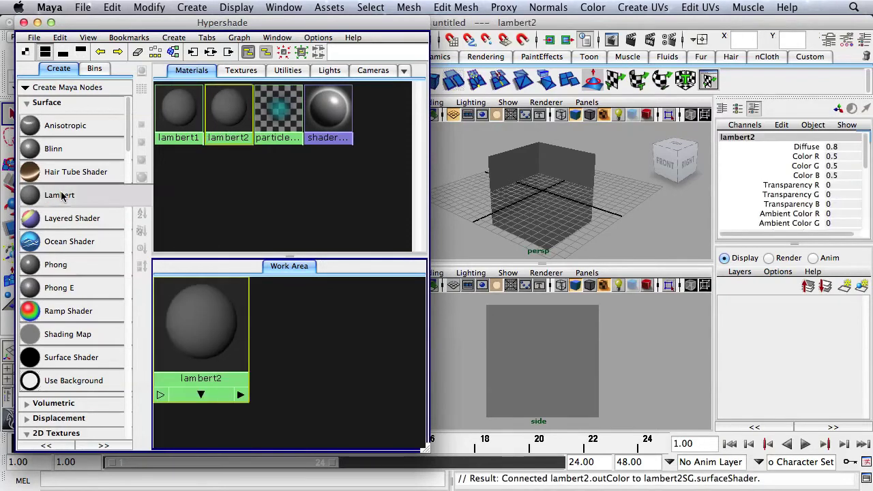
left_click(61, 196)
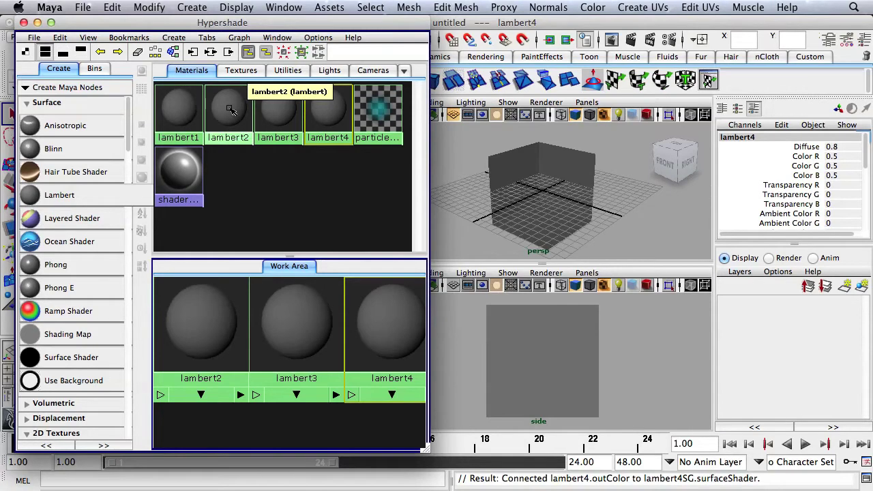
Rename the lambert2 material as Top_ref_mat.
double_click(230, 109)
left_click(746, 169)
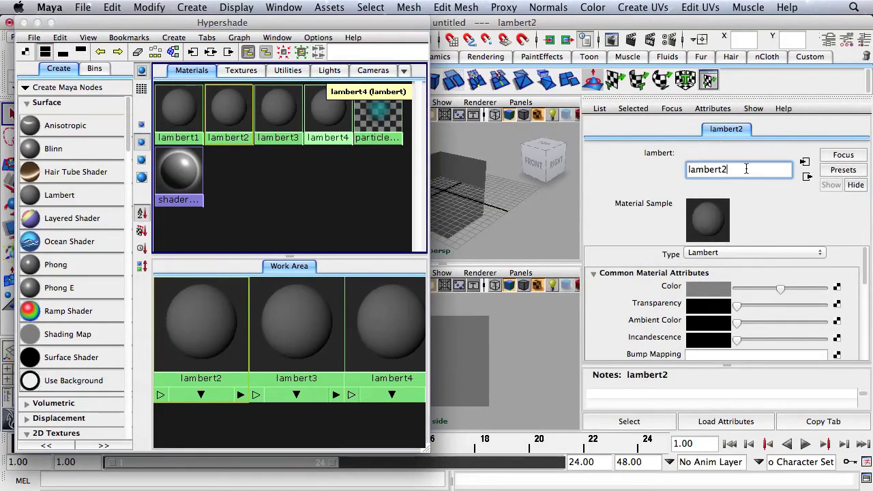
double_click(746, 170)
type("FOp")
key("BackSpace")
key("BackSpace")
type("op_ref_mat")
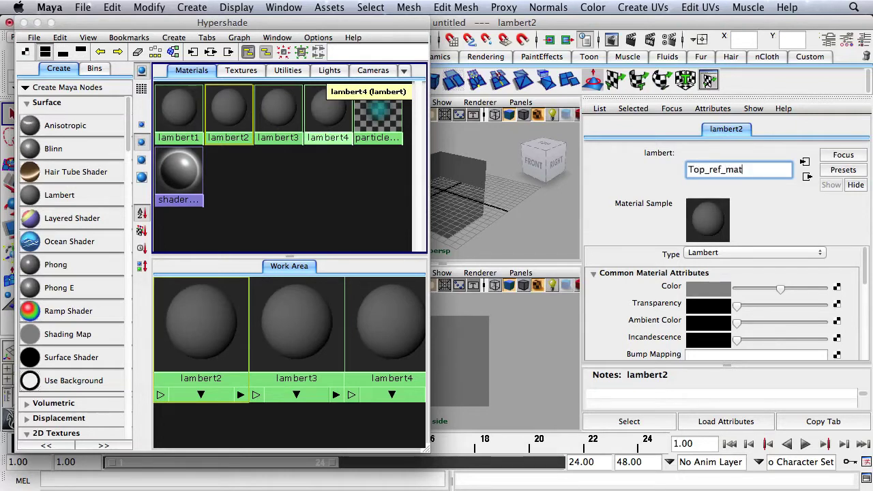
key("Return")
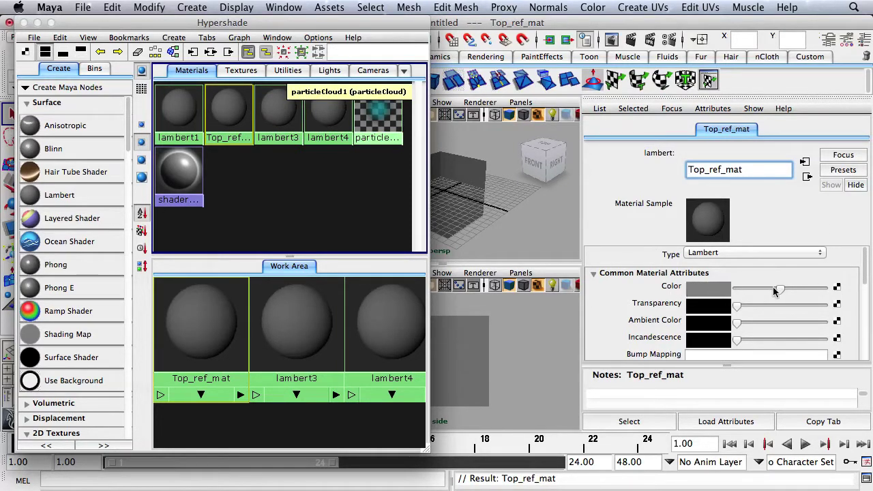
Map a File texture with mini-man_TopView.jpg to the color of Top_ref_mat and assign the material to the plane in the top view.
left_click(837, 289)
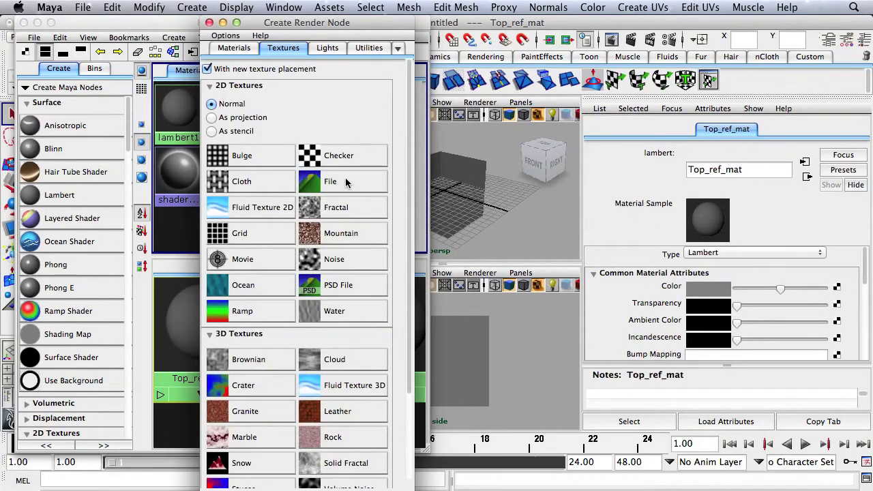
left_click(339, 187)
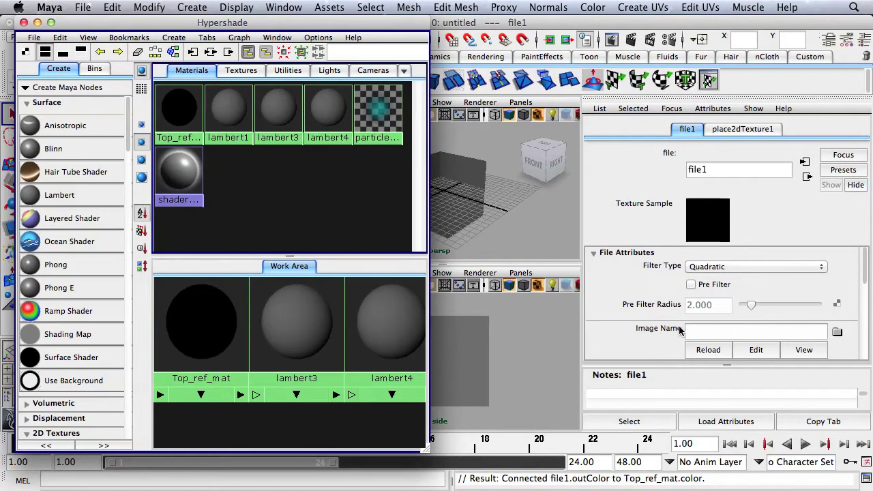
left_click(837, 333)
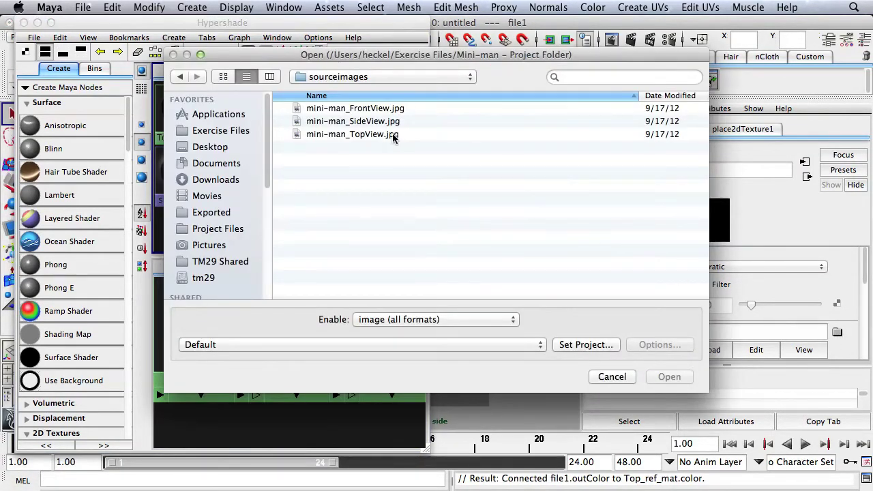
left_click(352, 135)
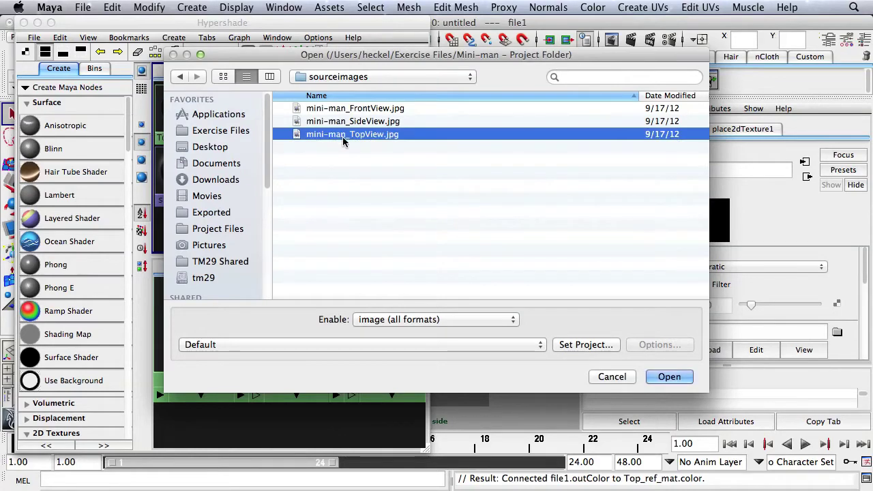
left_click(675, 378)
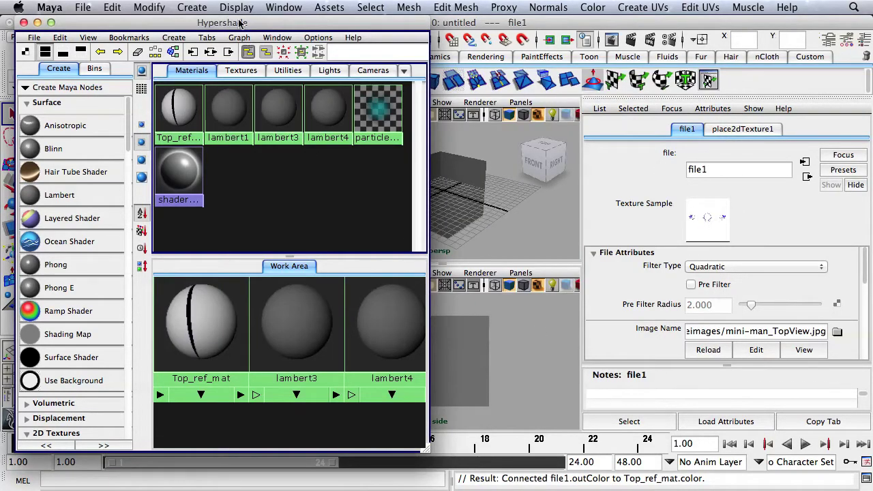
left_click_drag(239, 24, 456, 88)
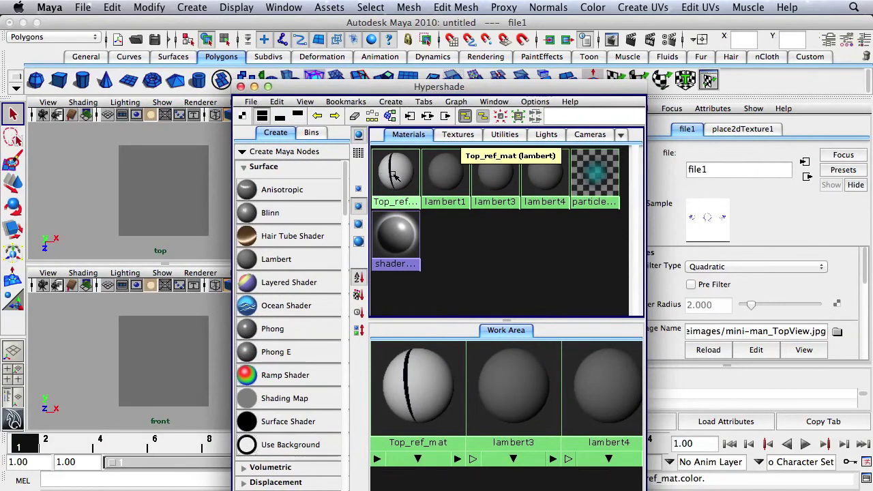
middle_click_drag(394, 170, 167, 190)
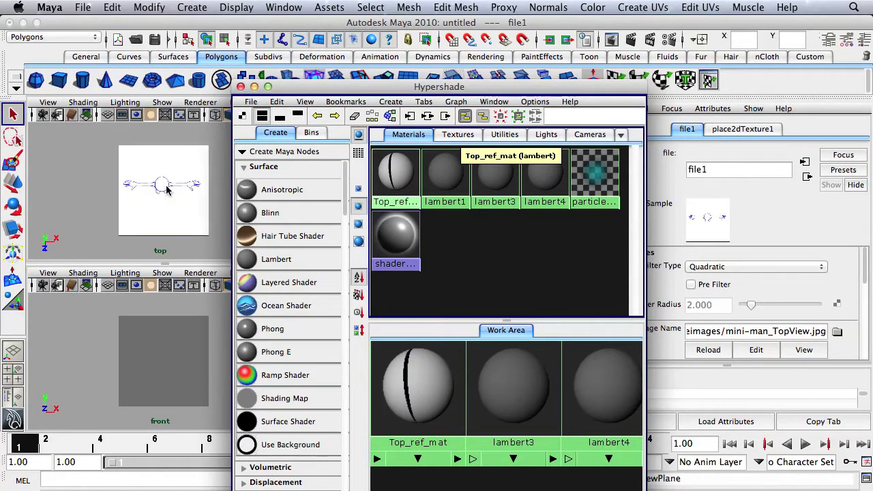
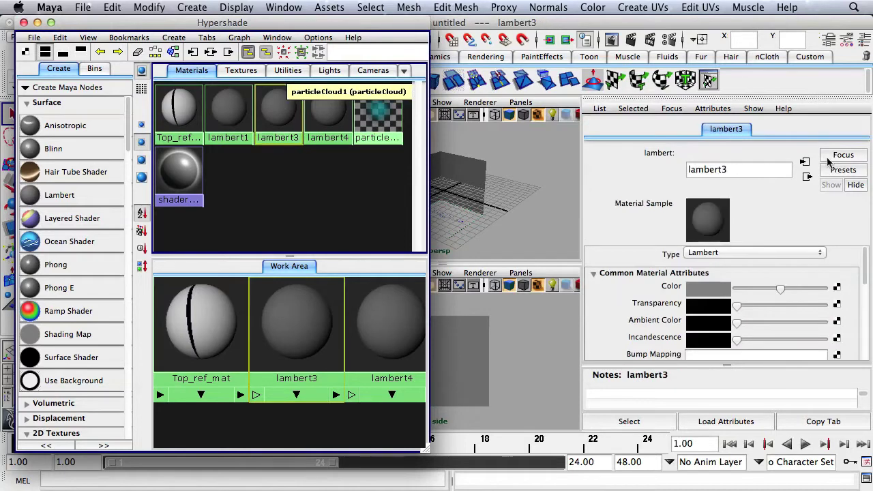
Rename the lambert3 material as front_ref_mat.
double_click(760, 170)
type("f")
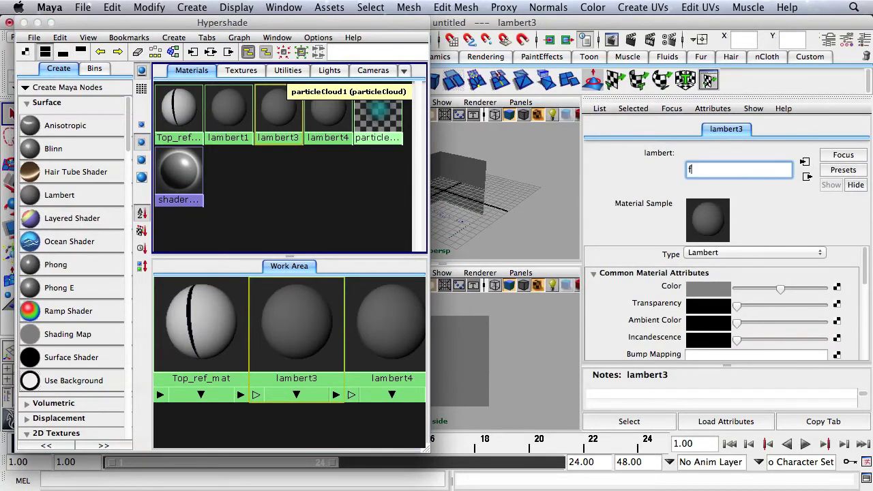
type("ront_ref")
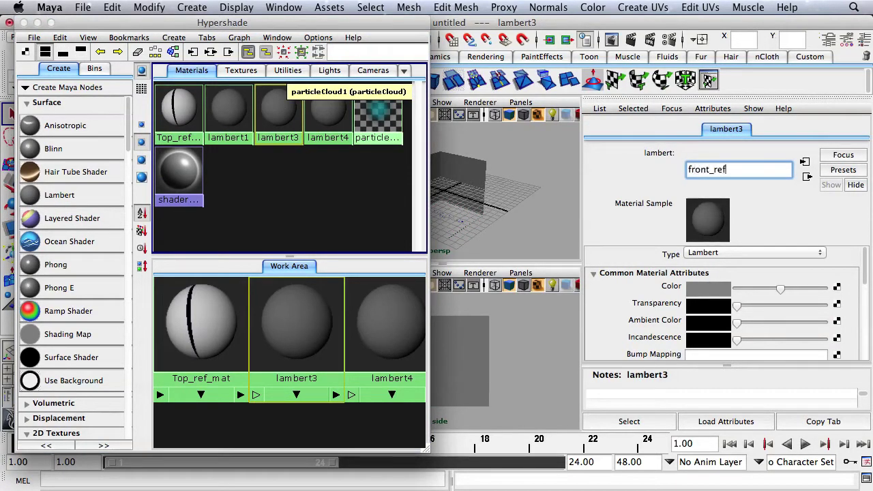
type("_mat")
key("Return")
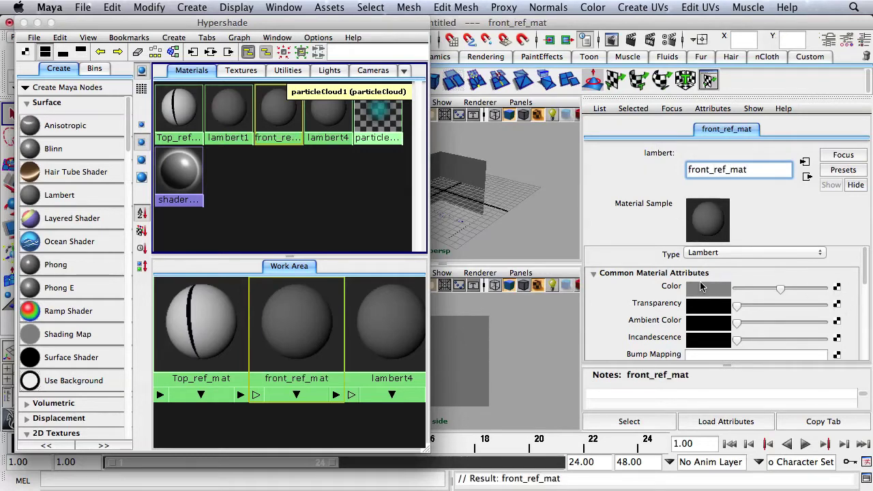
Map a File texture to the color of front_ref_mat and load mini-man_FrontView.jpg from the sourceimages folder.
left_click(837, 287)
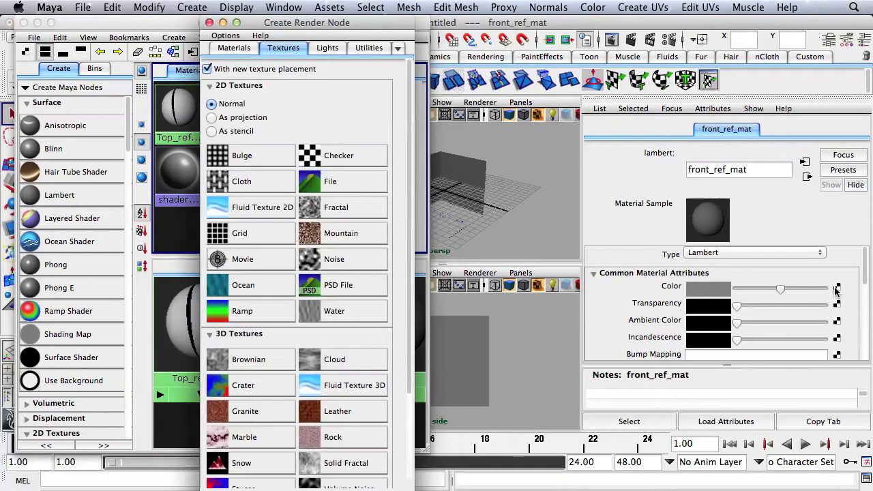
left_click(333, 185)
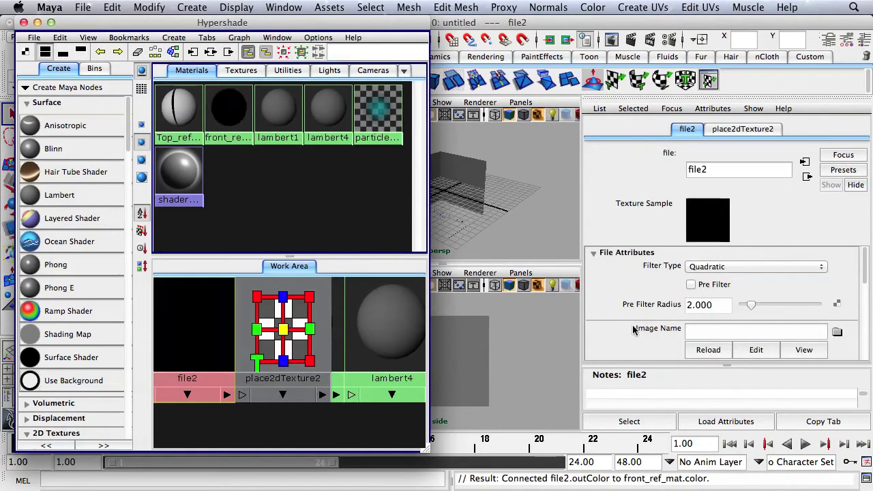
left_click(837, 332)
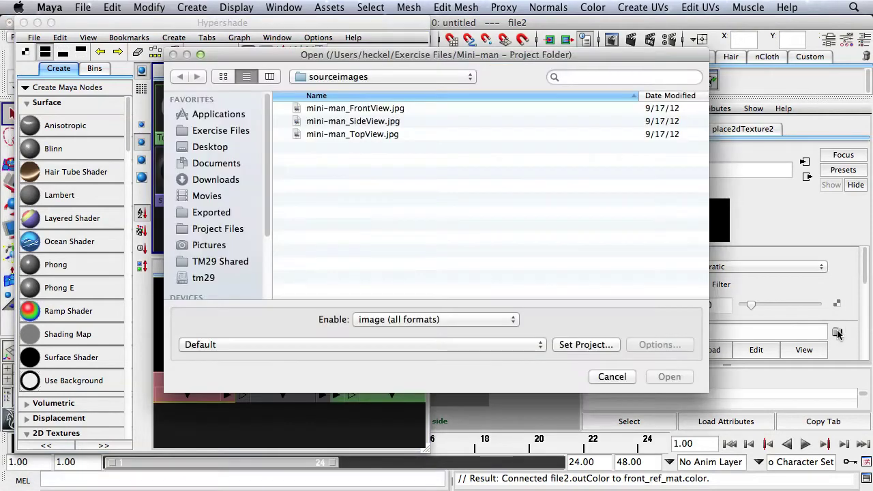
left_click(382, 109)
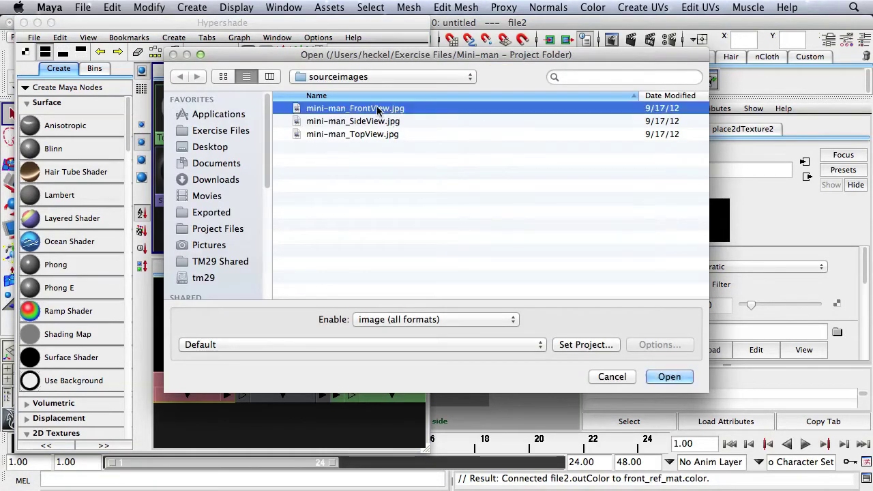
left_click(661, 378)
Move the Hypershade off the front view and assign front_ref_mat to the plane in that view.
left_click_drag(232, 31, 553, 33)
middle_click_drag(550, 110, 168, 345)
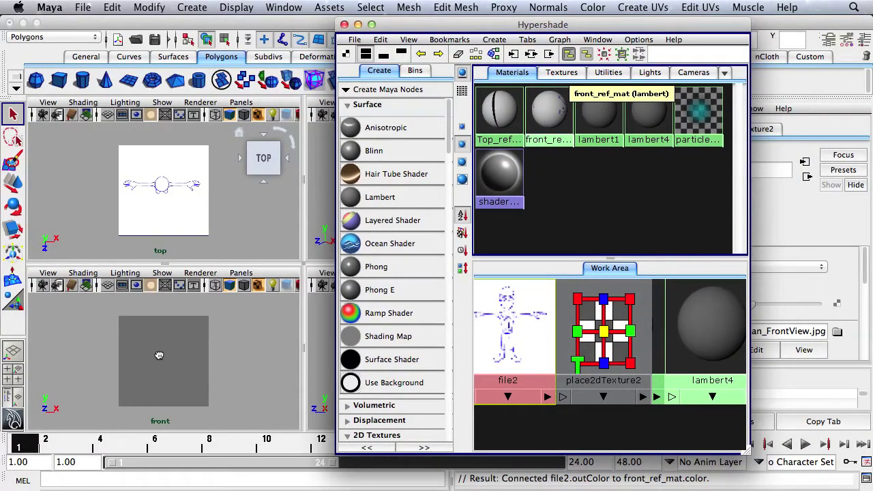
middle_click_drag(156, 355, 157, 356)
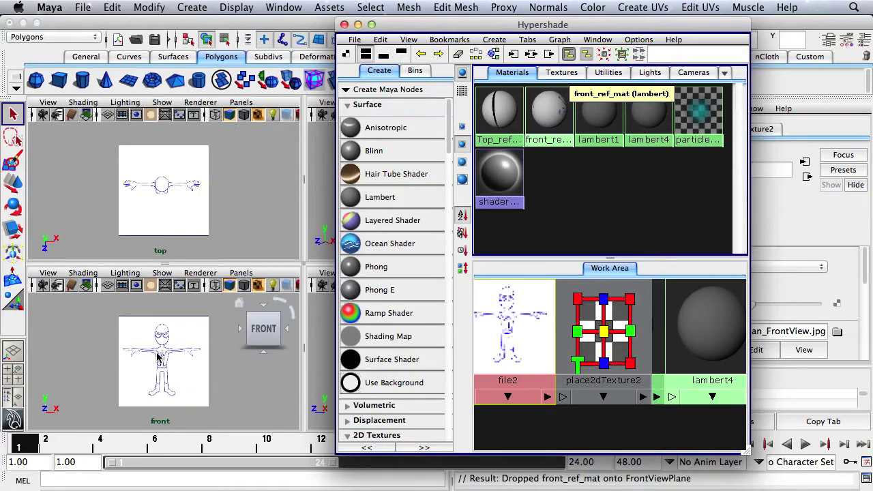
left_click(270, 357)
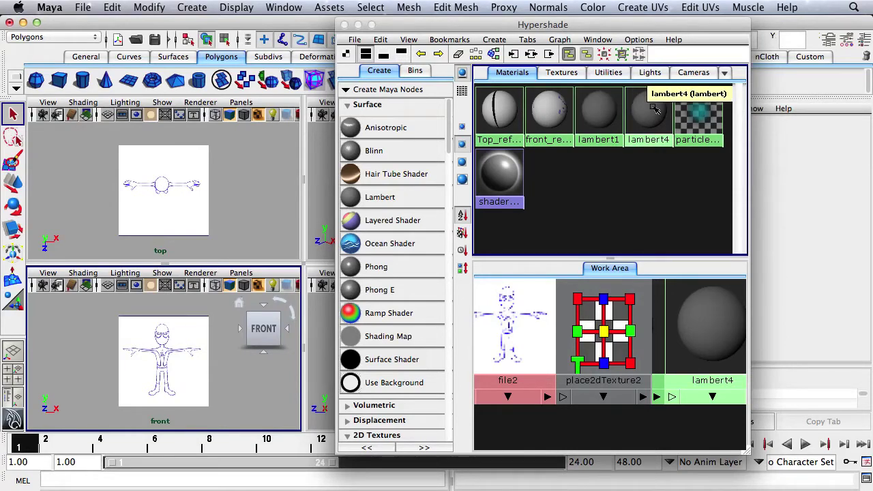
Rename the lambert4 material as side_ref_mat, moving the Hypershade off the material's attributes.
left_click(655, 109)
left_click_drag(677, 26, 409, 24)
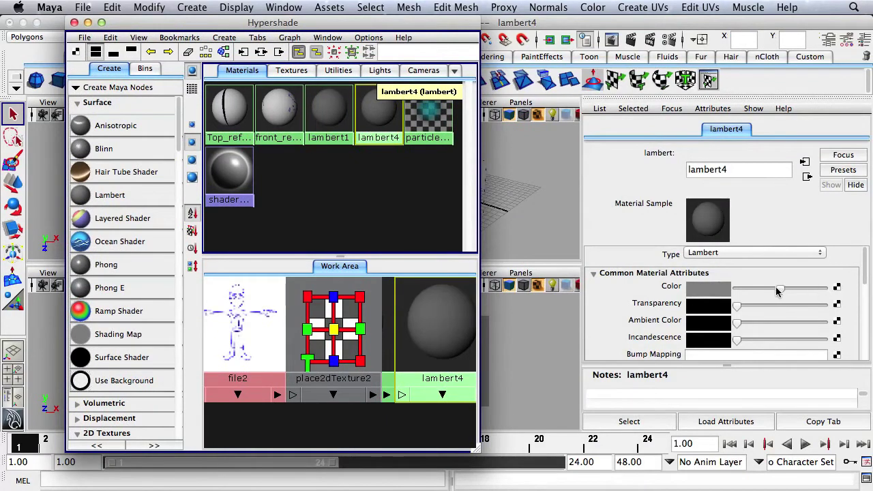
left_click_drag(729, 169, 620, 167)
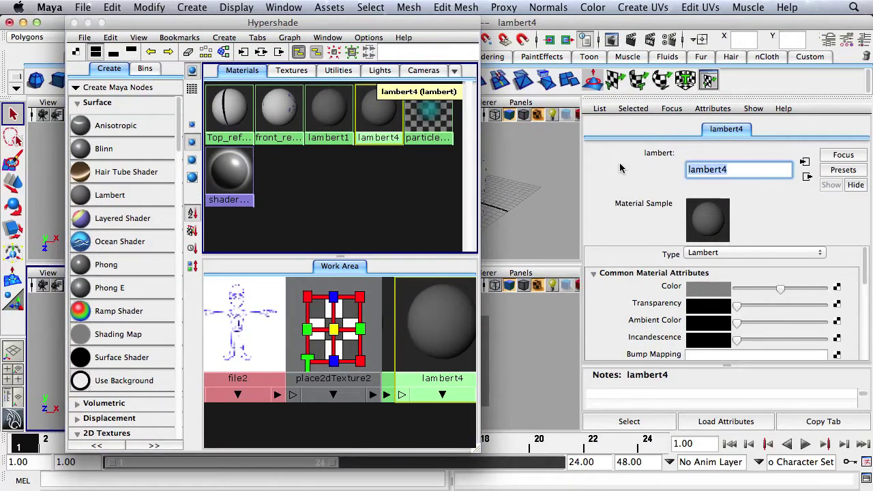
type("side")
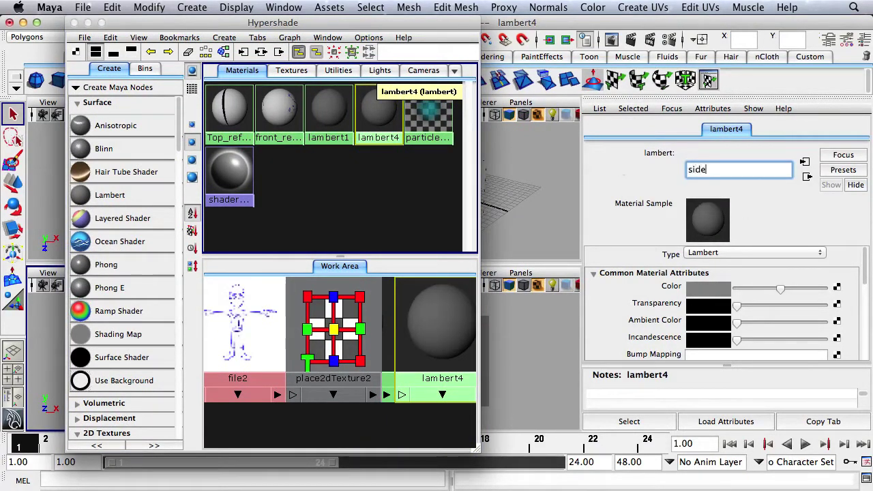
type("_ref")
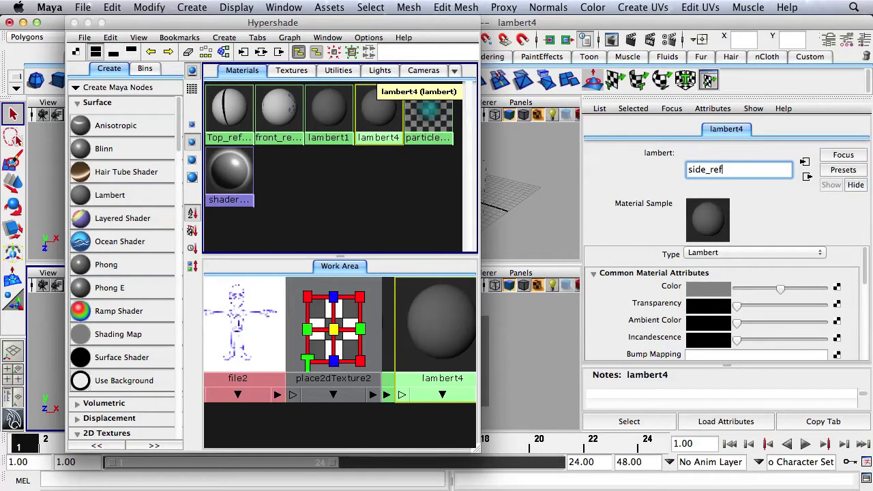
type("_mat")
key("Return")
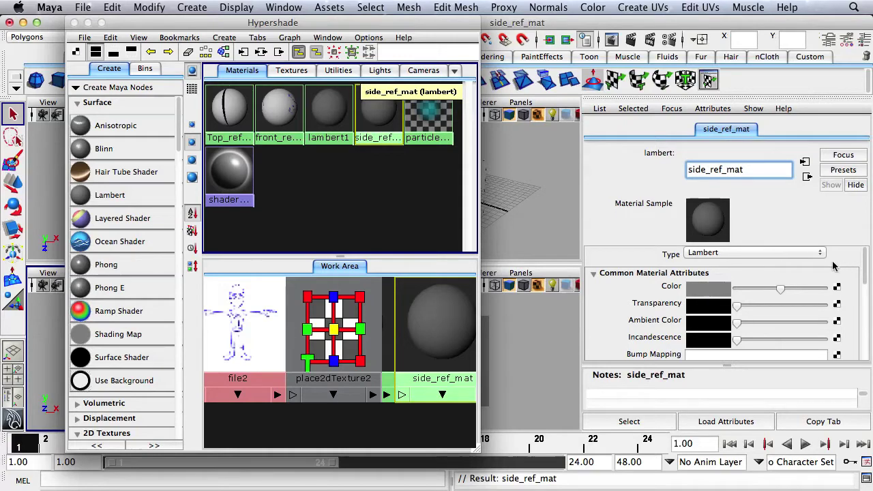
Map a File texture to the color of side_ref_mat and load mini-man_SideView.jpg from the sourceimages folder.
left_click(837, 287)
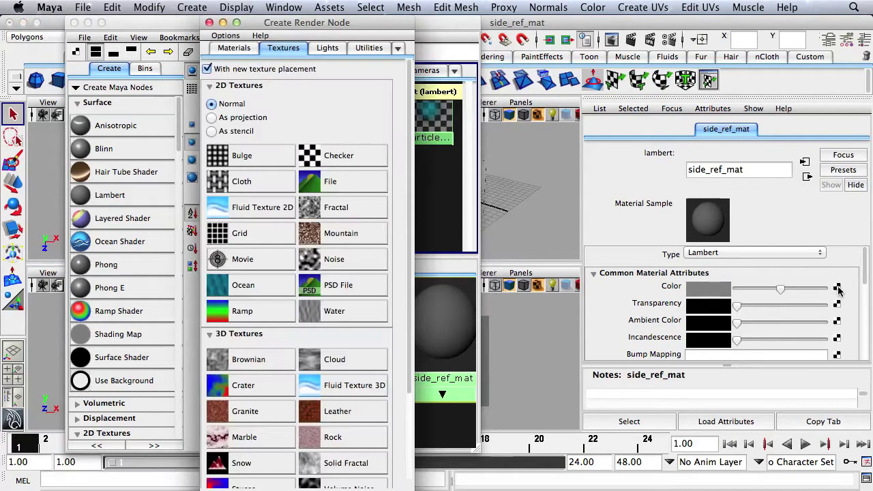
left_click(332, 183)
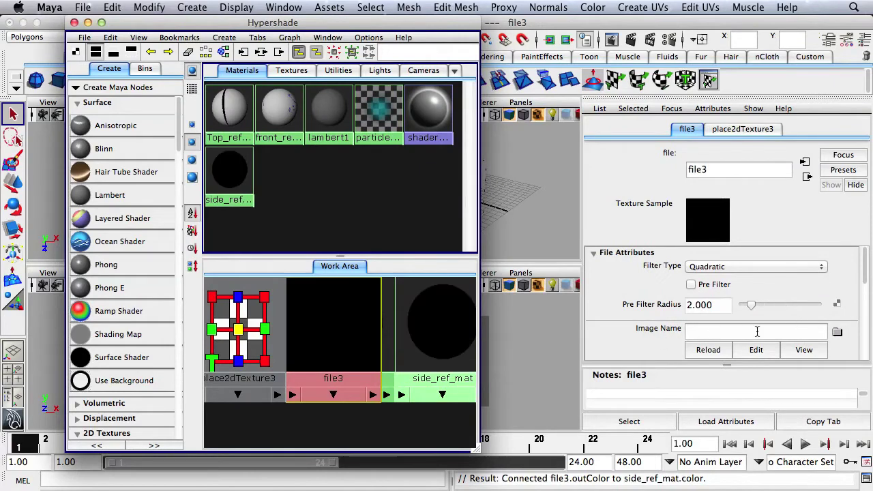
left_click(838, 332)
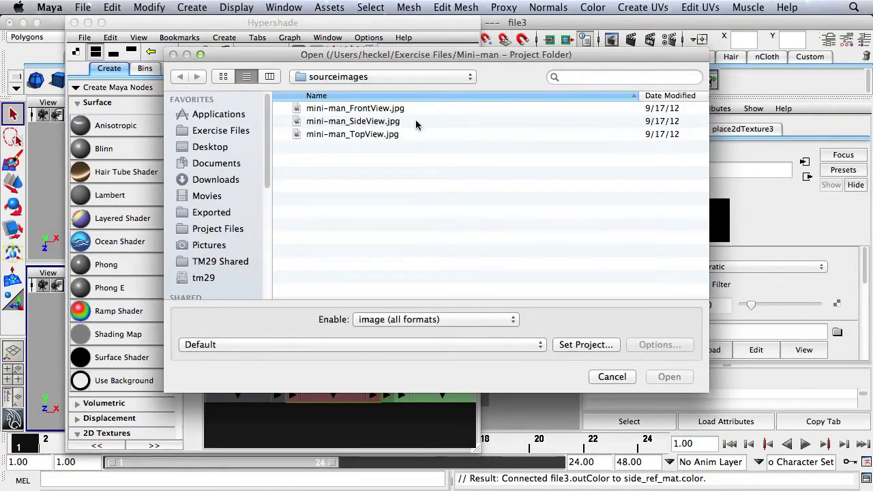
left_click(385, 123)
left_click(667, 375)
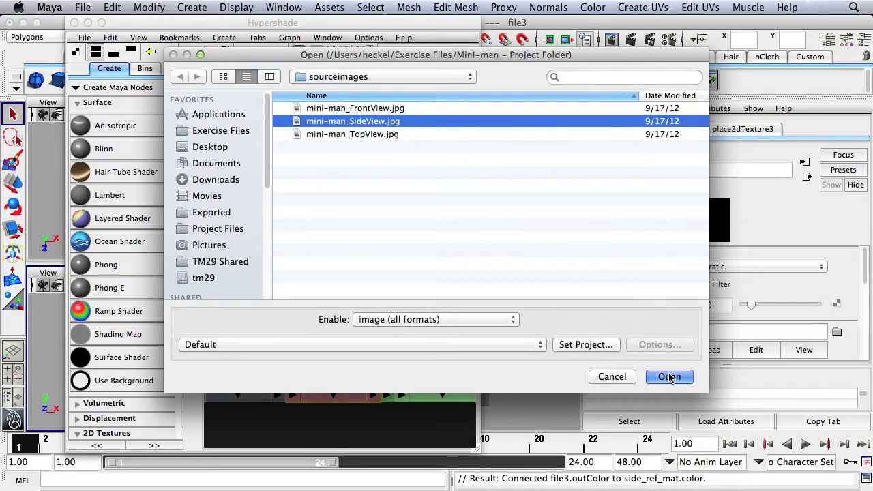
Move the Hypershade off the side view and assign side_ref_mat to the plane in that view.
left_click(283, 24)
left_click_drag(283, 24, 190, 12)
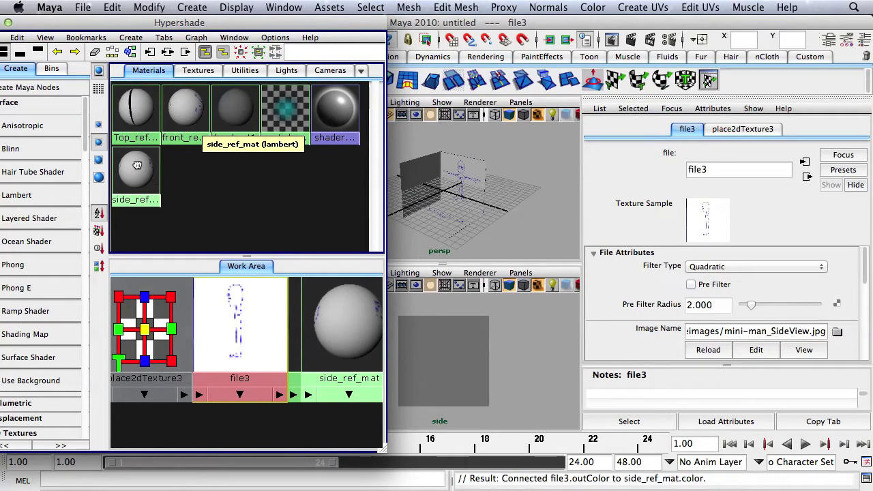
middle_click_drag(136, 165, 450, 369)
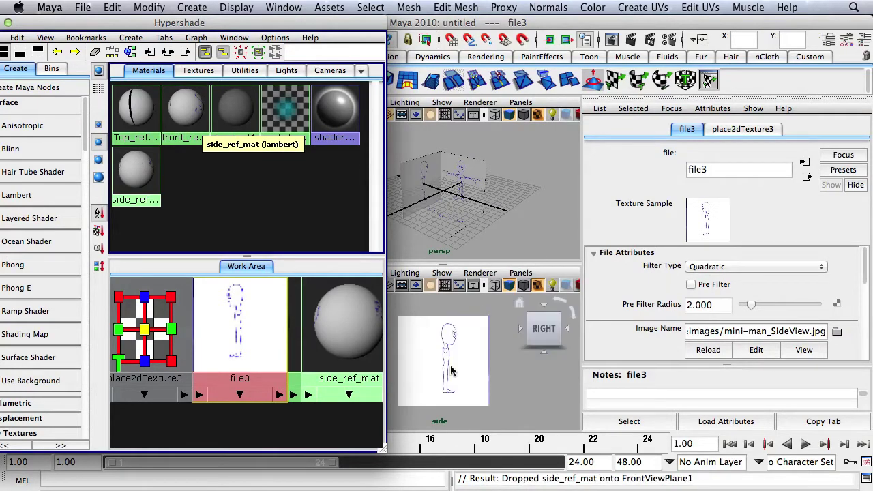
Close the Hypershade and switch from the Attribute Editor back to the Channel Box.
left_click_drag(14, 26, 196, 31)
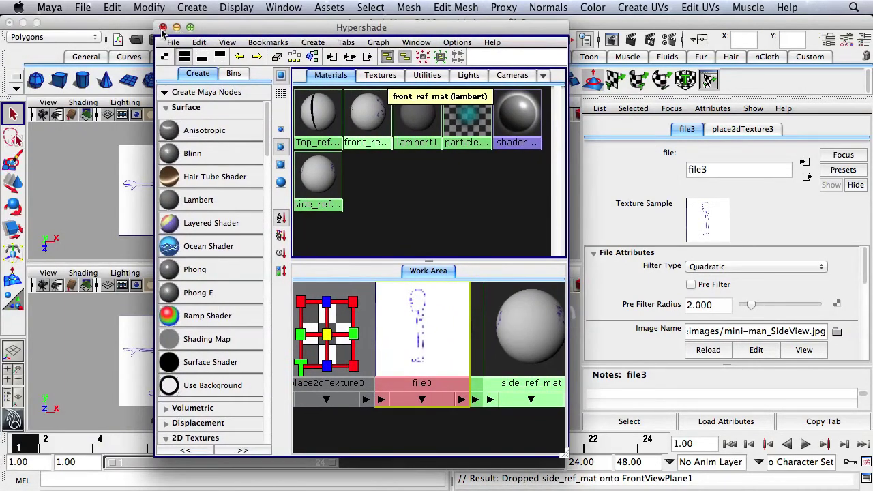
left_click(163, 27)
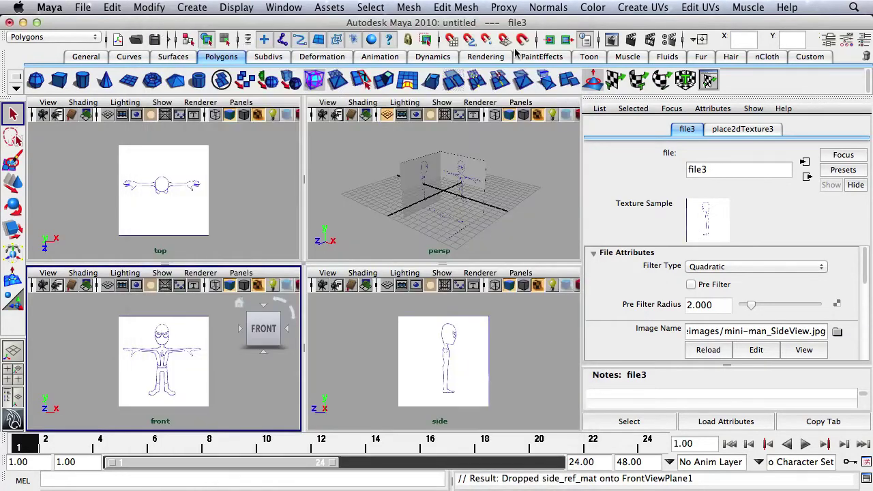
left_click(866, 42)
Select the side reference plane in the perspective view and set its Rotate Y to 90.
left_click_drag(586, 218, 572, 191, "alt")
left_click(510, 188)
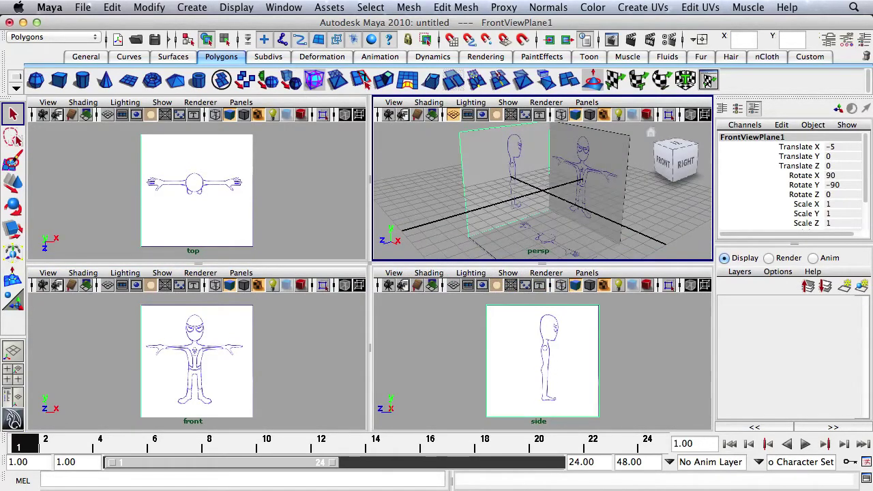
left_click(847, 184)
type("90")
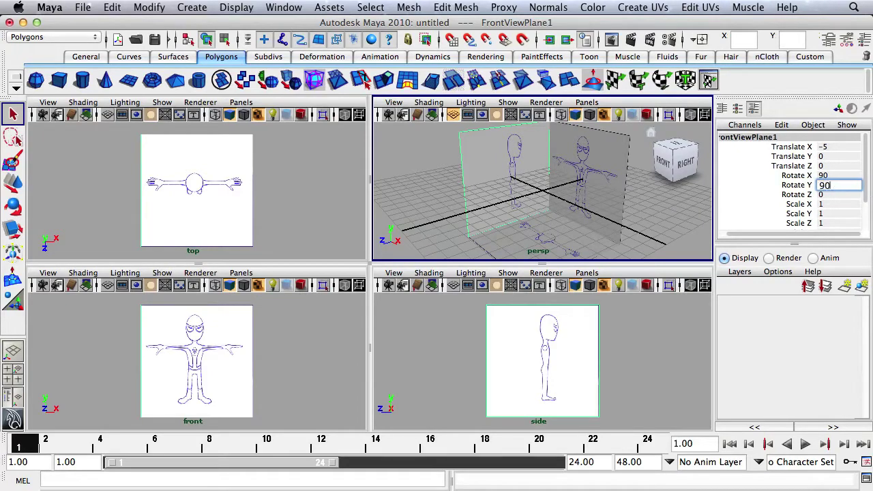
key("Return")
scroll(546, 201, "down", 3)
left_click_drag(546, 201, 559, 199, "alt")
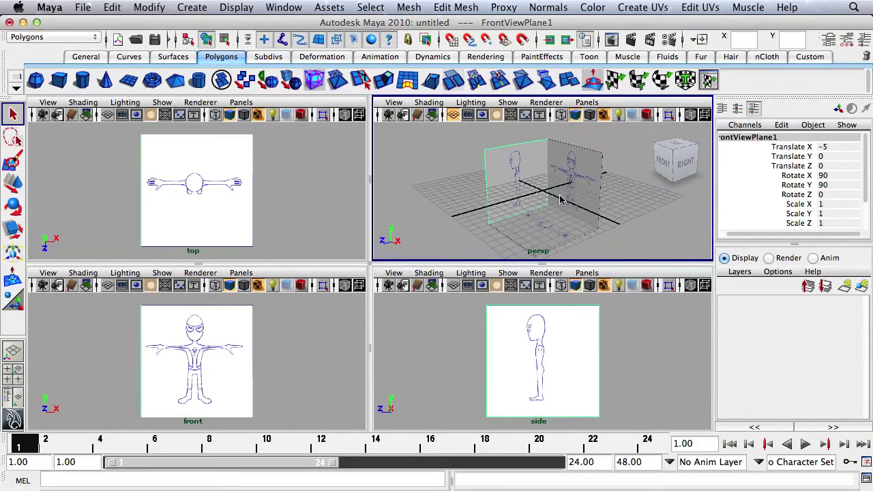
Hide the grid in the perspective view.
left_click(453, 115)
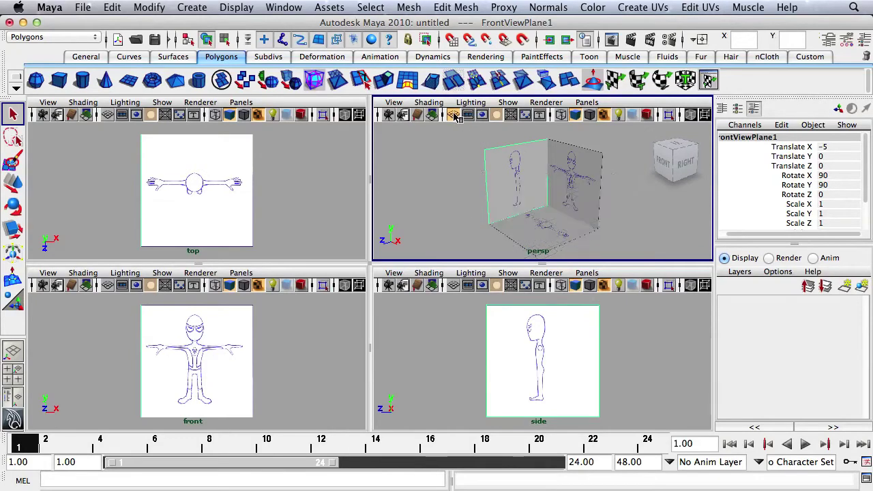
left_click_drag(517, 189, 550, 185, "alt")
middle_click_drag(550, 185, 583, 181, "alt")
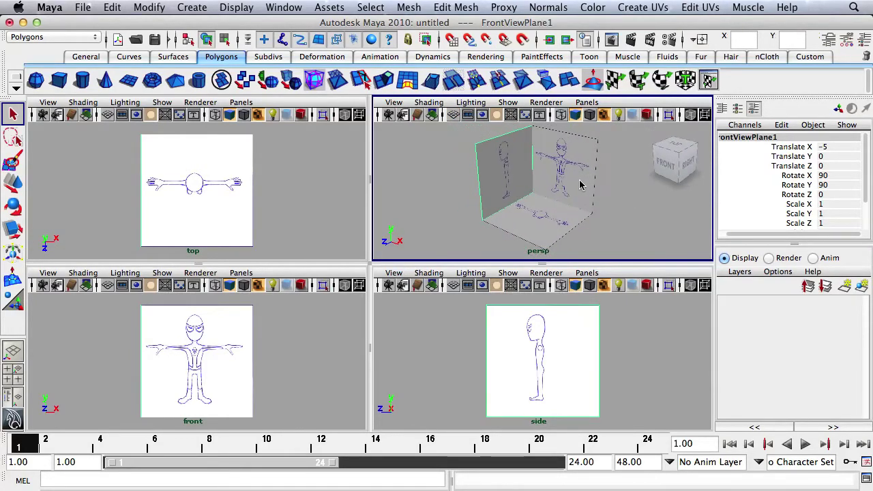
Put all three reference planes in a new display layer named ref_layer, then deselect them.
left_click_drag(613, 175, 381, 245)
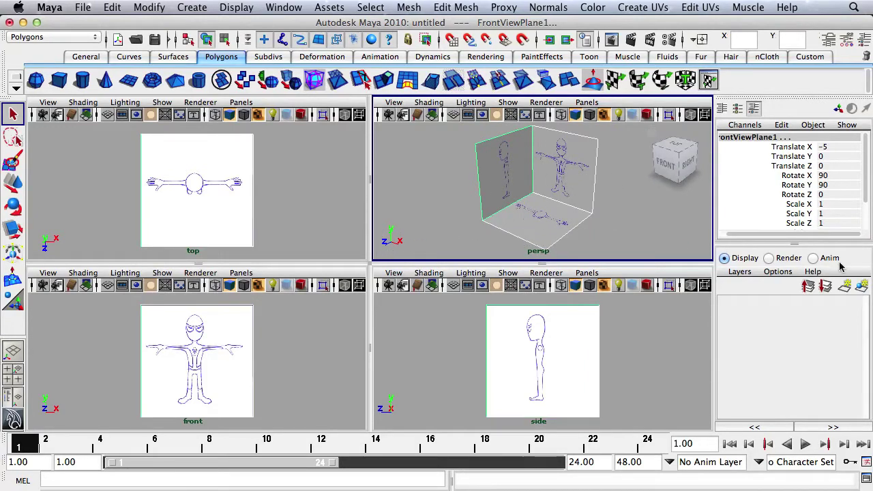
left_click(863, 290)
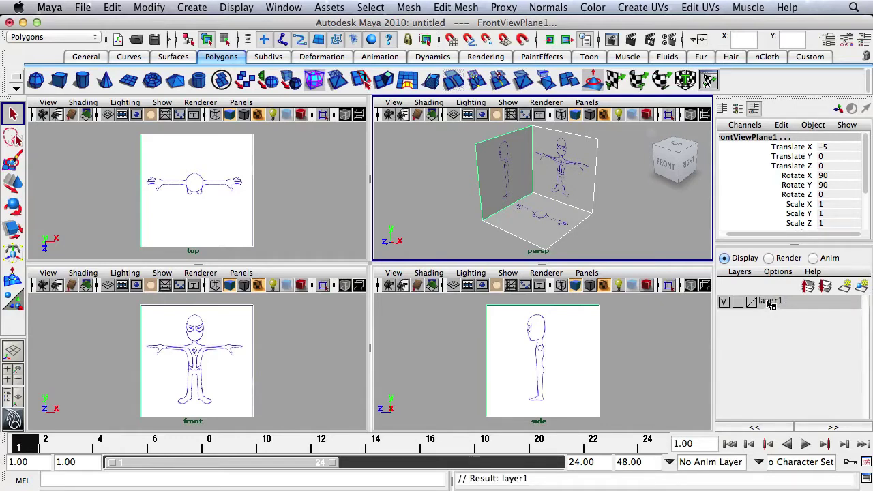
double_click(801, 307)
left_click(295, 101)
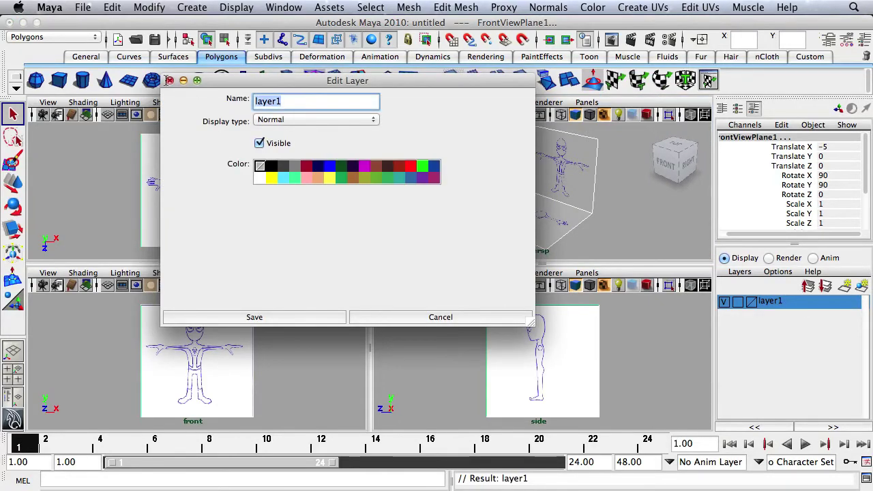
type("ref_")
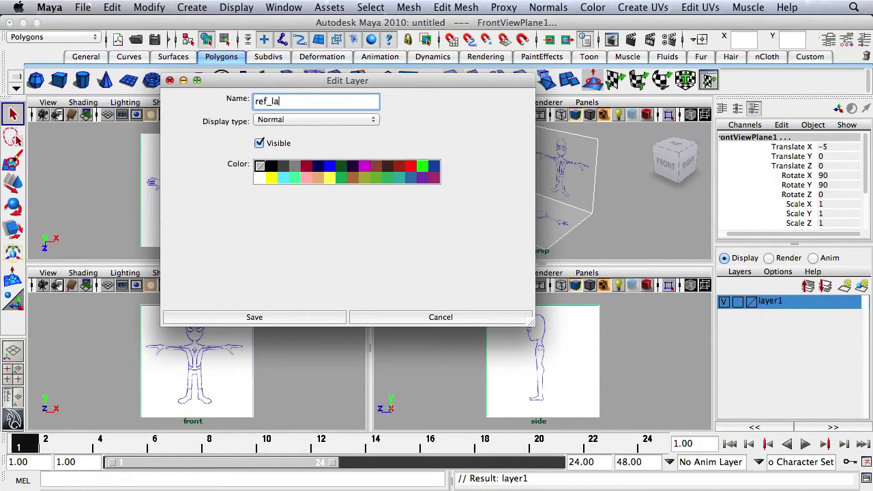
left_click(265, 315)
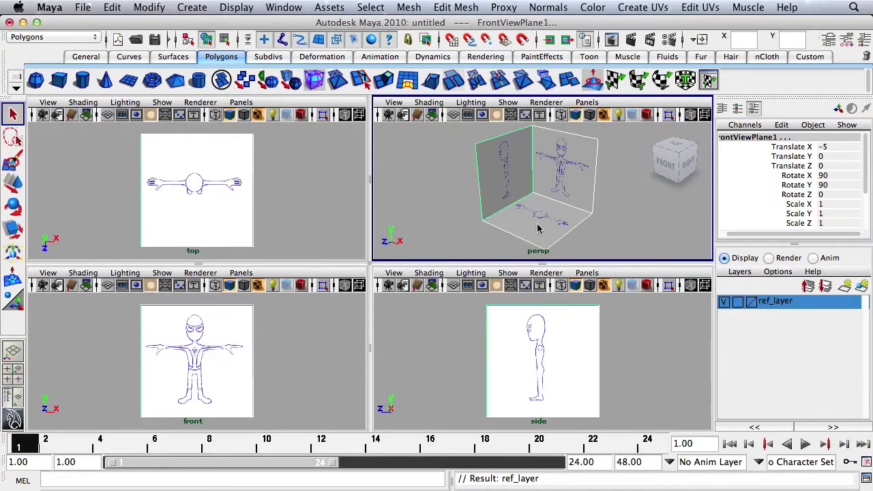
left_click_drag(537, 229, 579, 193, "alt")
left_click(608, 215)
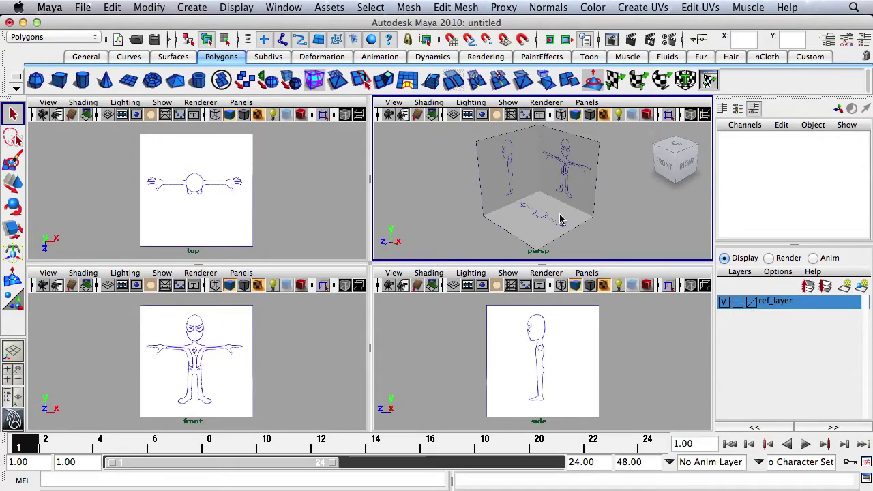
Create a polygon cube at the origin and turn on the grid in the front view.
left_click_drag(562, 220, 523, 210, "alt")
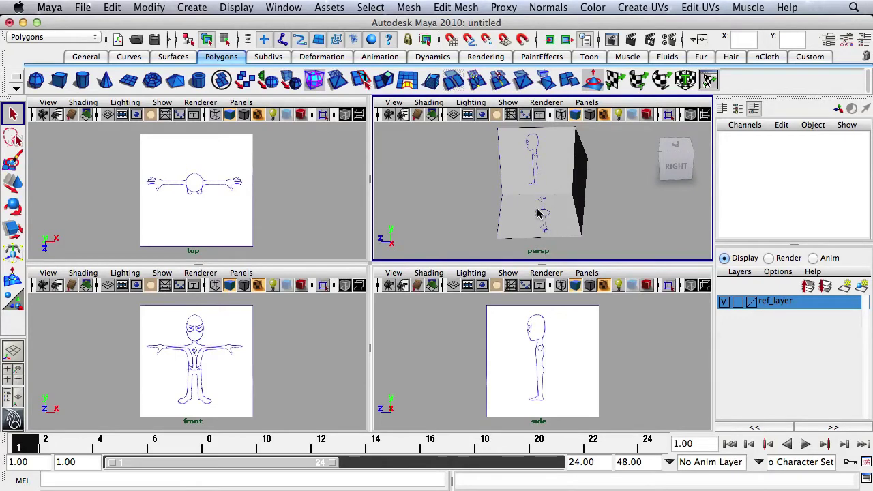
left_click_drag(539, 214, 528, 166, "alt")
mouse_move(557, 223)
left_mouse_down("alt")
mouse_move(577, 216)
mouse_move(567, 211)
mouse_move(584, 196)
mouse_move(564, 186)
mouse_move(555, 209)
mouse_move(567, 218)
left_mouse_up("alt")
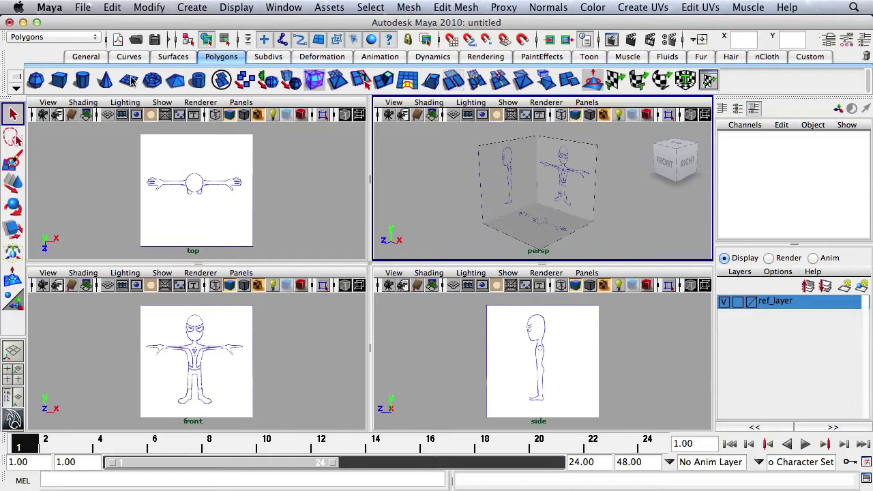
left_click(67, 83)
scroll(212, 368, "up", 3)
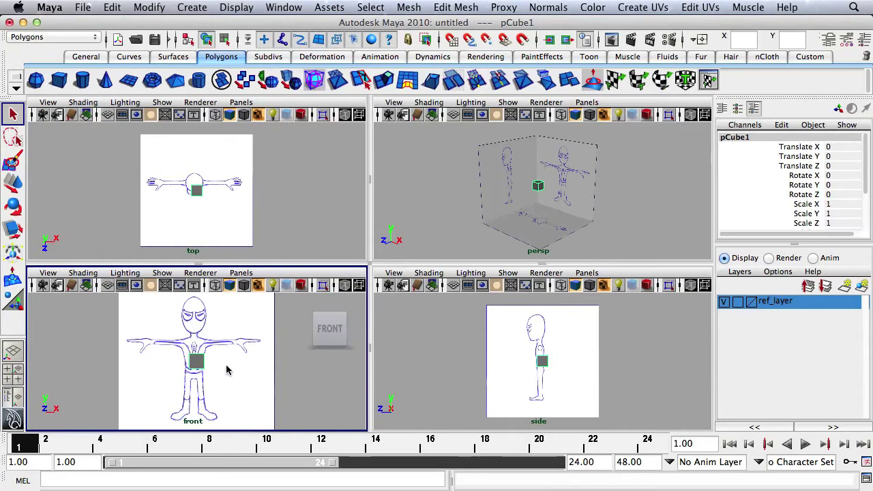
scroll(225, 365, "up", 2)
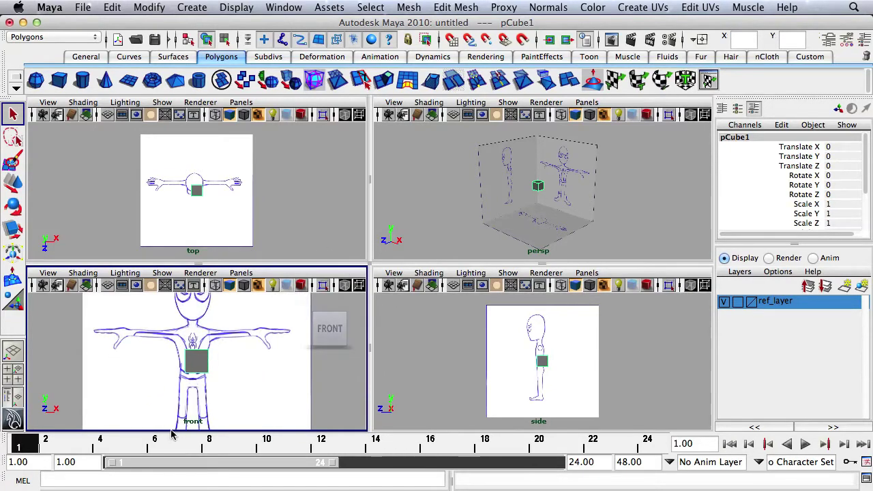
left_click(107, 286)
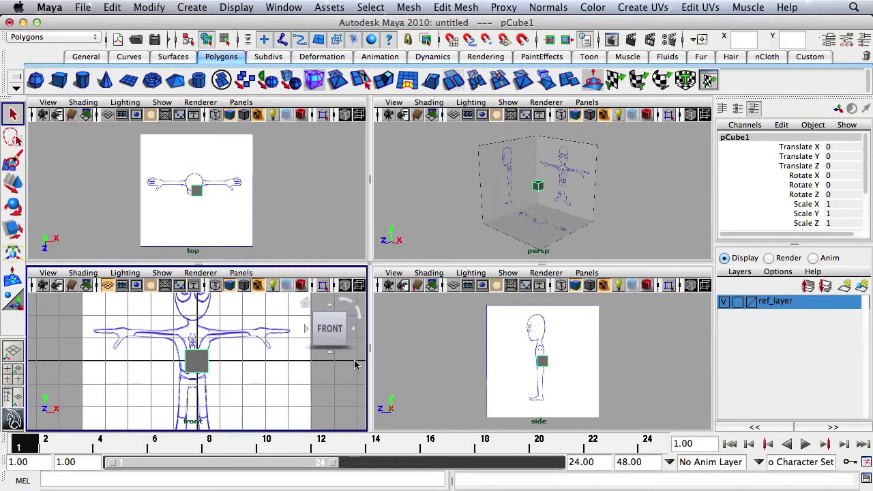
Move the three reference planes together along X to centre the front figure on the grid's vertical axis, with FrontViewPlane1 at Translate X about -4.824.
left_click_drag(556, 200, 524, 216)
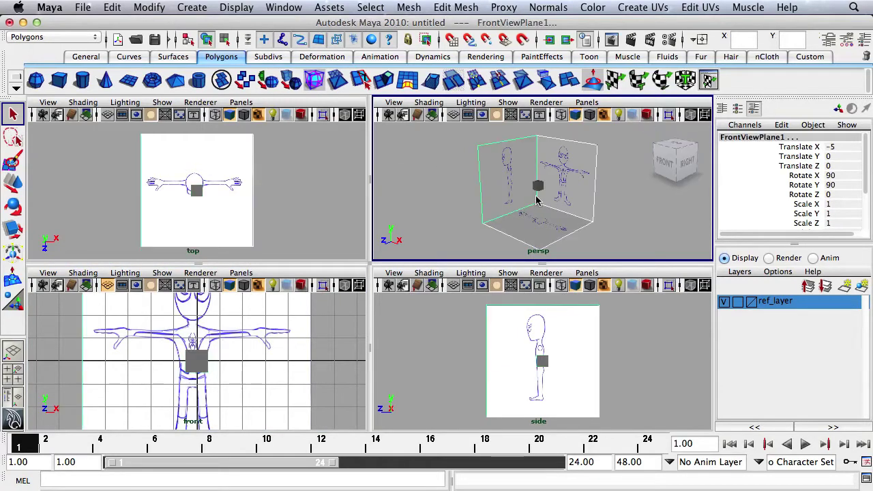
key("space")
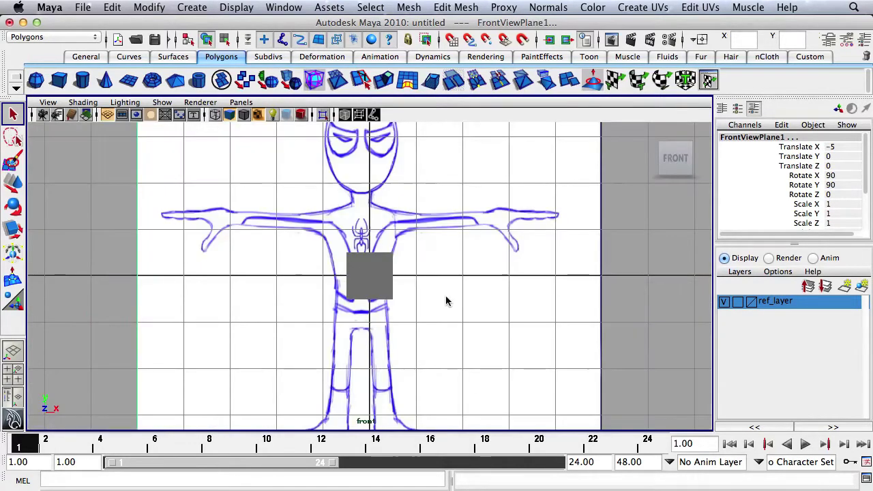
key("w")
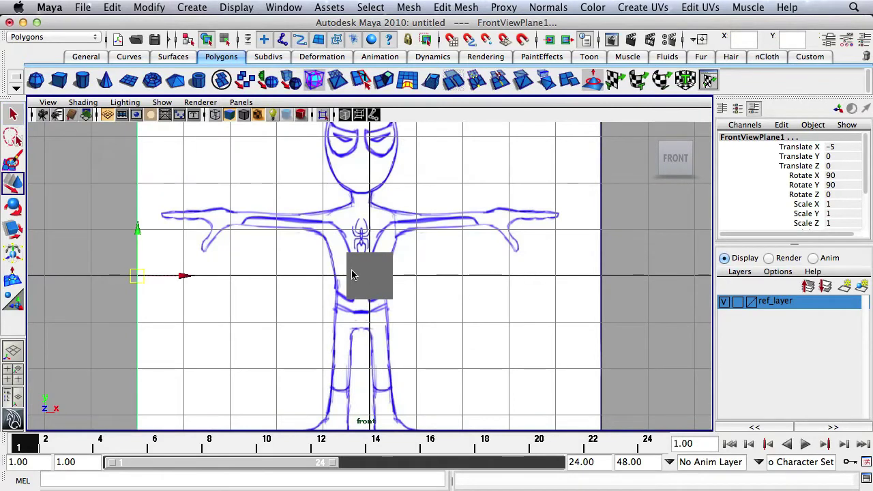
left_click(183, 277)
left_click_drag(182, 277, 191, 281)
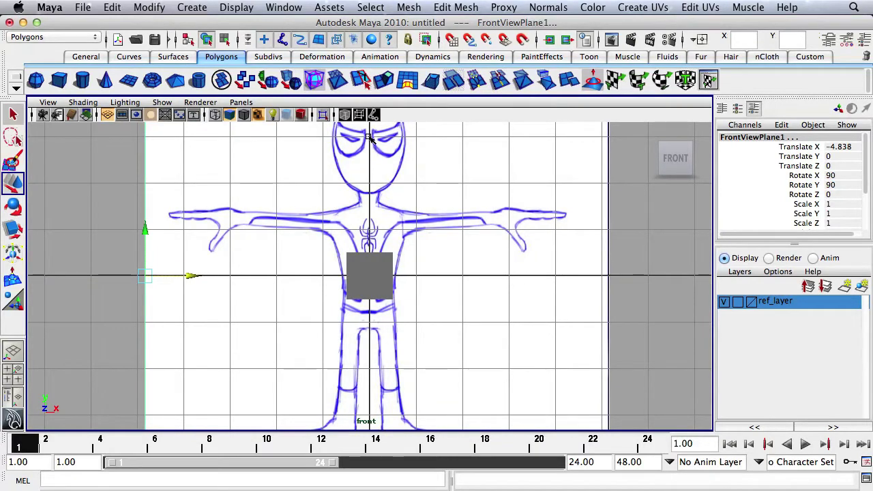
left_click_drag(189, 275, 189, 277)
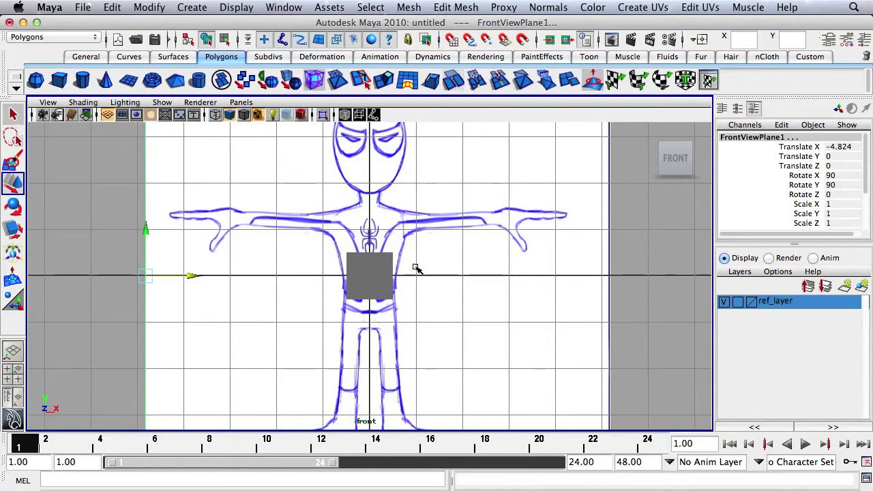
key("space")
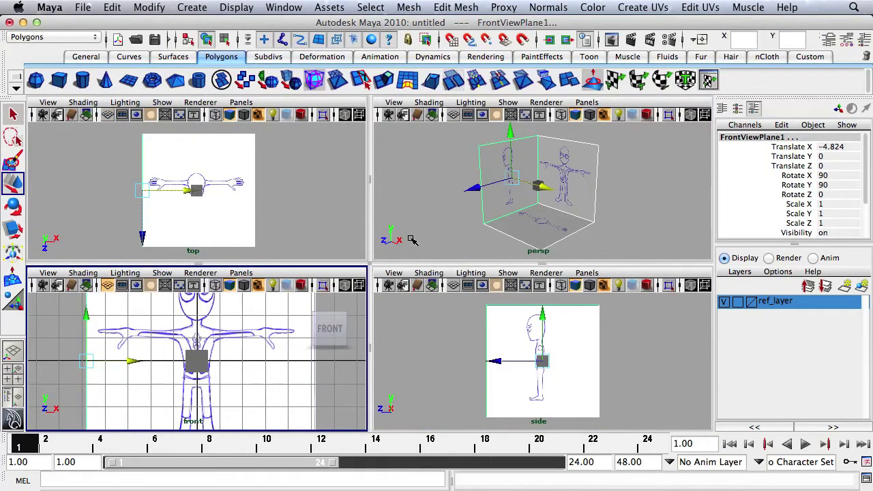
Fit the cube's depth to the torso in the side view with Scale Z about 0.471 and Translate Z about 0.285.
left_click(638, 358)
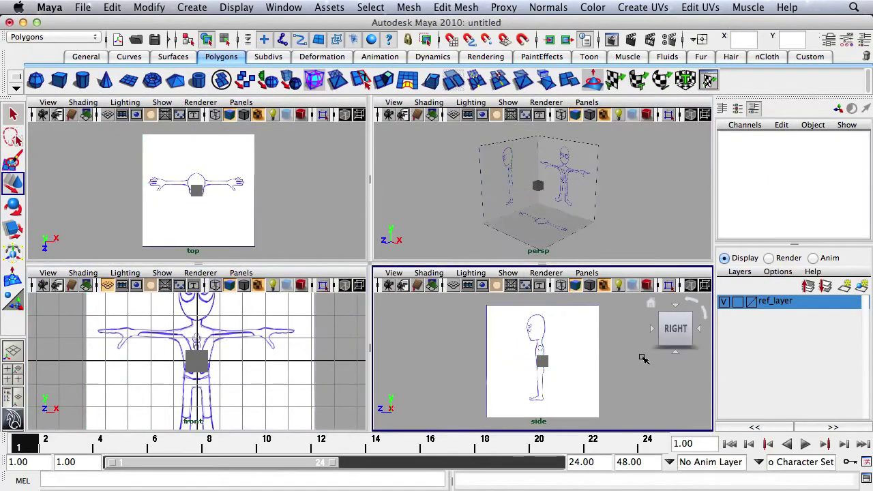
left_click(546, 361)
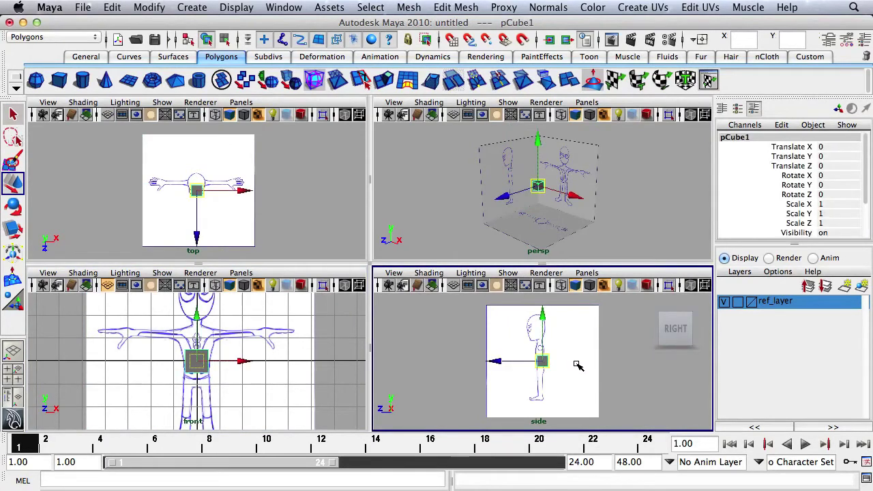
key("r")
left_click_drag(482, 365, 508, 368)
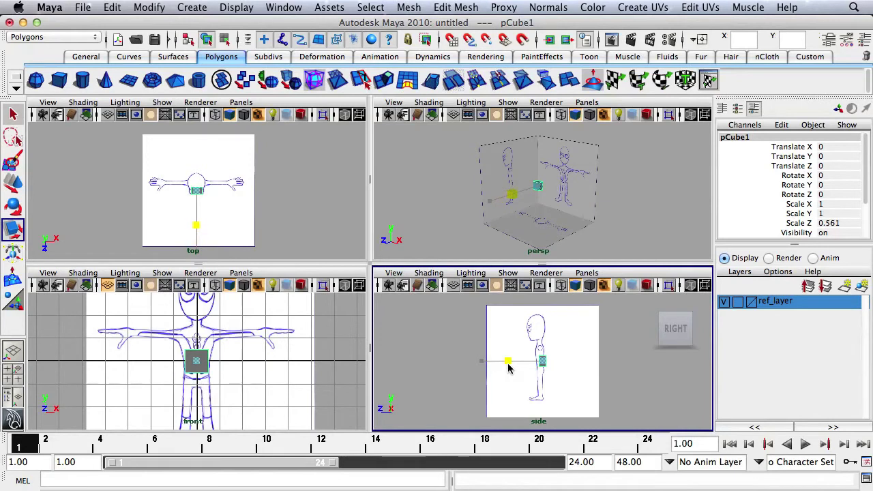
key("equal")
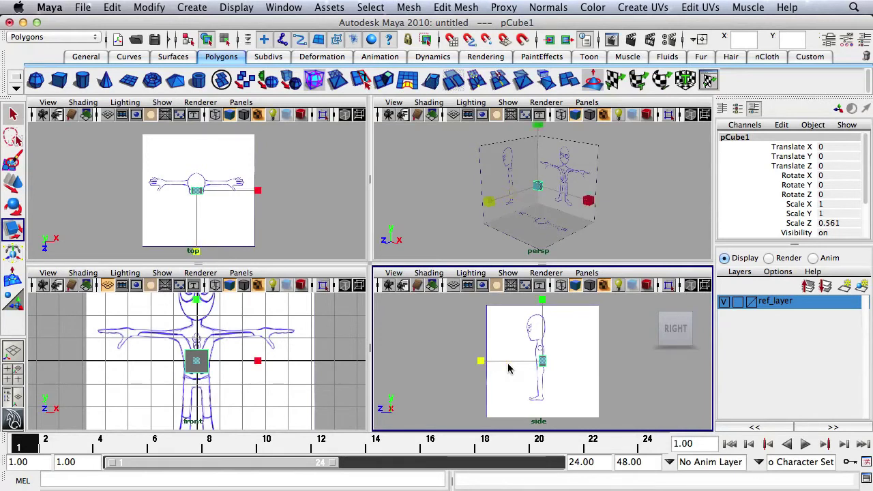
right_click_drag(526, 361, 634, 366, "alt")
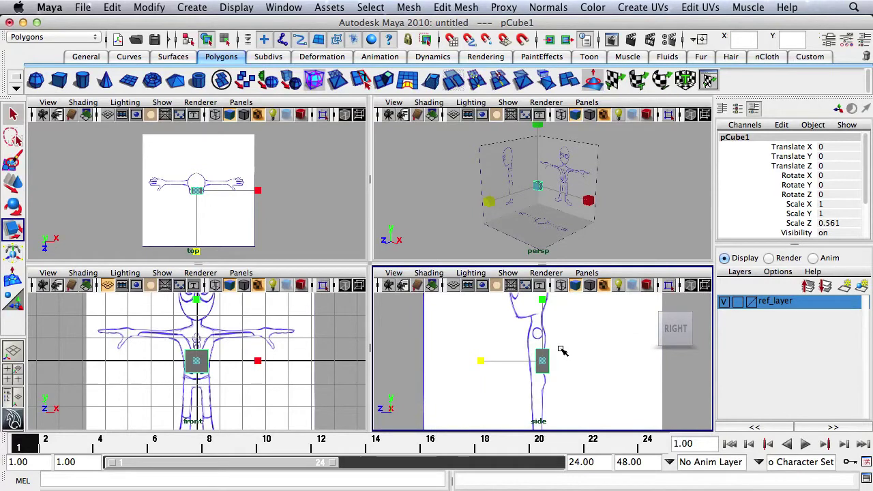
key("w")
left_click_drag(514, 365, 484, 365)
key("r")
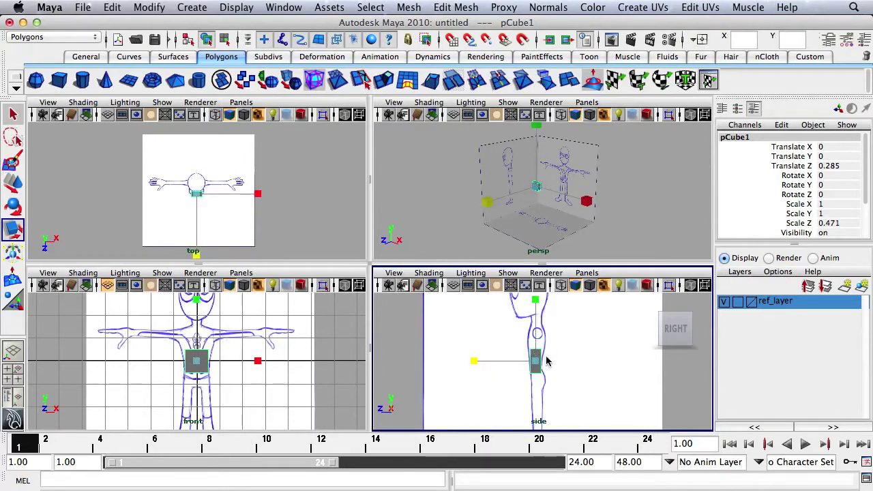
Extrude the cube's top face upward to the shoulders of the reference figure and return to object mode.
key("f")
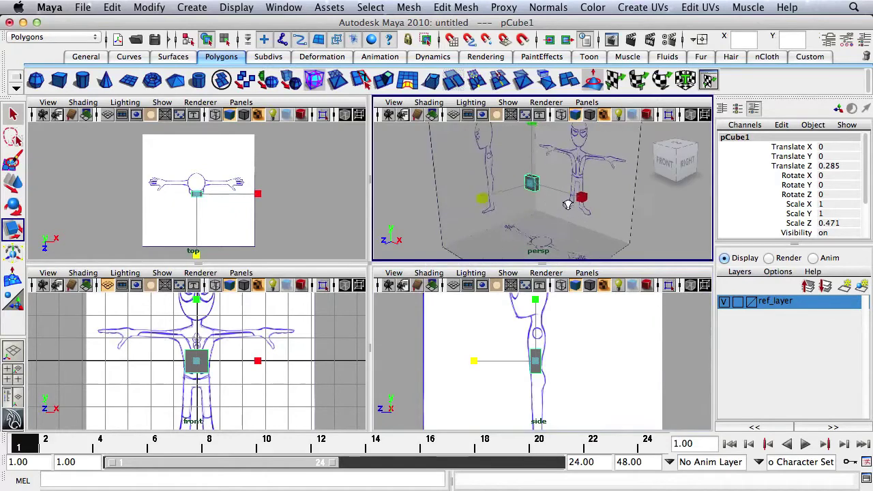
key("q")
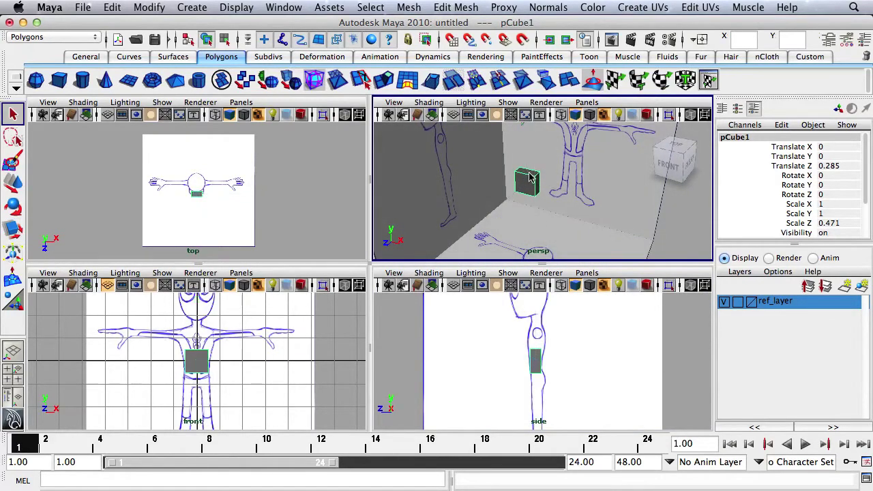
right_click_drag(527, 180, 525, 206)
left_click(535, 177)
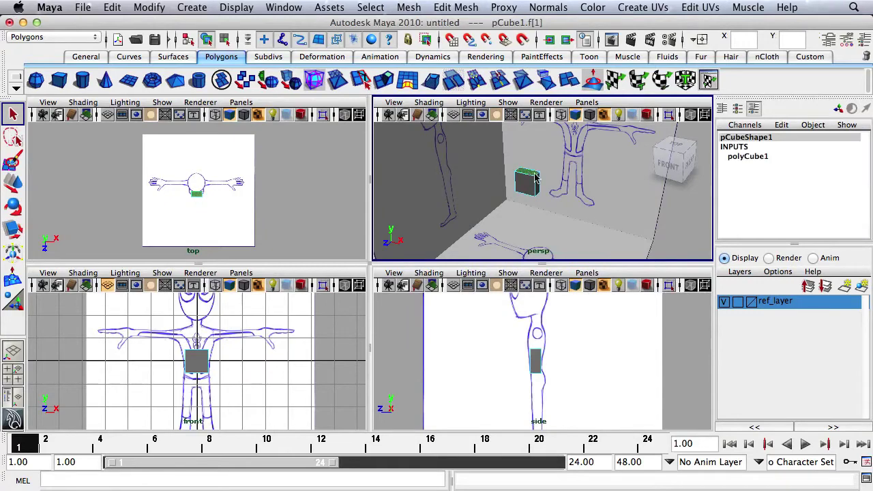
left_click(385, 82)
left_click_drag(536, 308, 539, 290)
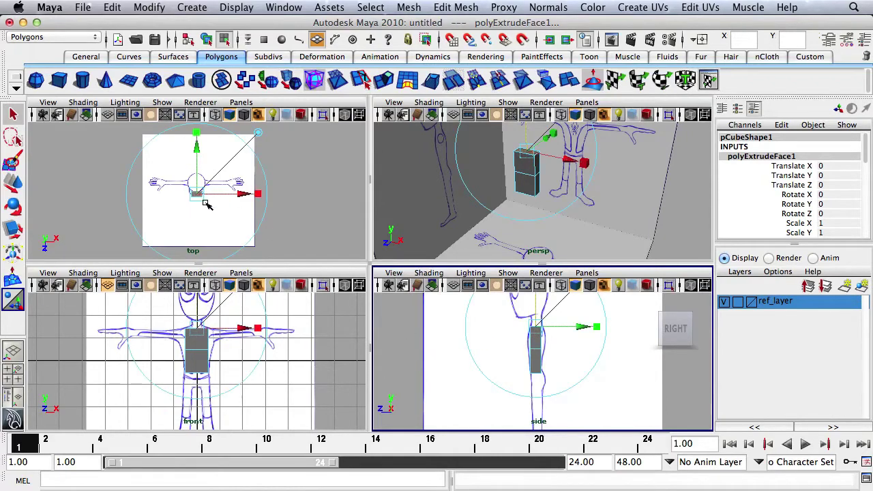
left_click(531, 200)
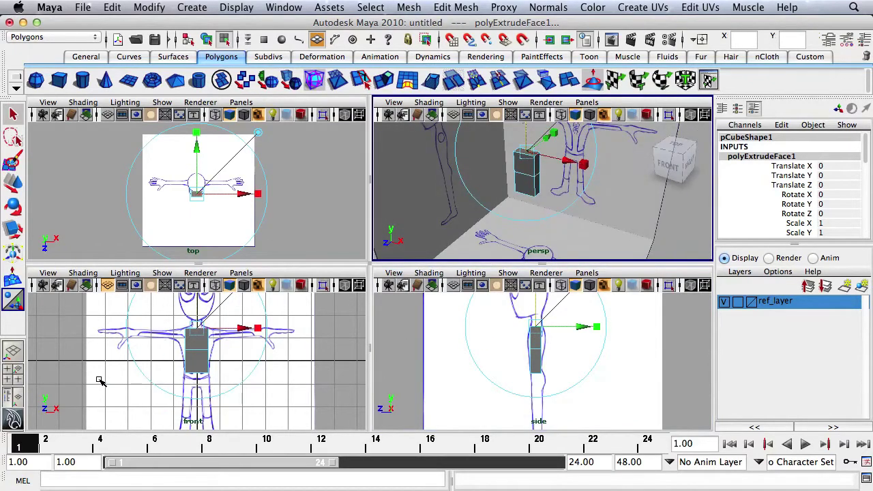
right_click_drag(191, 353, 318, 364, "alt")
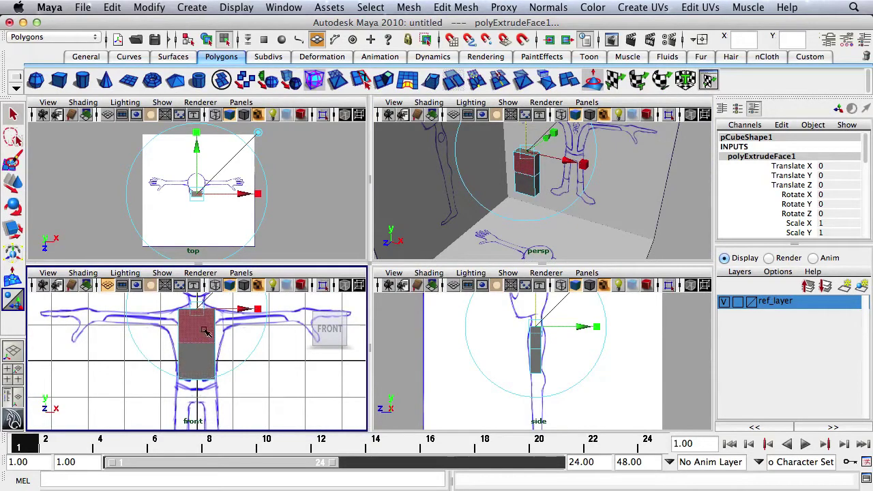
right_click_drag(522, 168, 589, 157)
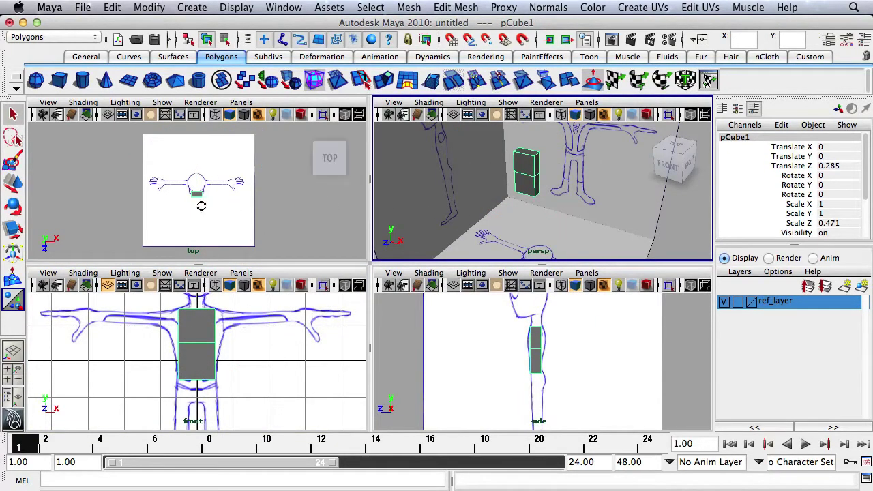
Open the Hypershade and create a new Lambert material, showing its attributes for editing.
right_click_drag(201, 201, 298, 202, "alt")
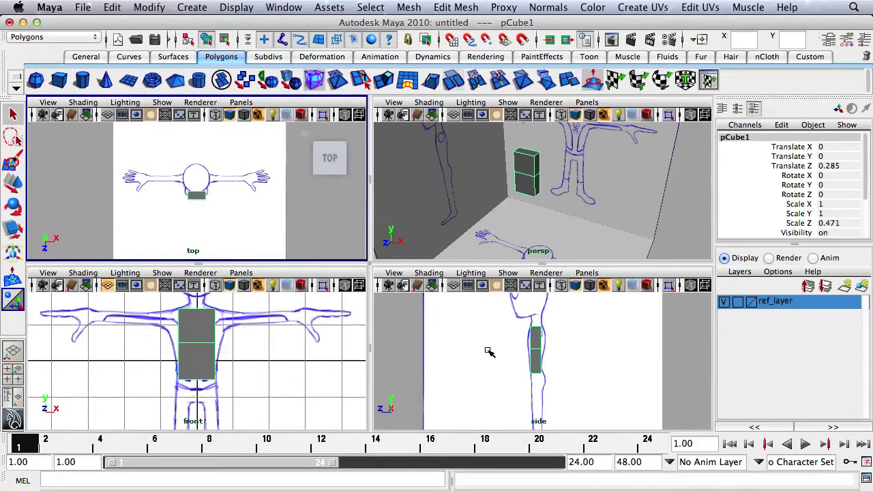
right_click_drag(486, 353, 633, 362, "alt")
left_click(280, 7)
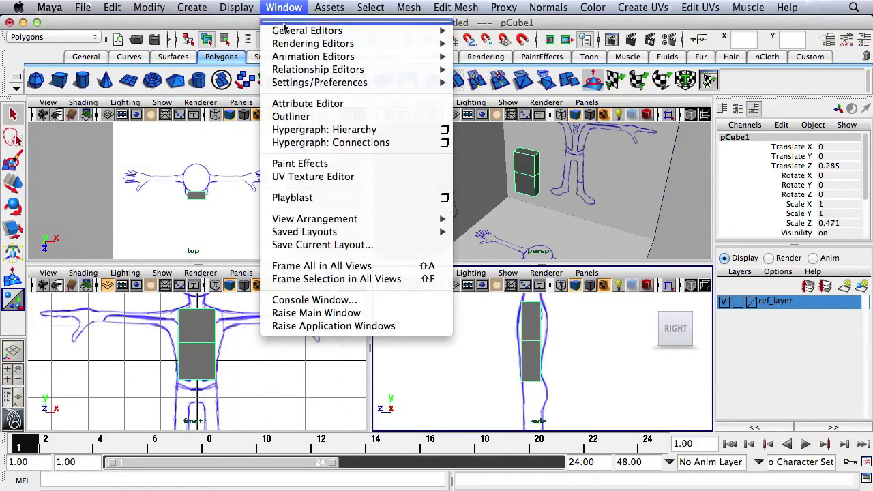
mouse_move(327, 41)
left_click(511, 69)
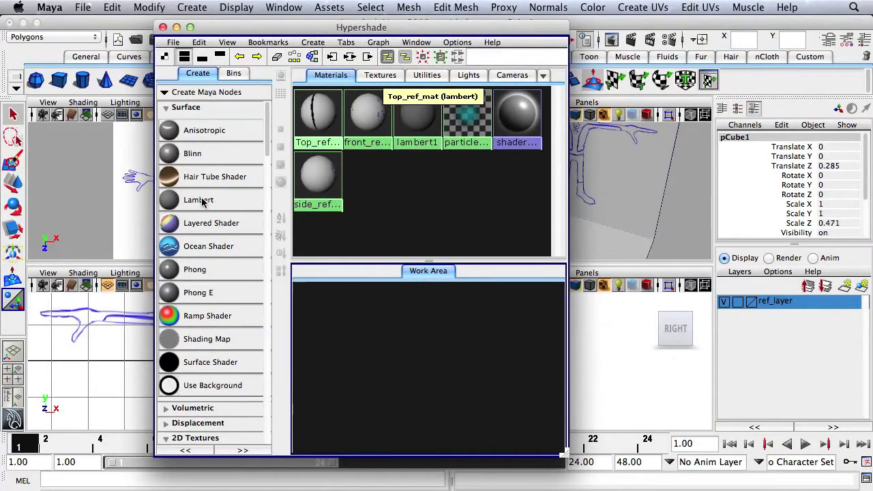
left_click(202, 200)
double_click(467, 117)
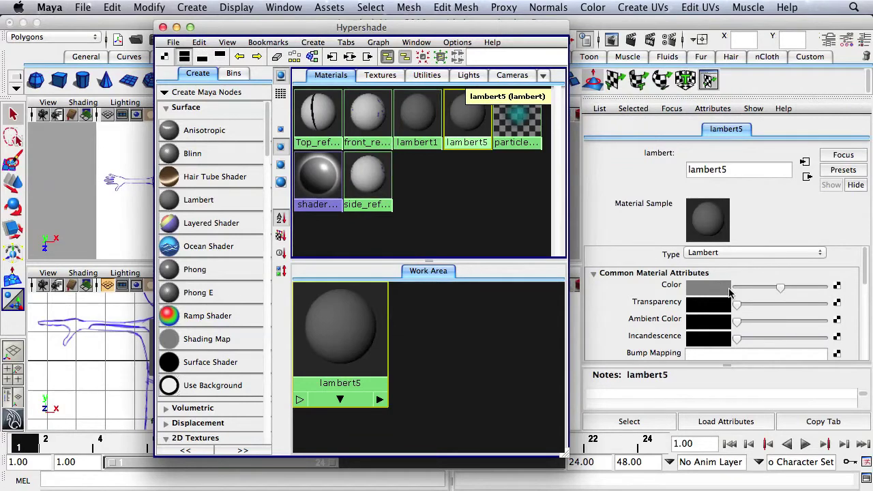
Give the new Lambert material a green color and raise its transparency to a little over half.
left_click(721, 292)
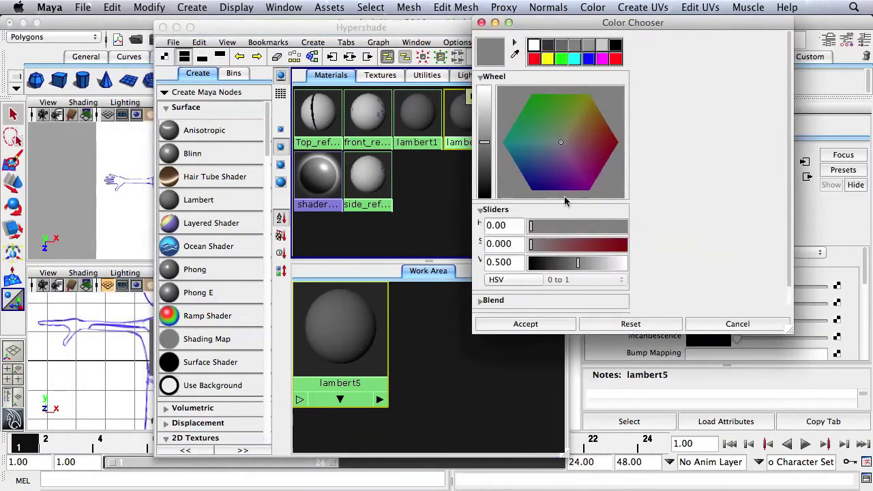
left_click(531, 116)
left_click(525, 324)
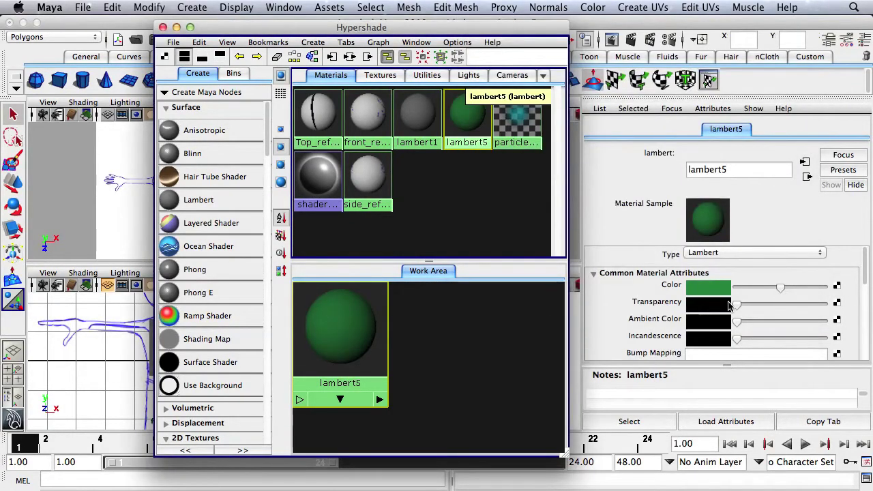
left_click_drag(737, 305, 793, 307)
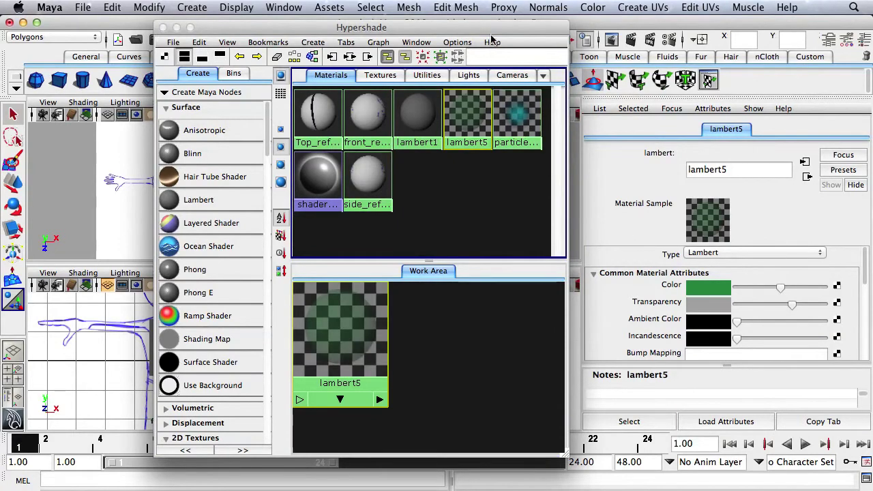
Assign the transparent green Lambert material to the torso cube and close the Hypershade.
left_click_drag(492, 27, 334, 31)
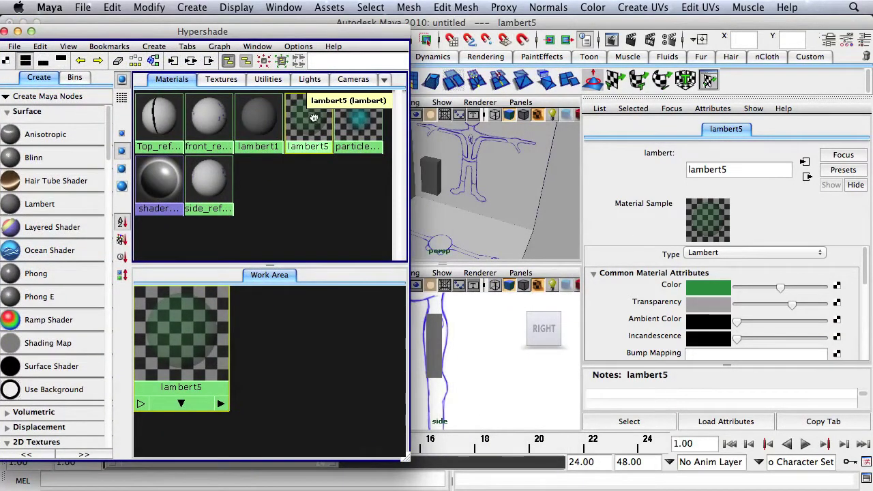
middle_click_drag(439, 180, 436, 180)
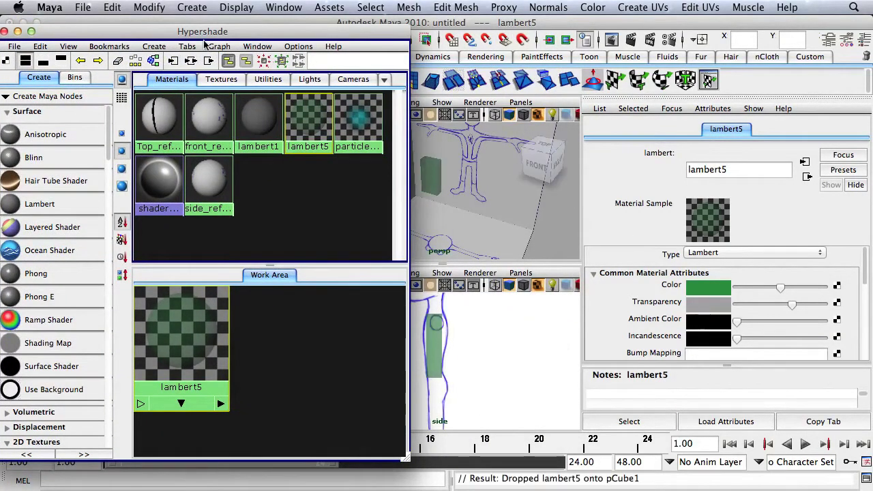
left_click(4, 31)
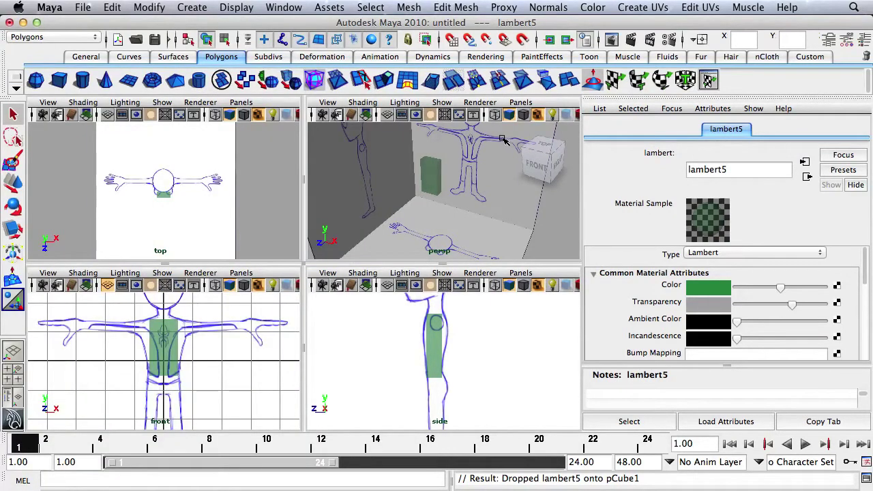
Turn on wireframe-on-shaded display in the perspective, side, front and top views.
left_click(524, 120)
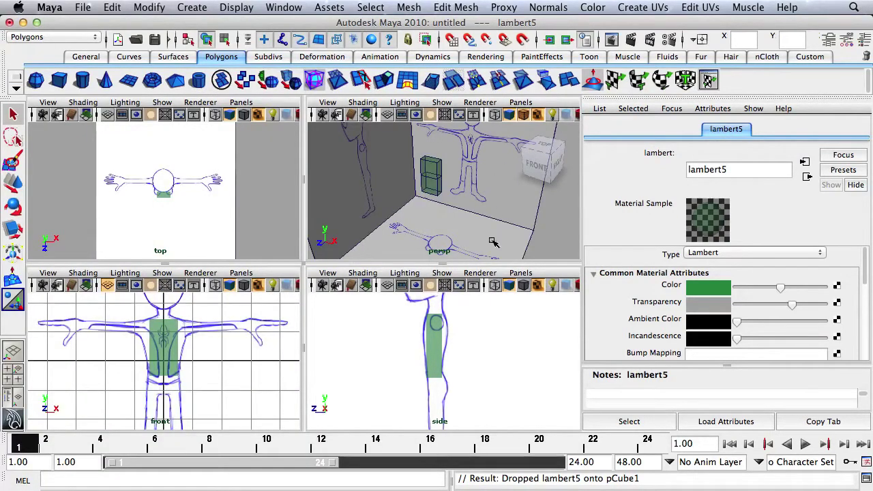
left_click(523, 286)
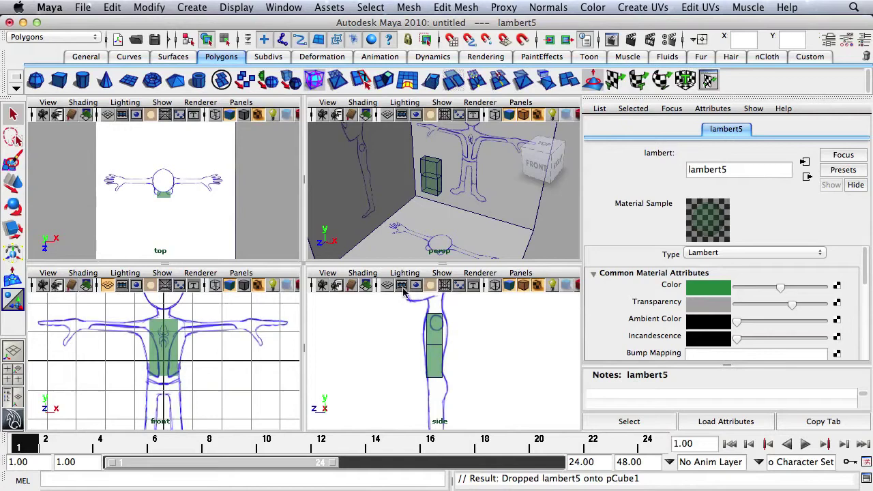
left_click(243, 286)
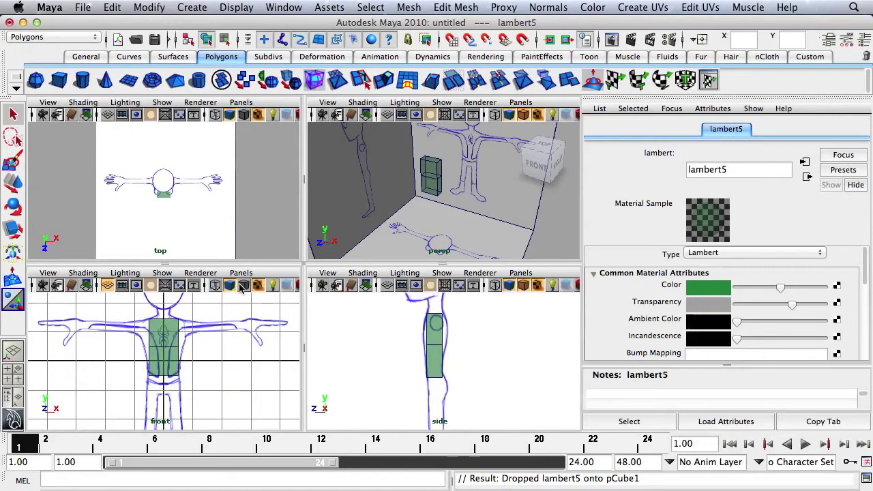
left_click(244, 115)
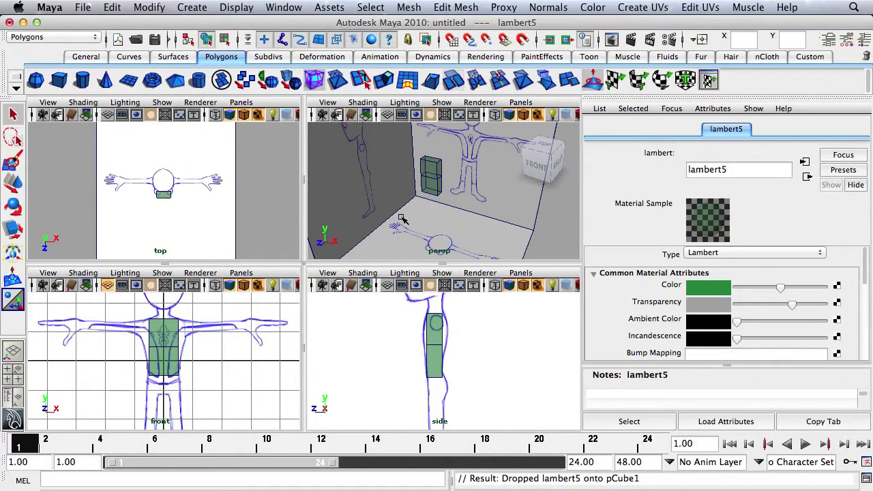
left_click_drag(485, 205, 471, 218, "alt")
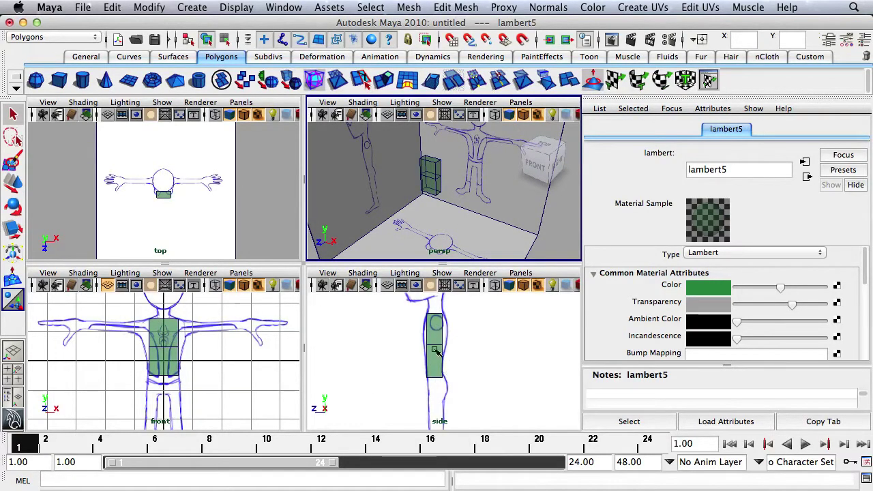
Move TopViewPlane along Z in the top view until the figure's head and arms are centred on the torso cube.
left_click(220, 206)
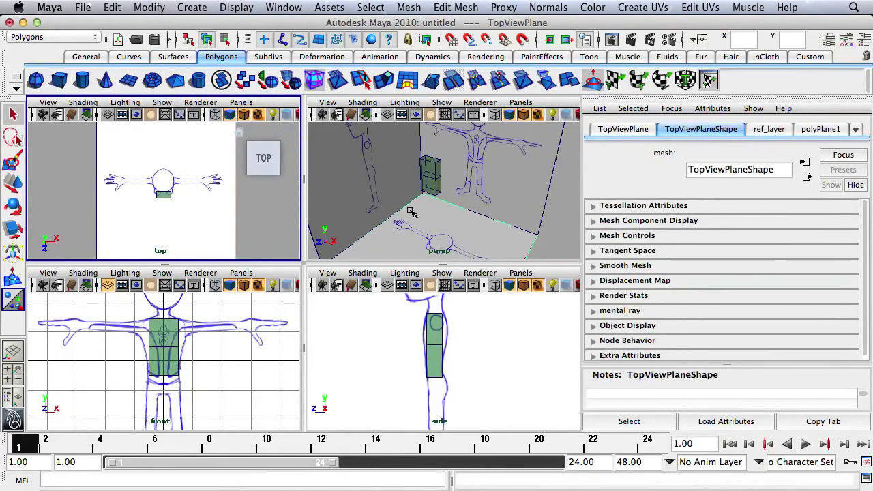
left_click_drag(409, 205, 442, 179, "alt")
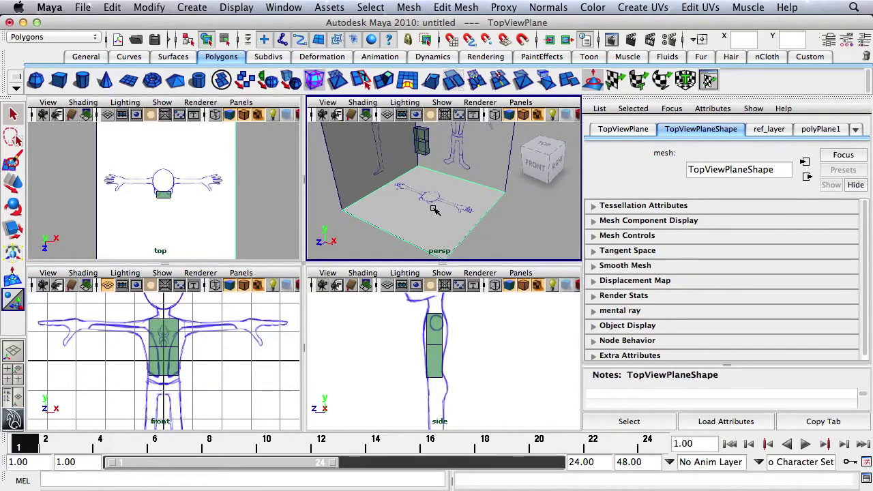
key("w")
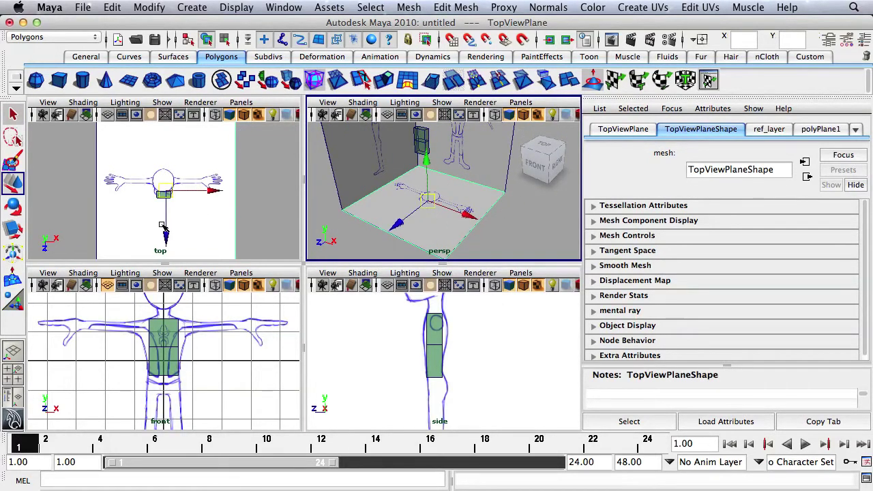
left_click_drag(169, 235, 172, 249)
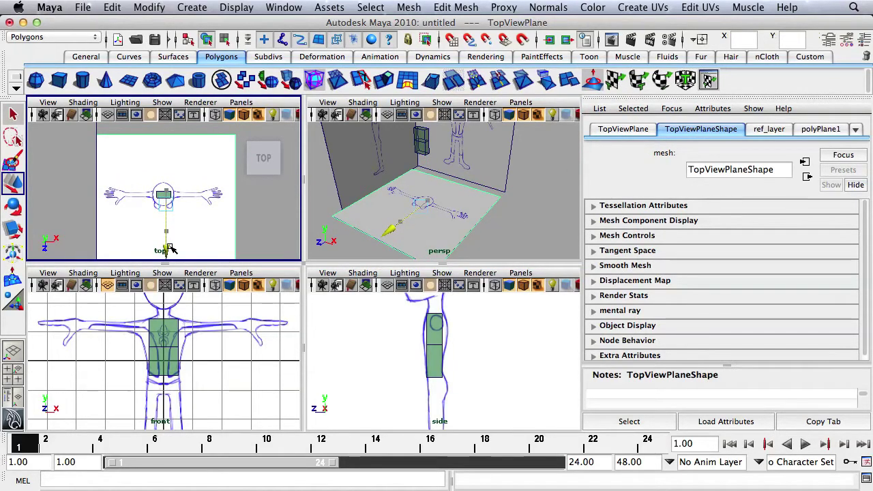
left_click_drag(170, 249, 171, 248)
right_click_drag(172, 249, 218, 223, "alt")
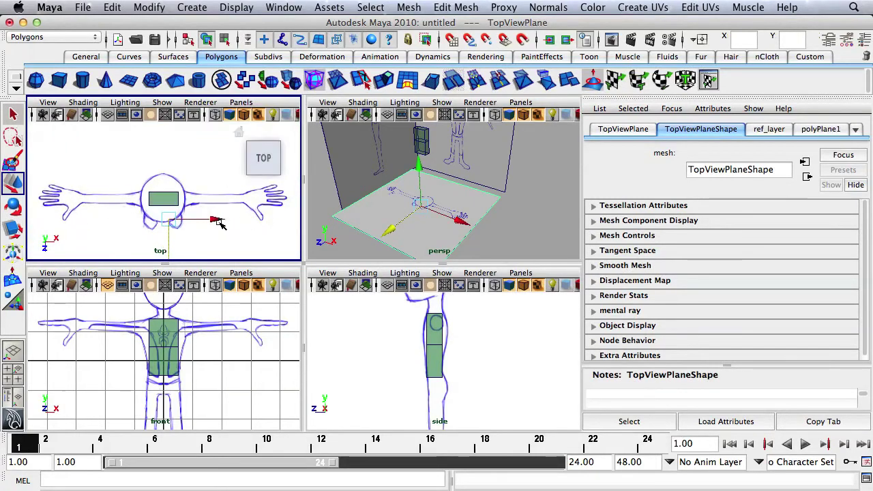
Widen the cube along X in the top view to compare it with the drawn head and arms.
left_click(170, 202)
key("r")
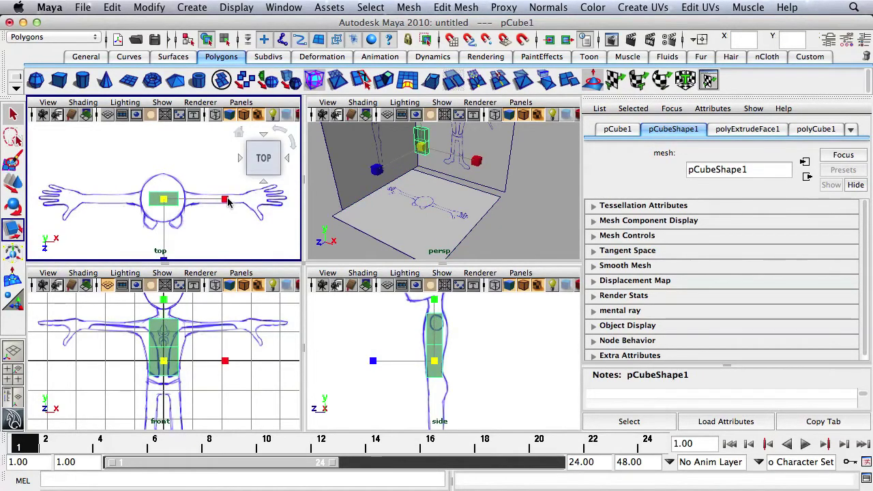
left_click_drag(225, 200, 278, 208)
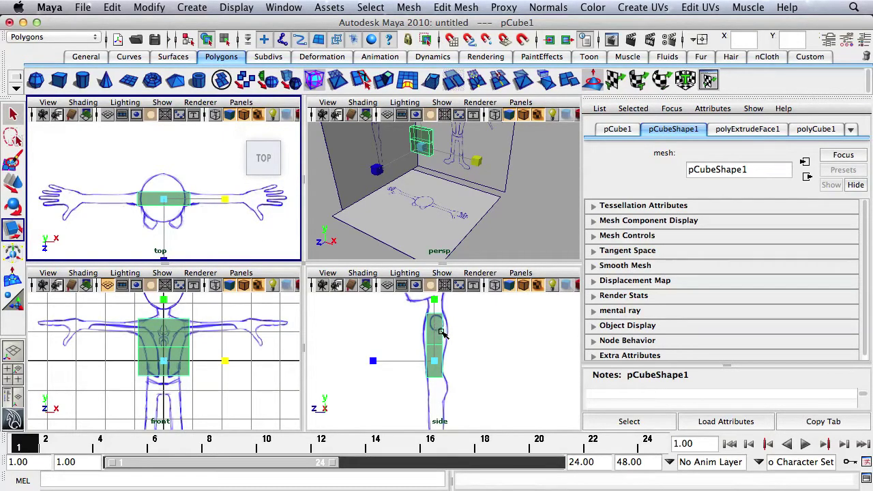
left_click_drag(443, 198, 402, 204, "alt")
right_click_drag(402, 204, 525, 208, "alt")
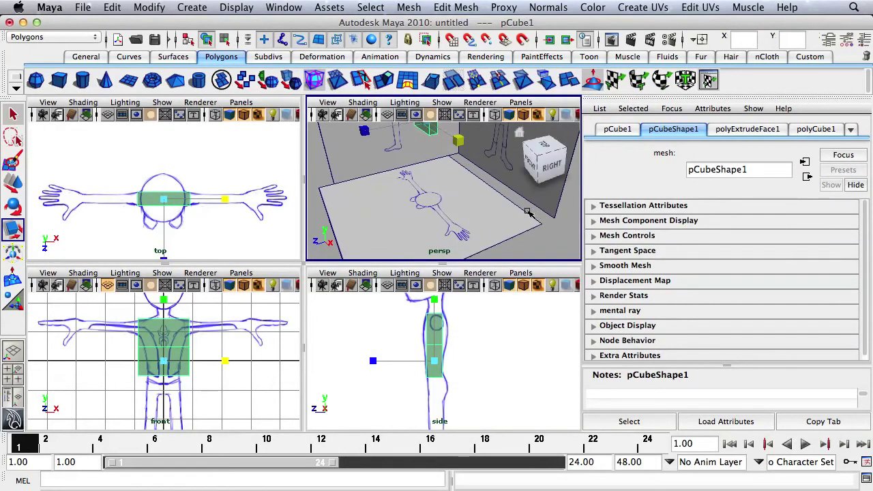
Nudge FrontViewPlane1, the side-figure reference plane, along Z to line its torso up with the cube.
left_click(499, 346)
left_click_drag(499, 346, 457, 360, "alt")
left_click(459, 360)
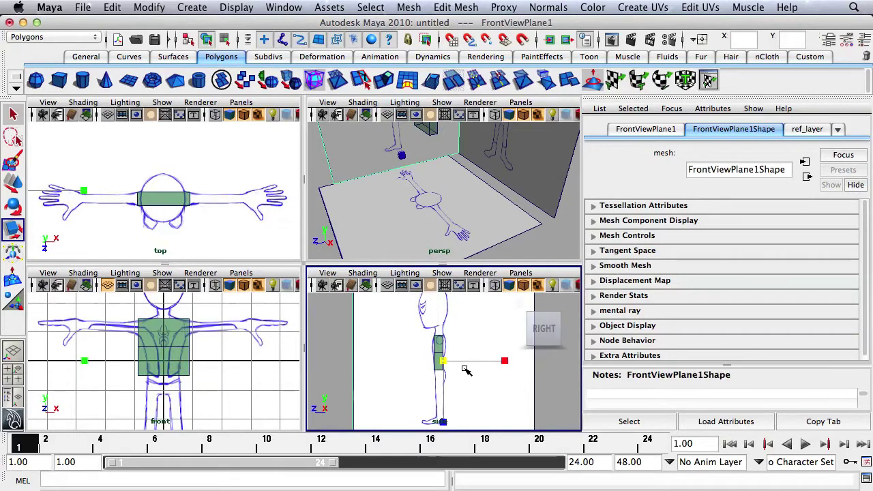
left_click_drag(474, 206, 375, 134, "alt")
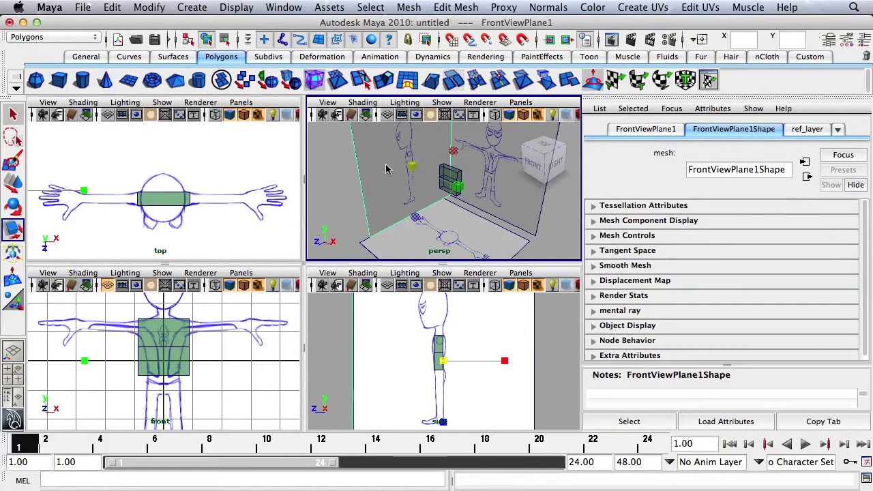
key("w")
left_click_drag(376, 181, 373, 186)
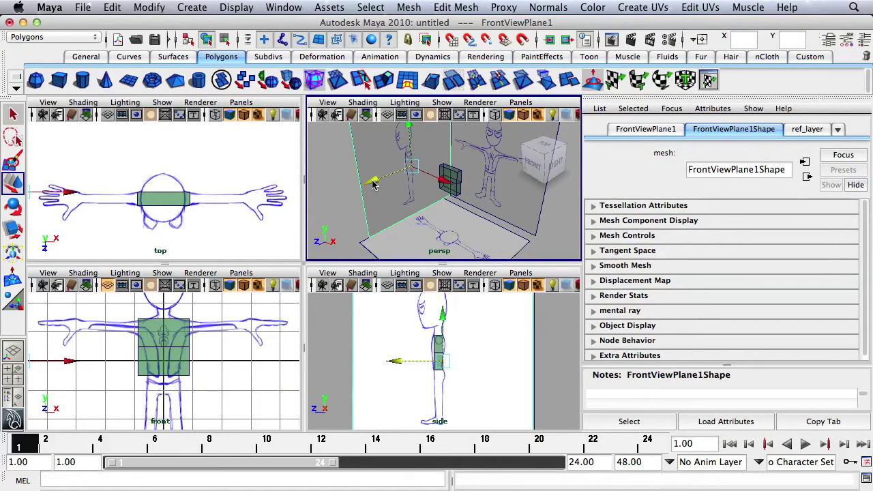
left_click(544, 153)
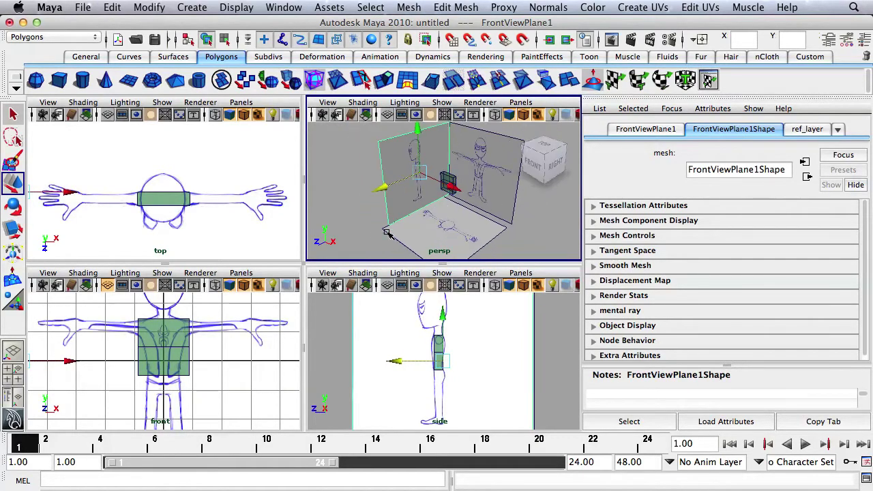
Scale the cube back along X to the width of the torso in the front view.
left_click(181, 350)
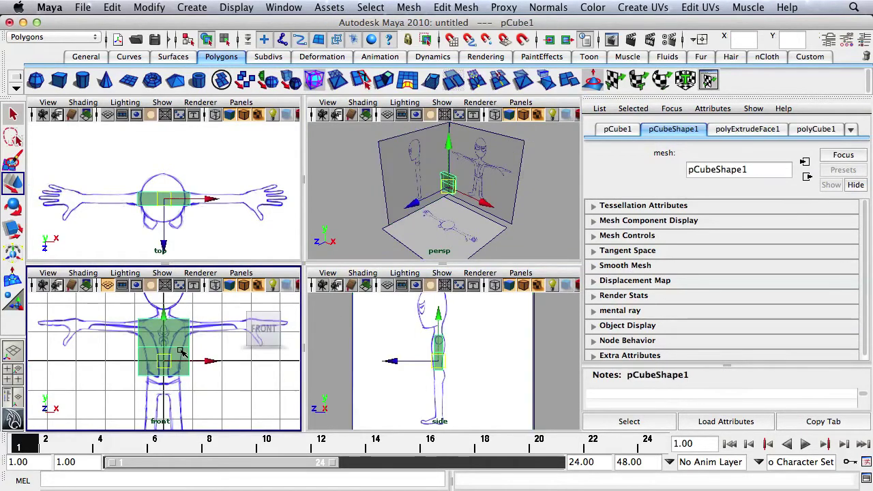
key("r")
left_click_drag(225, 361, 199, 368)
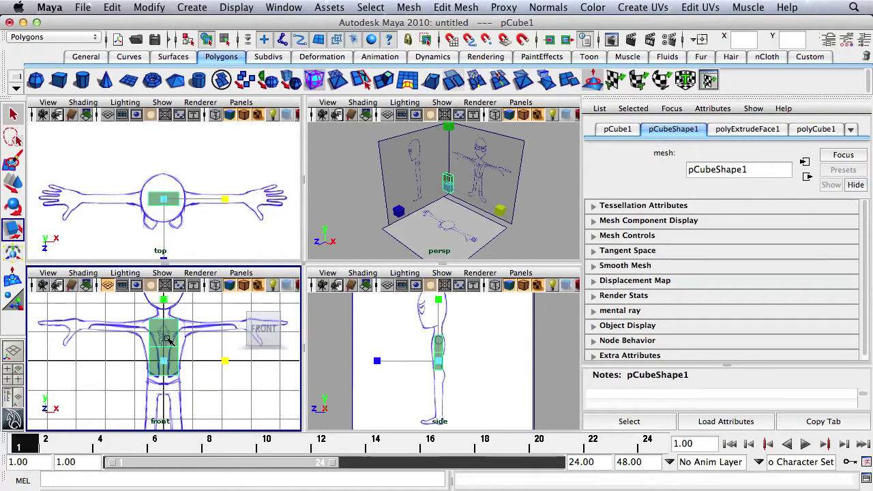
Deselect the cube and examine its placement against the three reference planes from several angles in the perspective view.
left_click_drag(452, 210, 382, 186, "alt")
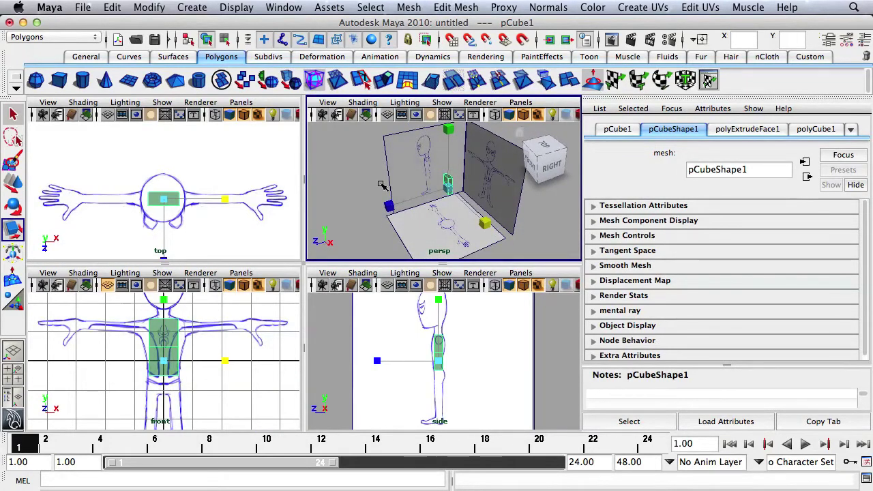
left_click_drag(381, 186, 458, 198, "alt")
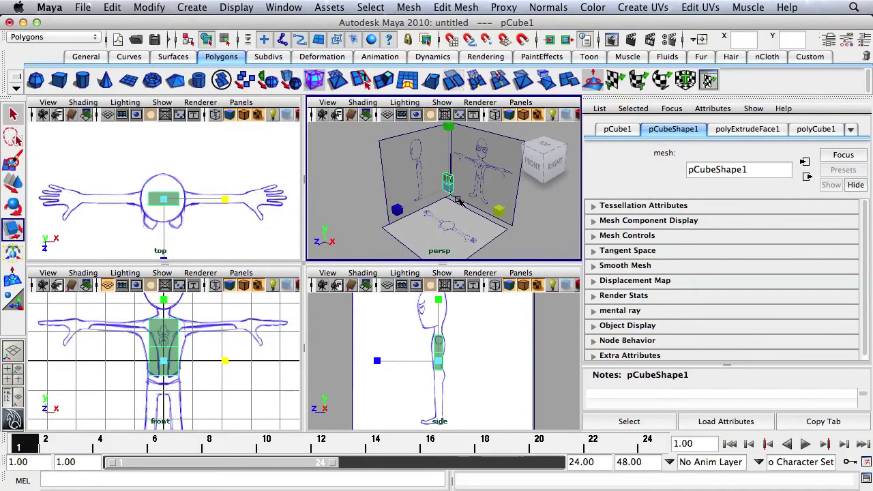
key("q")
left_click(431, 183)
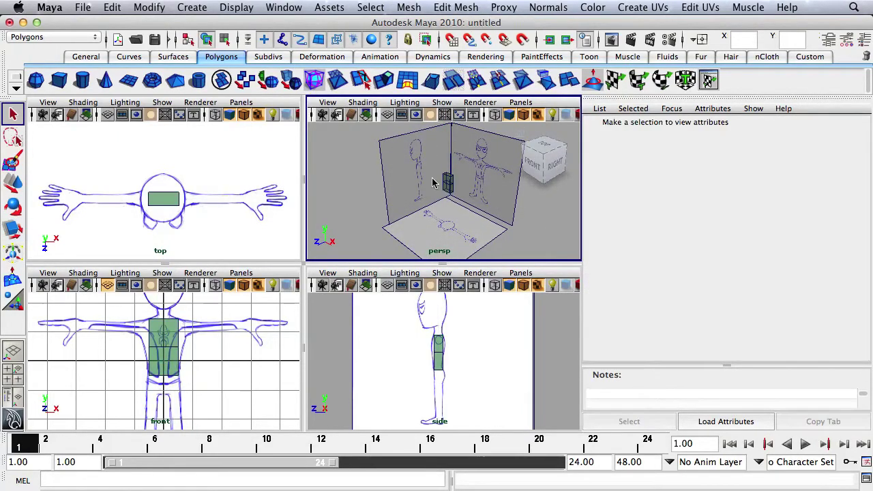
left_click_drag(461, 235, 436, 212, "alt")
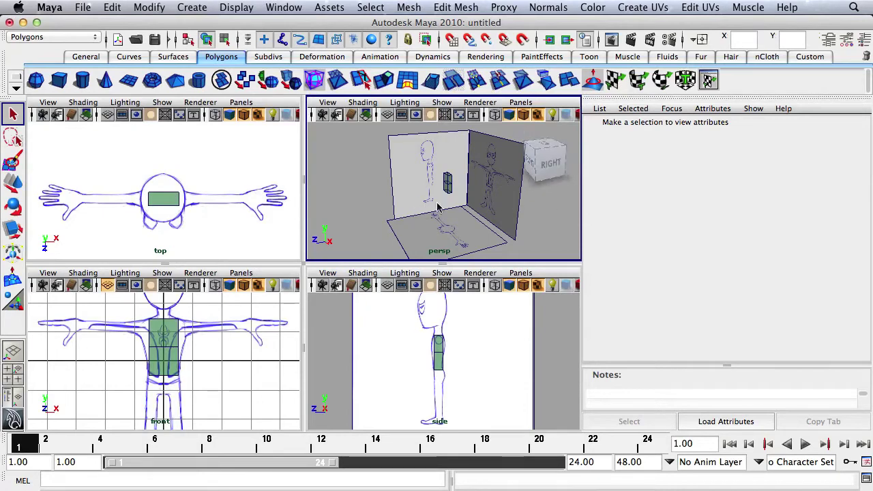
Set ref_layer to Reference display so its planes stay shown but cannot be selected, and test this in the perspective view.
left_click(862, 41)
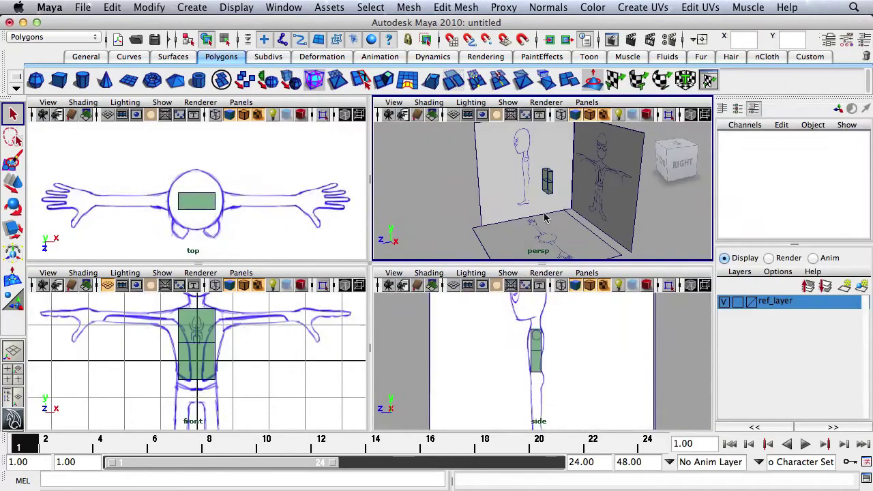
left_click_drag(554, 208, 603, 248, "alt")
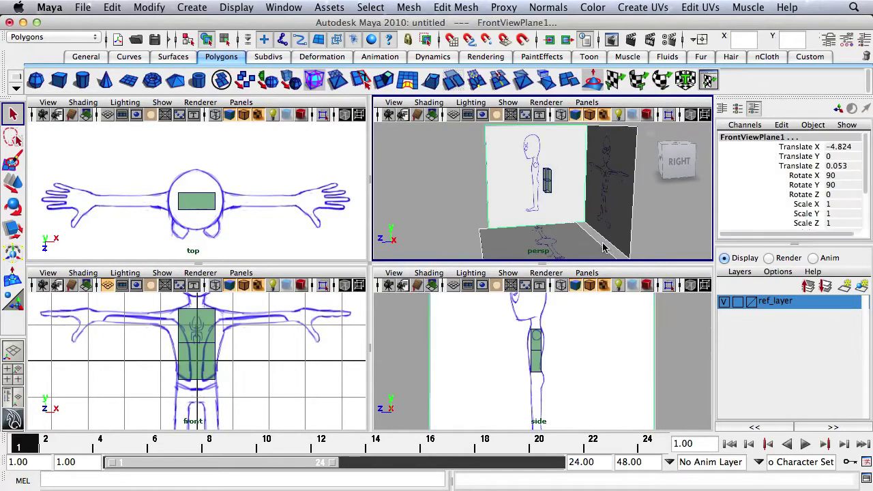
left_click(738, 302)
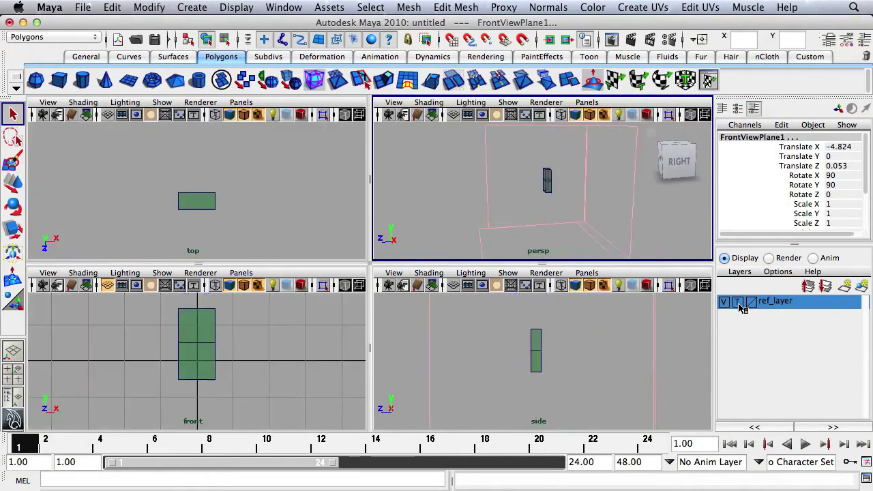
left_click(737, 302)
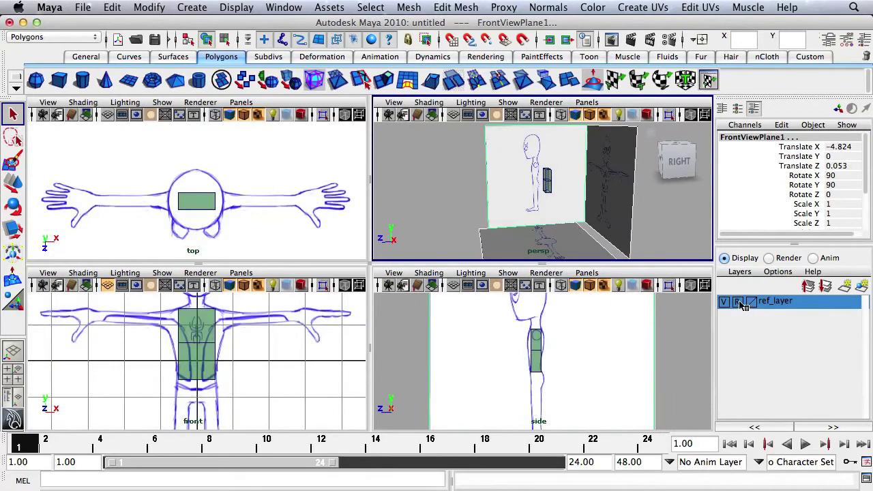
left_click(658, 223)
left_click_drag(658, 224, 470, 266, "alt")
left_click(474, 213)
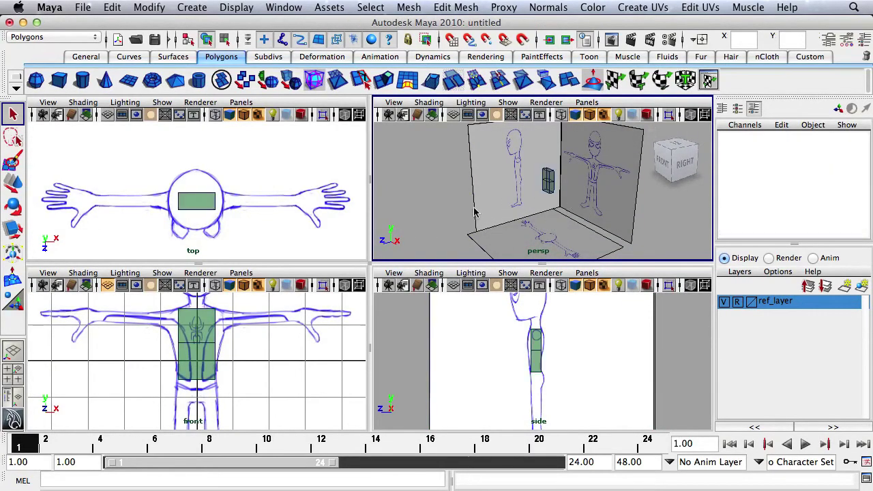
left_click_drag(636, 199, 516, 240)
Switch the cube to vertex editing and lower its top two vertex rows along Y in the front view to below the shoulders.
left_click(225, 339)
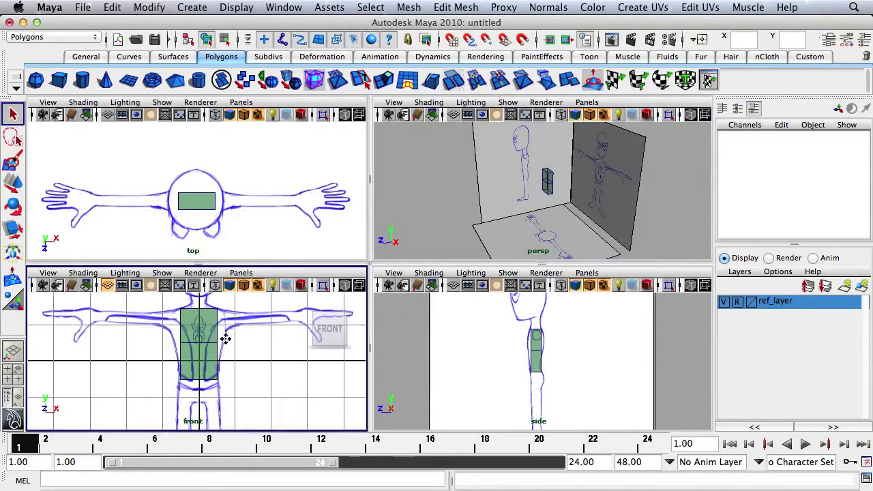
middle_click_drag(225, 339, 242, 333, "alt")
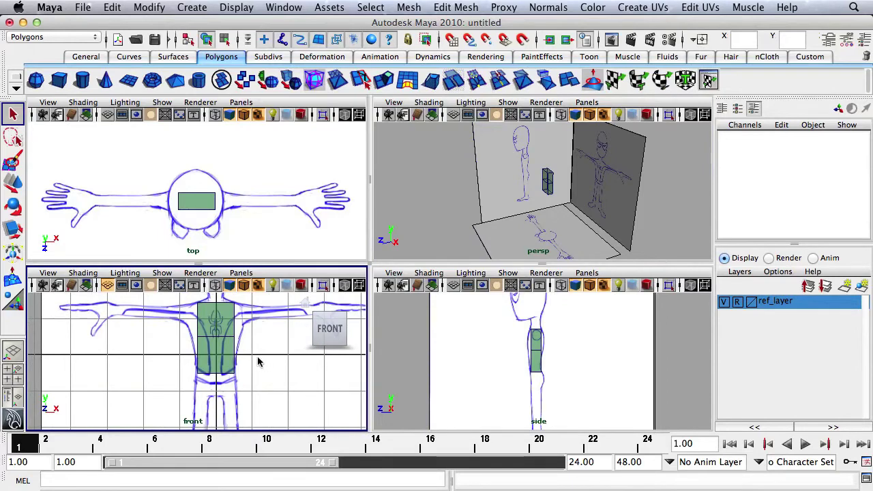
left_click(535, 356)
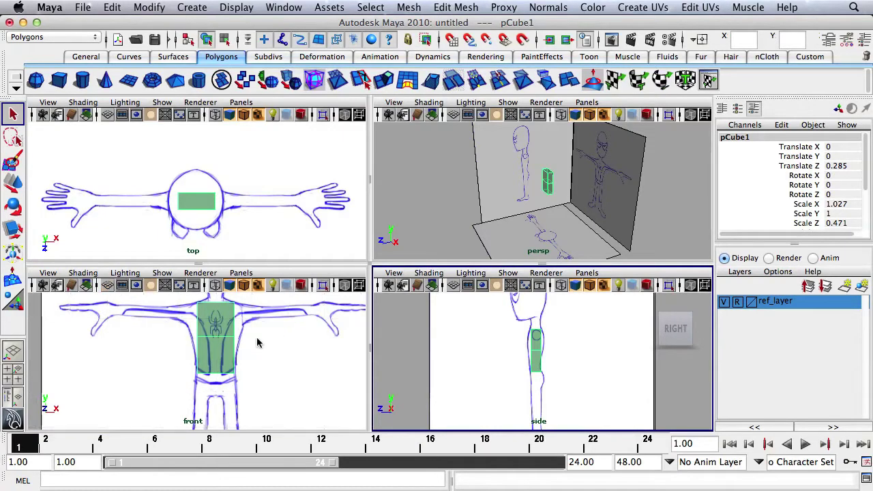
left_click(219, 339)
right_click(218, 339)
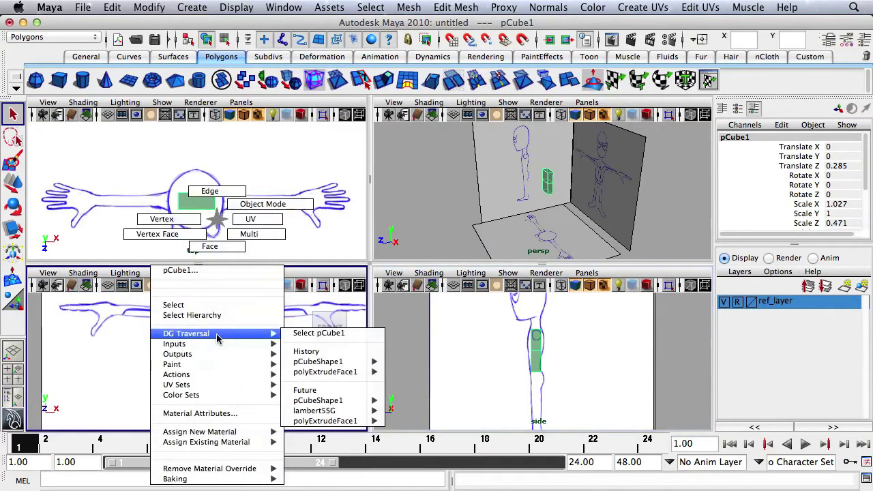
left_click(235, 321)
left_click_drag(182, 296, 236, 309)
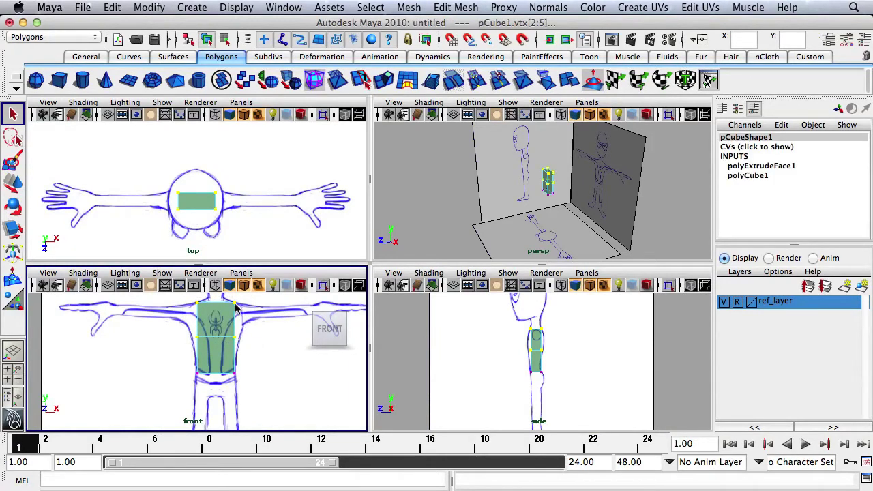
key("w")
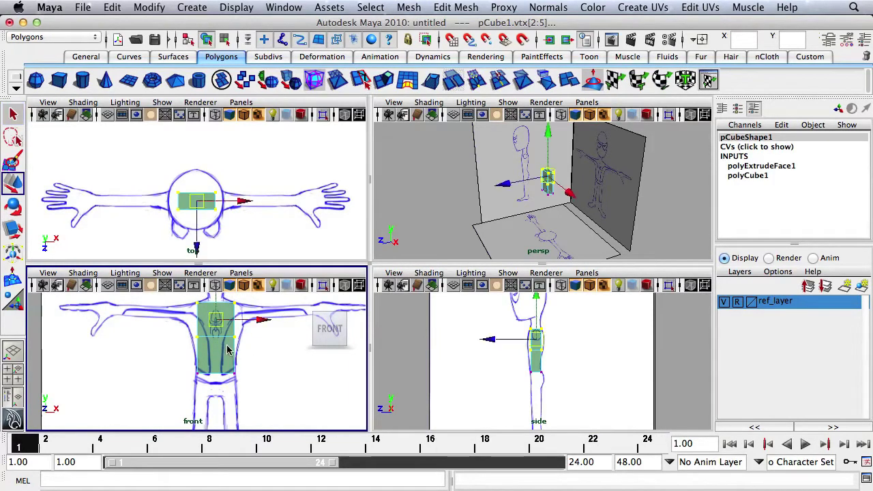
left_click_drag(217, 298, 272, 379)
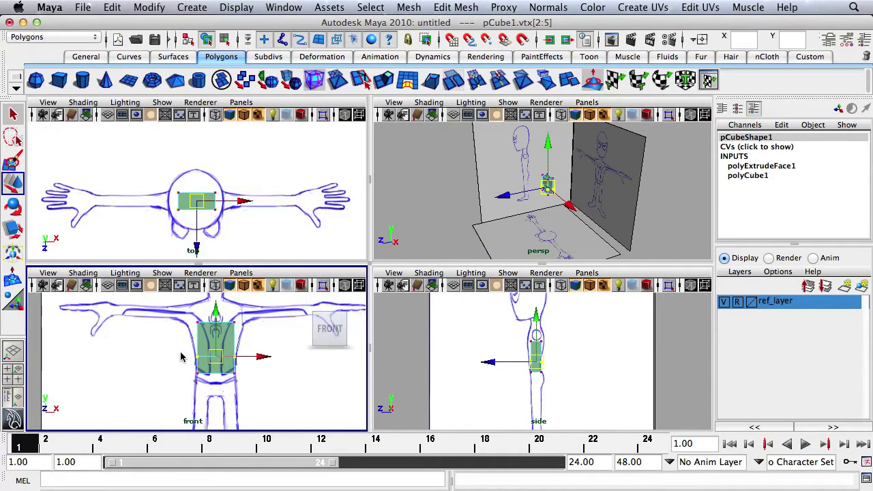
Raise the cube's middle vertex row in the front view to about halfway between its top and bottom edges.
left_click_drag(215, 338, 216, 329)
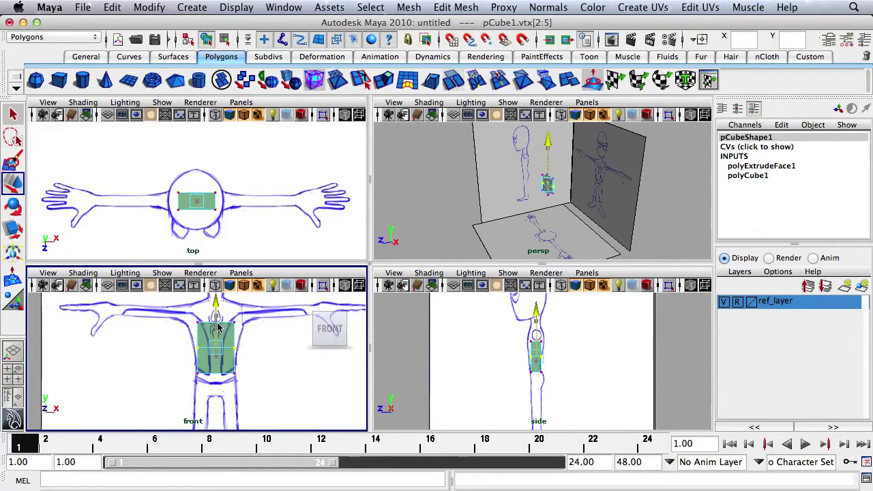
scroll(256, 339, "up", 2)
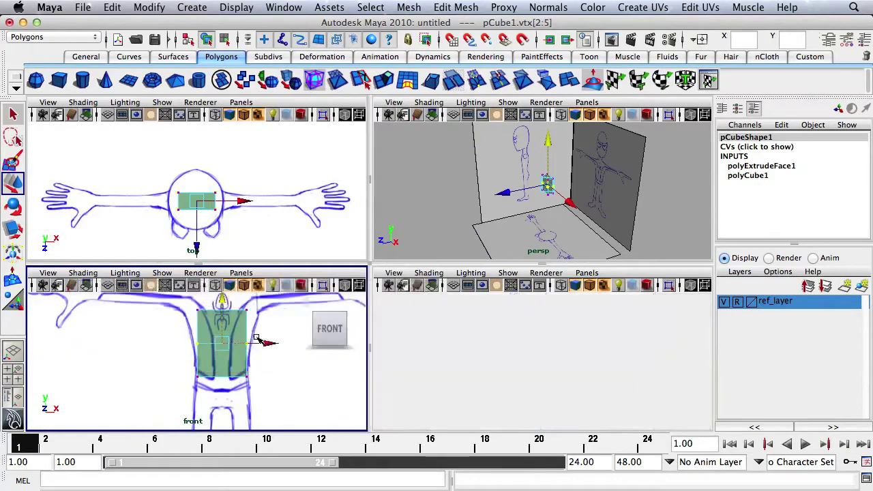
key("space")
middle_click_drag(351, 292, 343, 257, "alt")
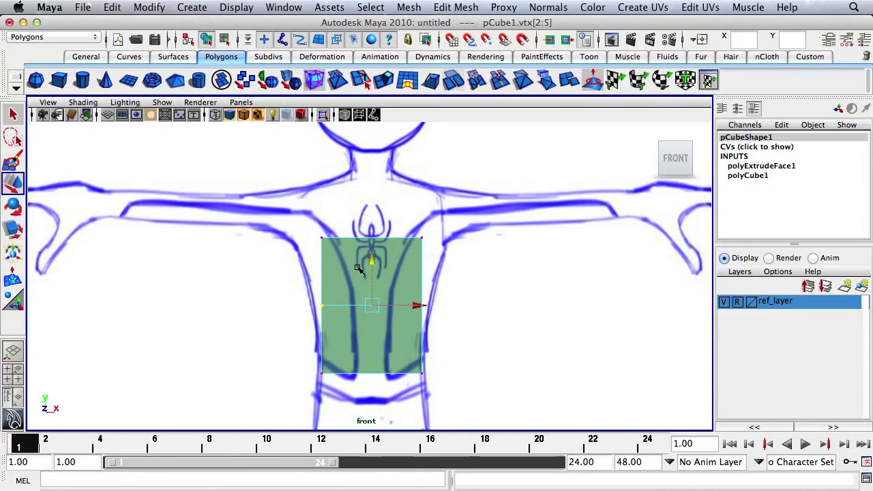
Select the cube's top face and extrude it upward in the front view to the drawn shoulder line.
left_click(446, 264)
left_click_drag(446, 263, 307, 222)
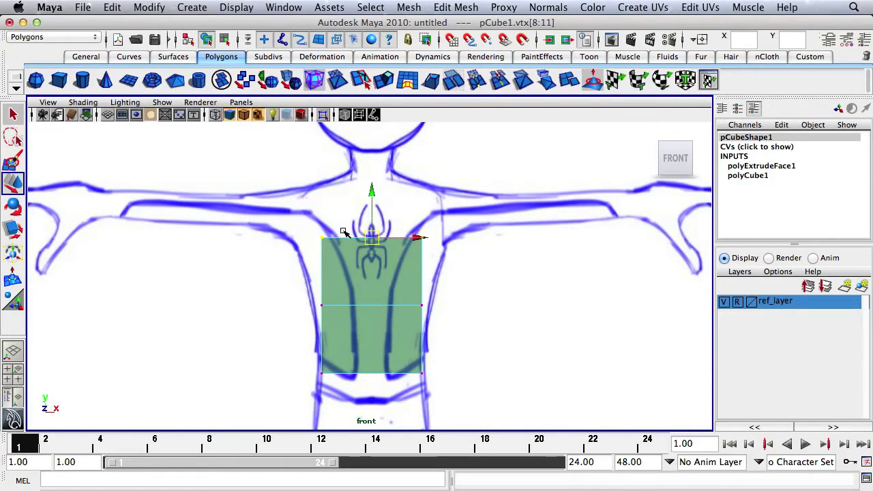
key("space")
key("space")
left_click_drag(457, 249, 327, 255, "alt")
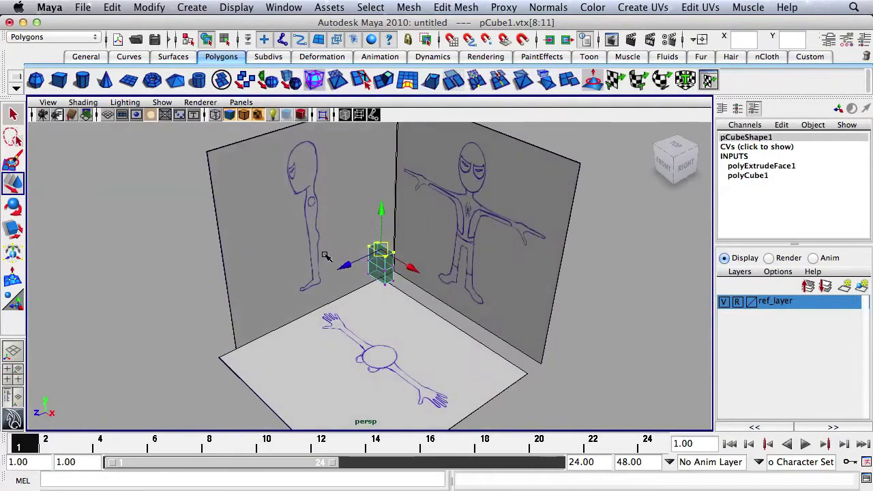
right_click_drag(328, 255, 437, 234, "alt")
key("q")
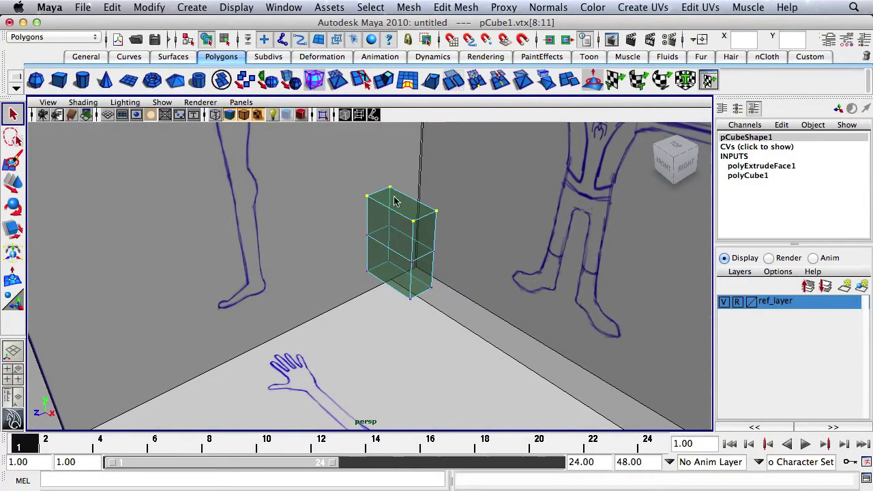
right_click(399, 203)
left_click(398, 230)
left_click(407, 204)
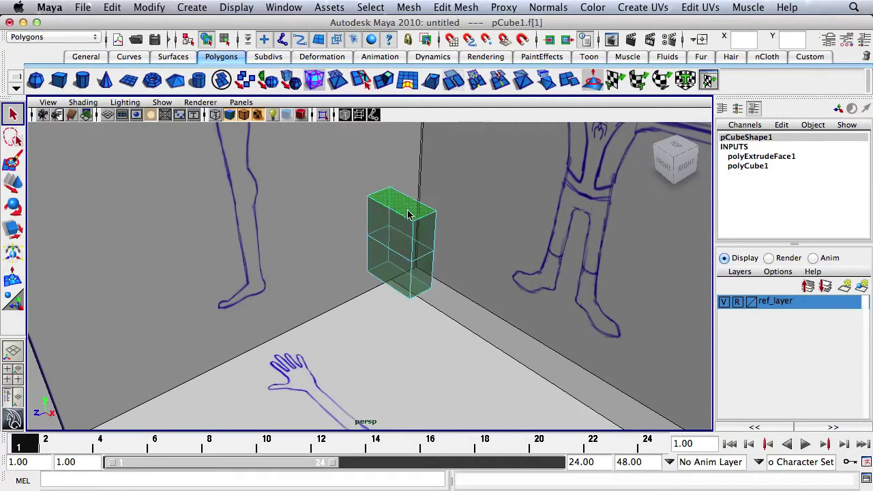
key("space")
key("space")
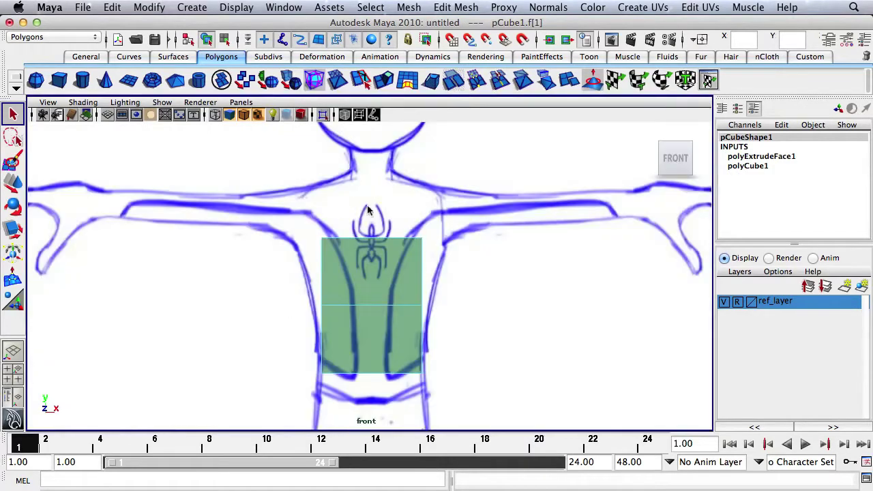
left_click(384, 82)
left_click_drag(372, 208, 375, 153)
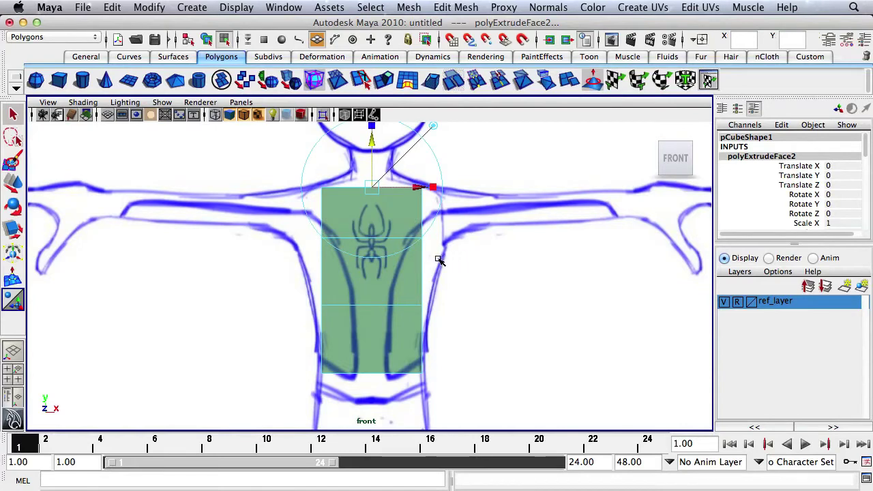
key("q")
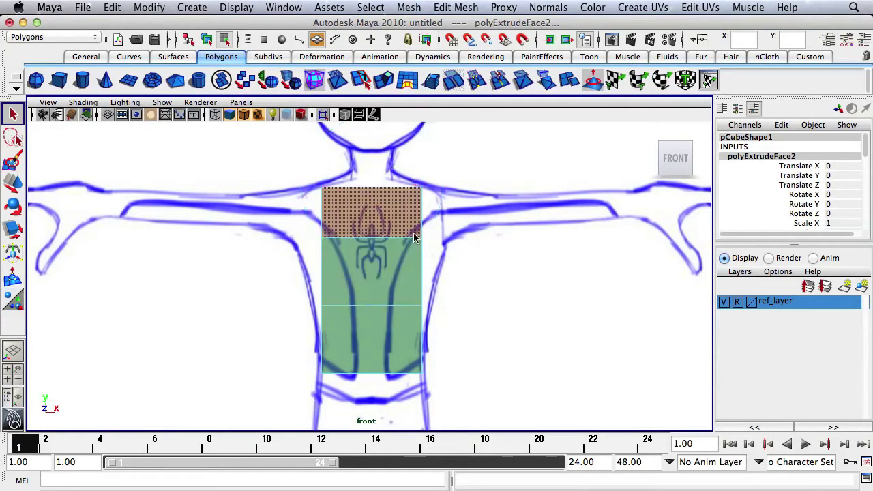
Scale the upper two vertex rows and the waist row outward along X to match the torso outline in the front view.
right_click_drag(414, 238, 410, 239)
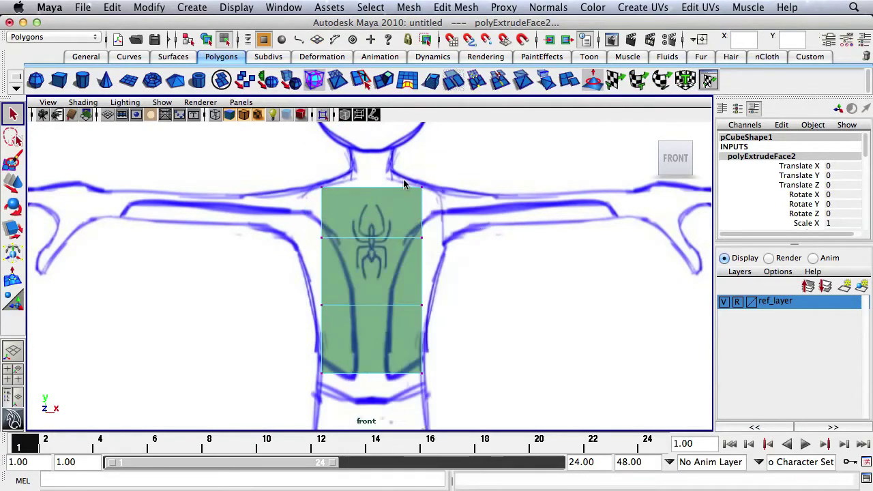
left_click_drag(403, 180, 446, 251)
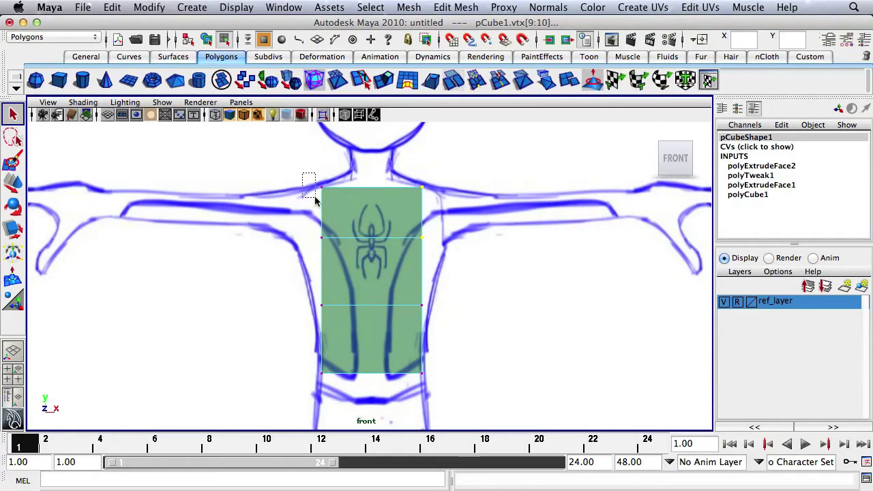
left_click_drag(315, 199, 456, 272)
key("r")
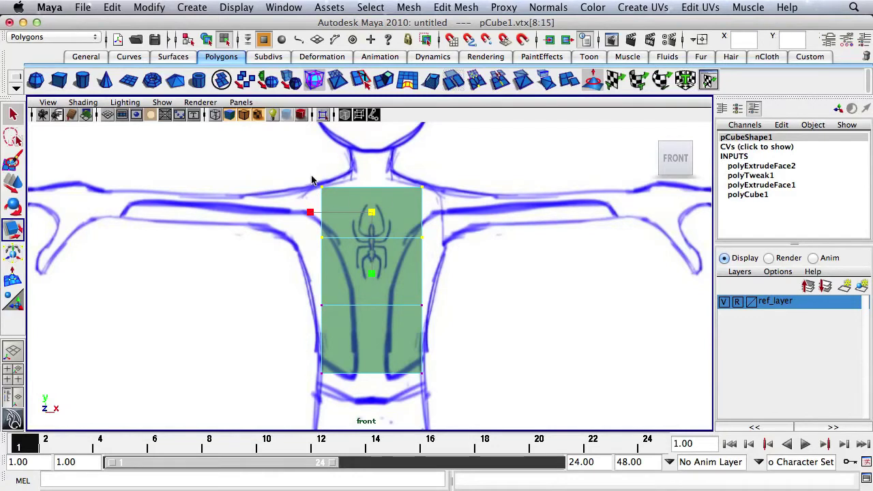
left_click_drag(309, 213, 289, 215)
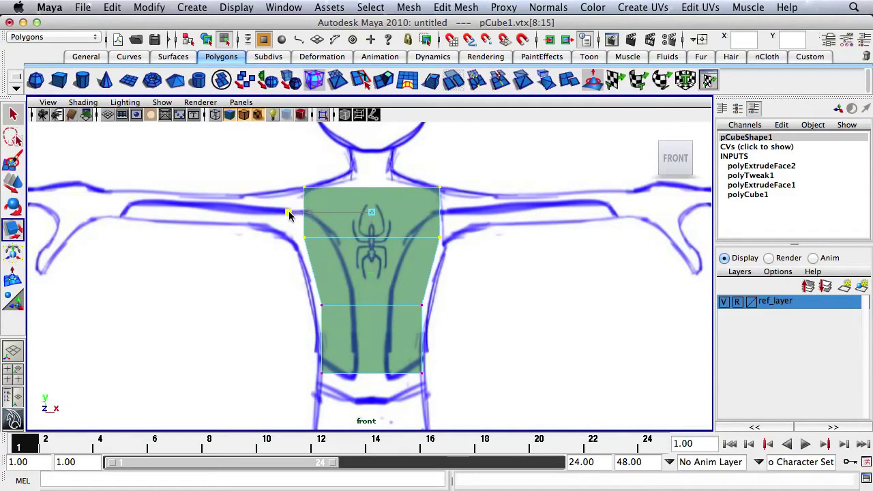
left_click_drag(290, 300, 480, 348)
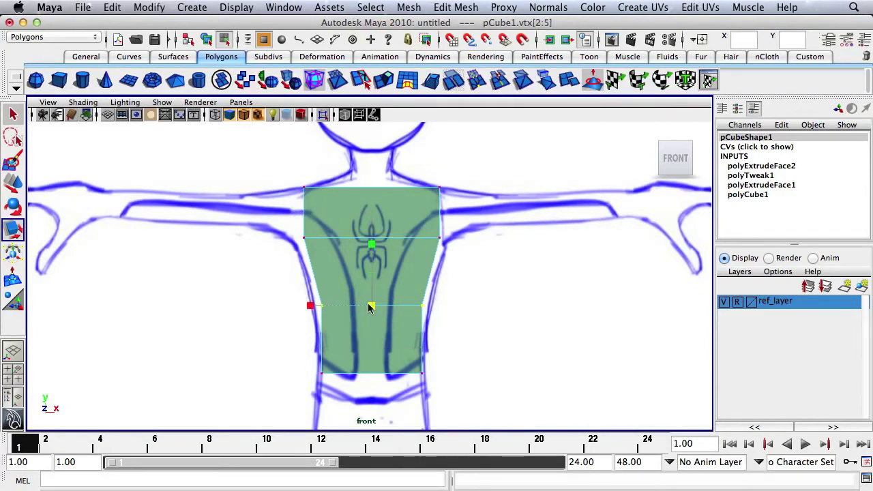
left_click_drag(305, 307, 305, 308)
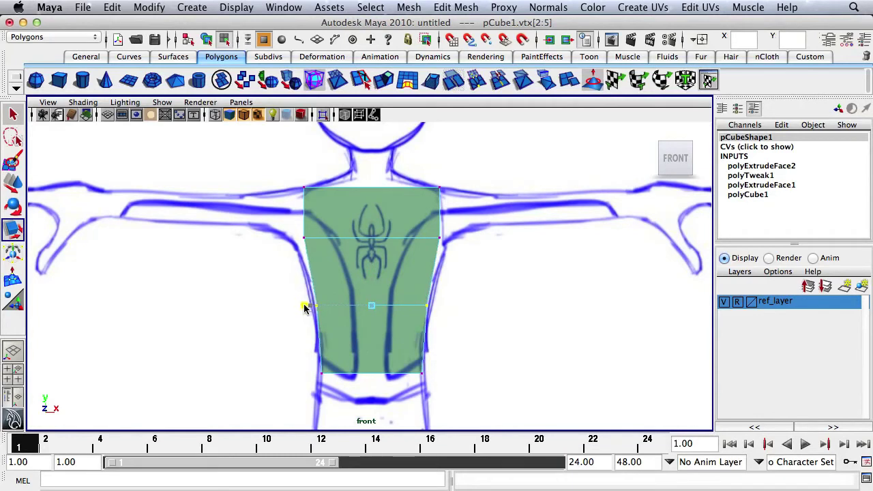
Lower the topmost vertex row slightly along Y in the front view to fit the drawn shoulders.
left_click_drag(286, 171, 482, 196)
key("w")
left_click_drag(372, 156, 372, 162)
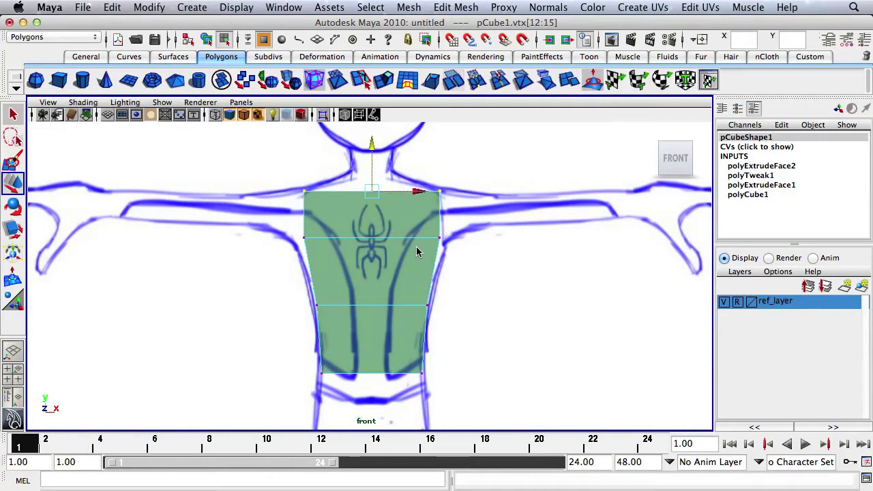
Scale the chest-level vertex row outward along Z in the side view to match the drawn chest depth.
key("space")
key("space")
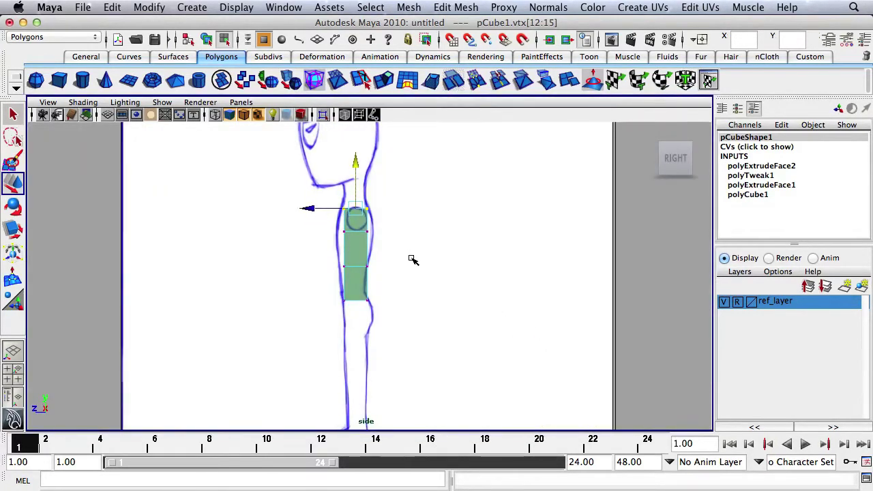
left_click_drag(331, 226, 403, 243)
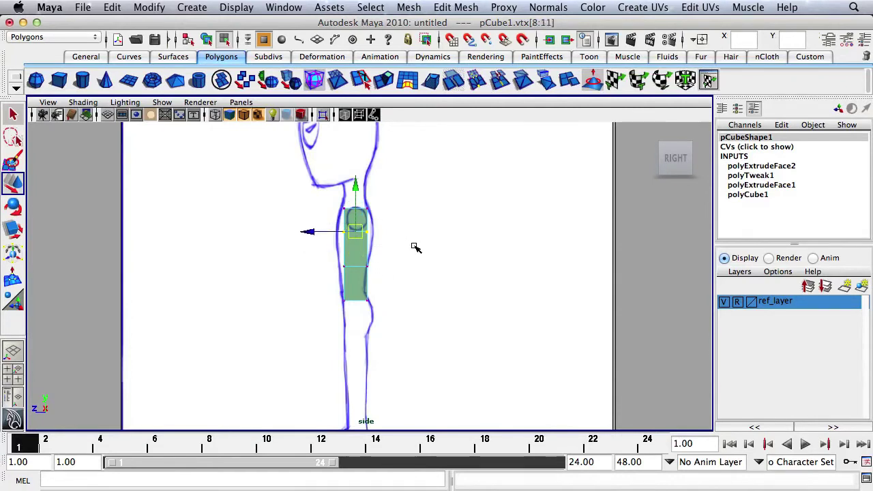
key("r")
left_click_drag(292, 232, 382, 279)
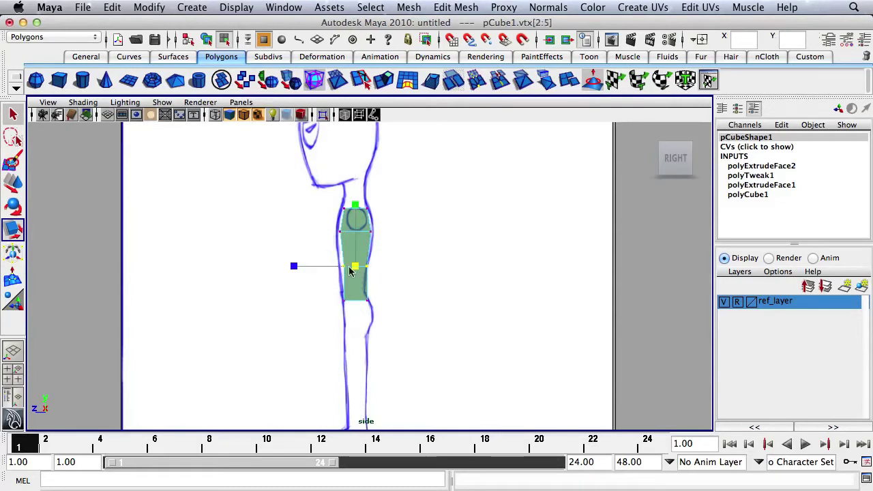
Narrow the waist-level vertex row along Z and shift it slightly toward the front of the body in the side view.
left_click_drag(293, 266, 298, 269)
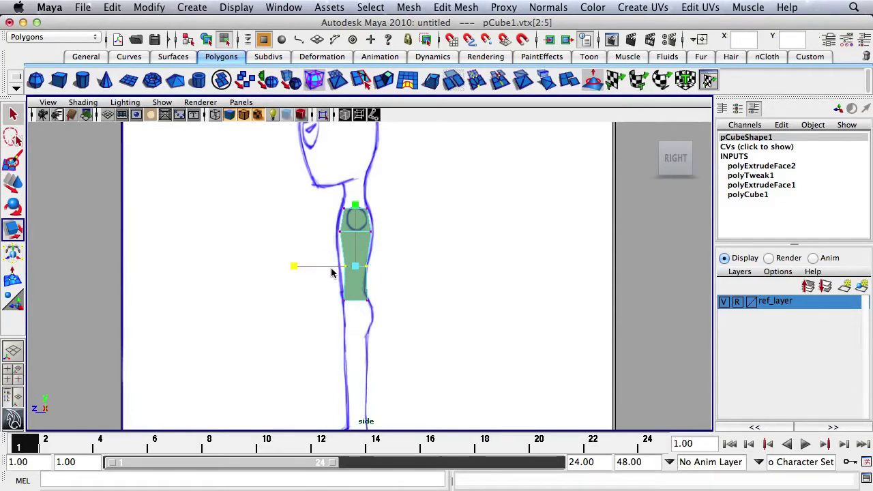
key("w")
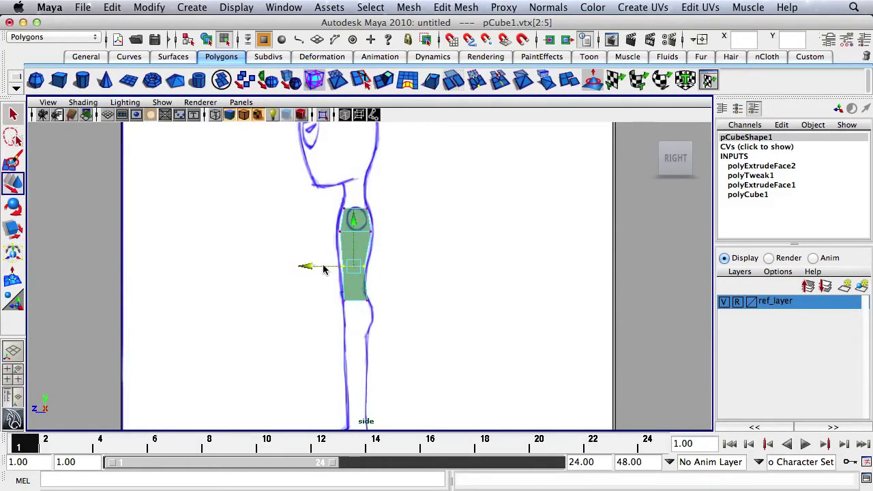
left_click_drag(324, 270, 326, 271)
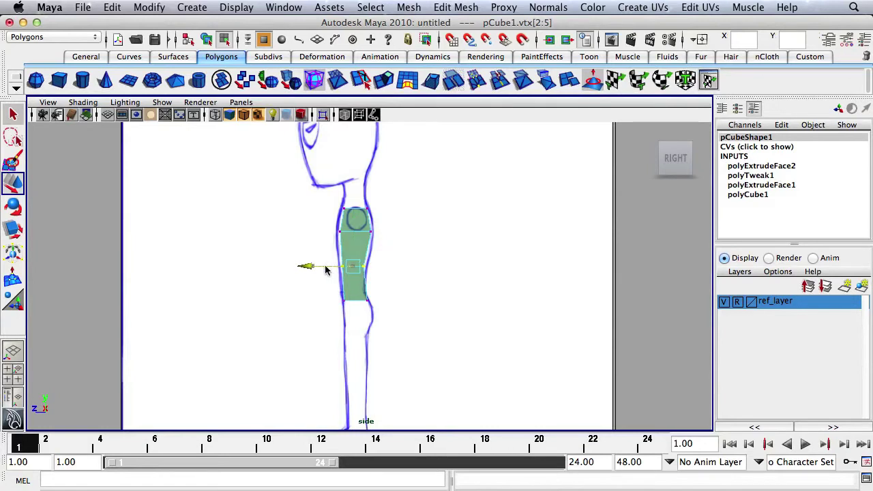
Move the torso's front and back vertex columns above the bottom row outward along Z in the side view to match the drawn profile.
left_click(376, 249)
scroll(352, 249, "up", 3)
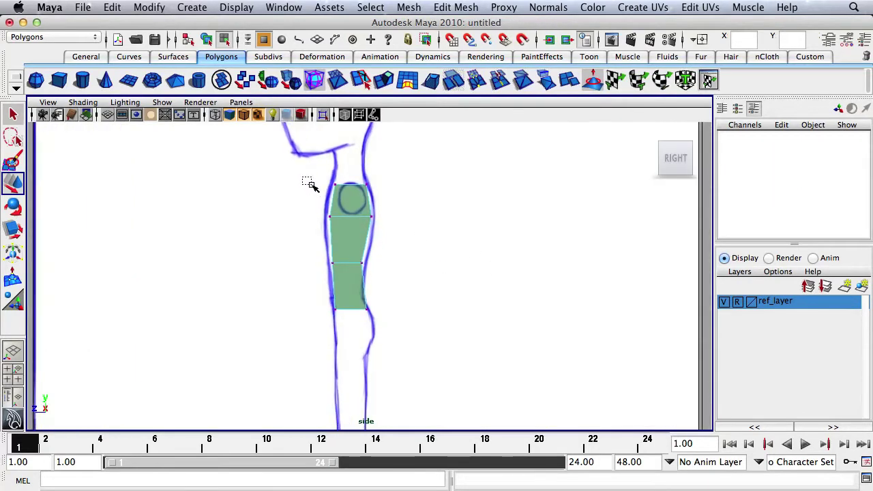
left_click_drag(310, 185, 349, 288)
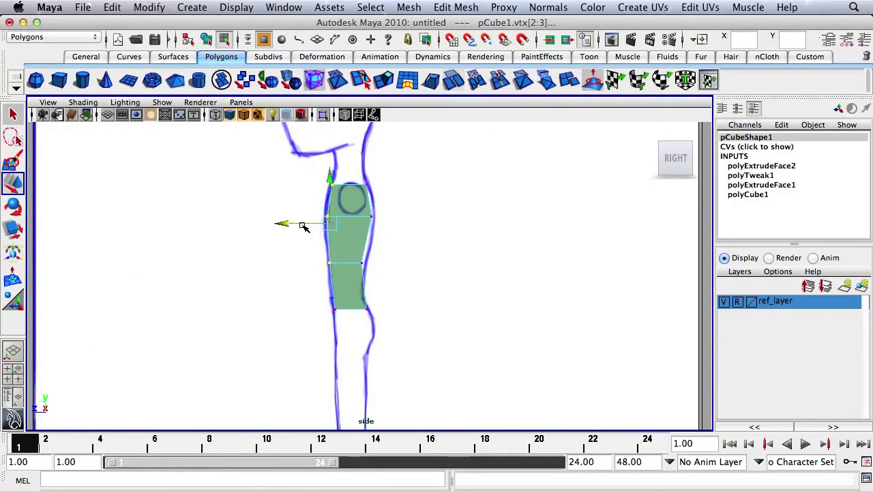
left_click_drag(355, 178, 379, 252)
left_click(361, 199)
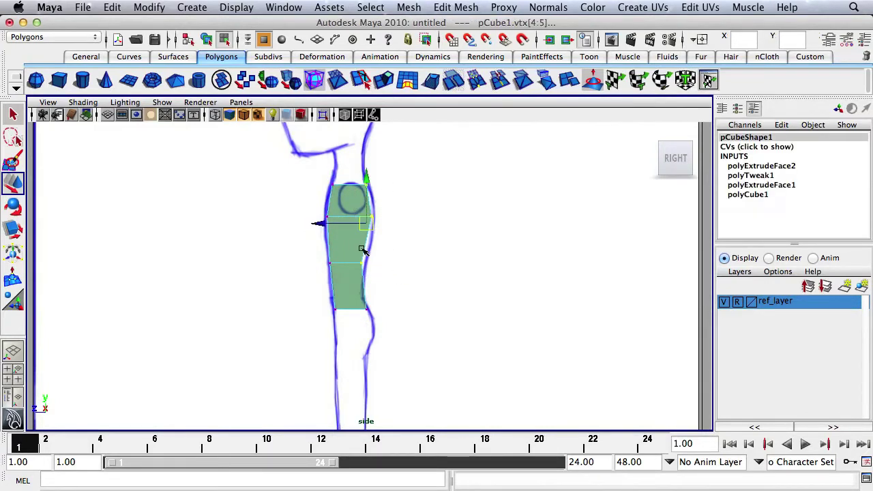
left_click_drag(345, 223, 347, 227)
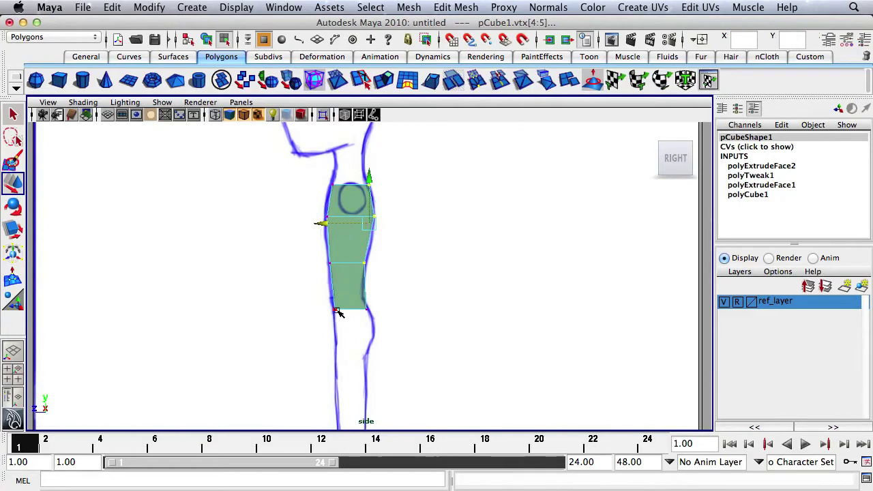
Raise the bottom vertex row of the torso slightly along Y in the side view.
left_click_drag(321, 293, 407, 334)
mouse_move(352, 277)
left_mouse_down()
mouse_move(350, 253)
mouse_move(350, 270)
left_mouse_up()
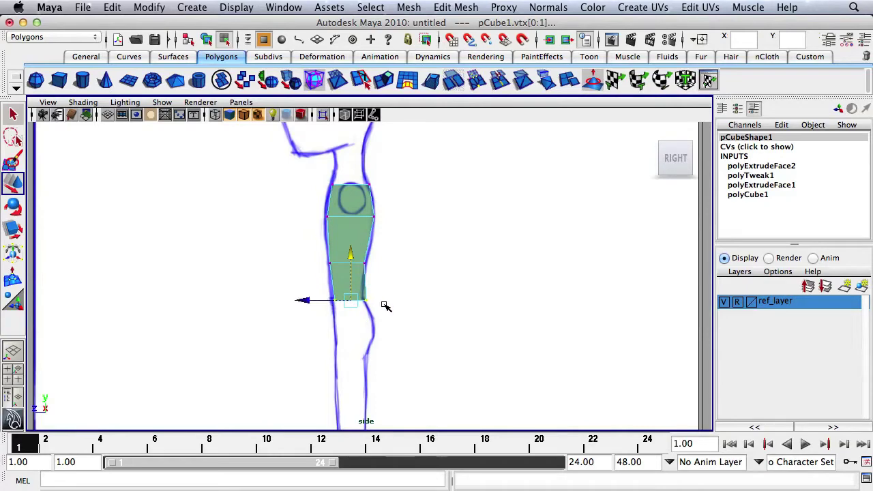
left_click_drag(357, 315, 356, 297)
left_click(409, 264)
Select the torso as an object in the front view, with ref_layer hidden and the grid shown.
key("space")
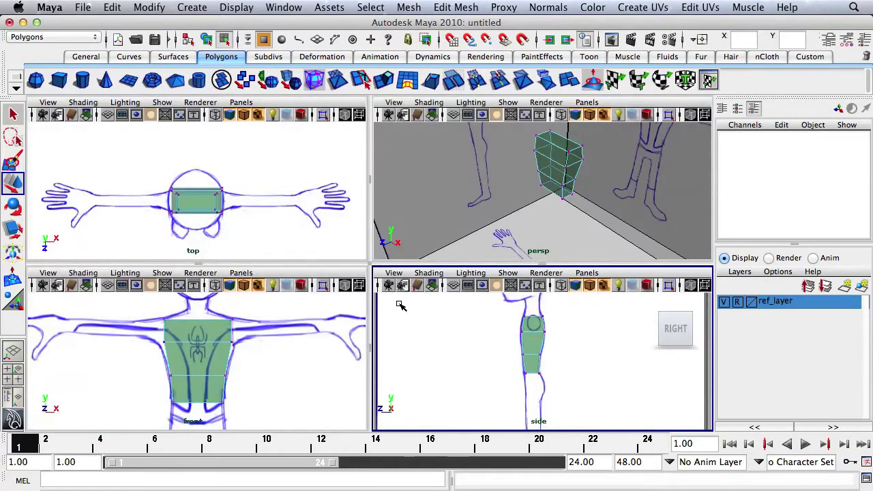
key("space")
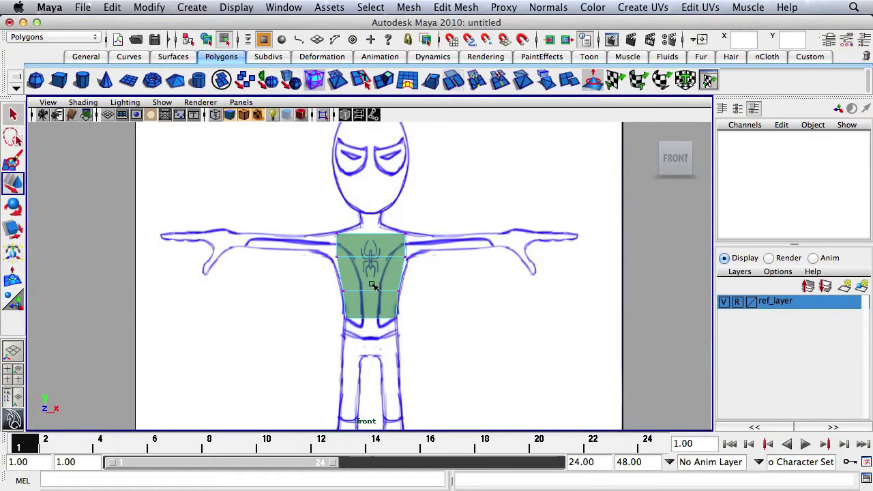
right_click_drag(372, 258, 409, 204)
left_click(371, 259)
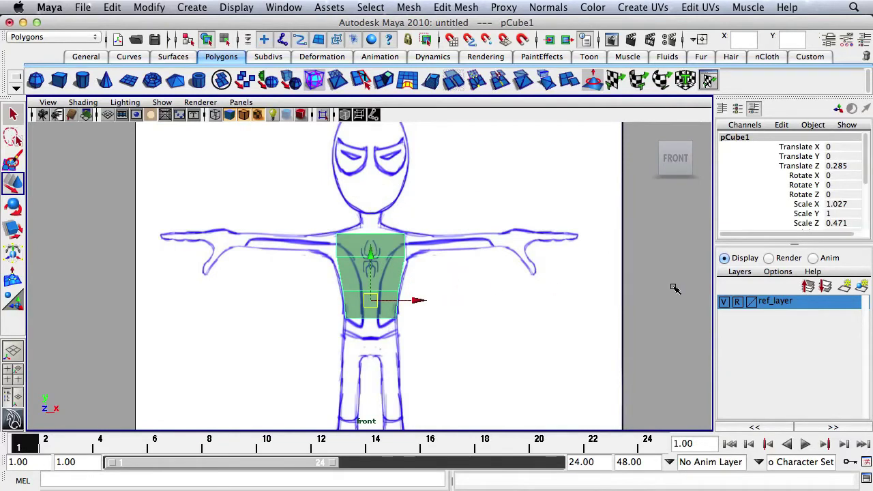
left_click(726, 302)
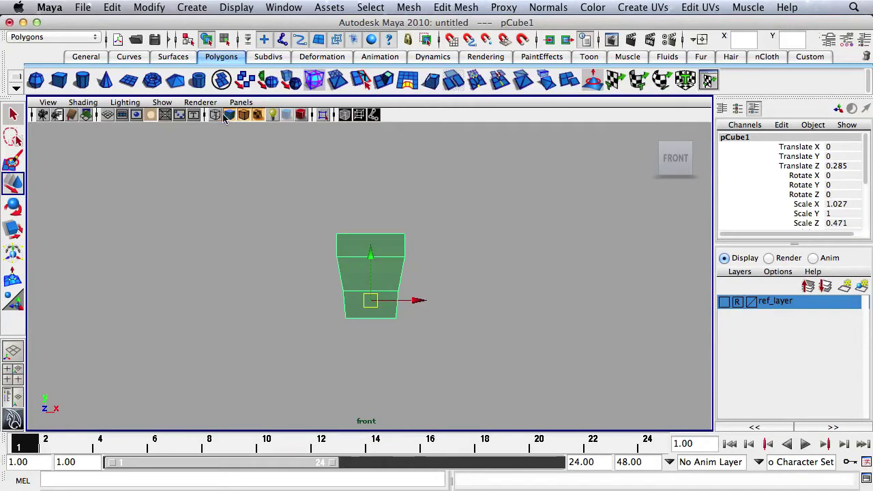
left_click(110, 115)
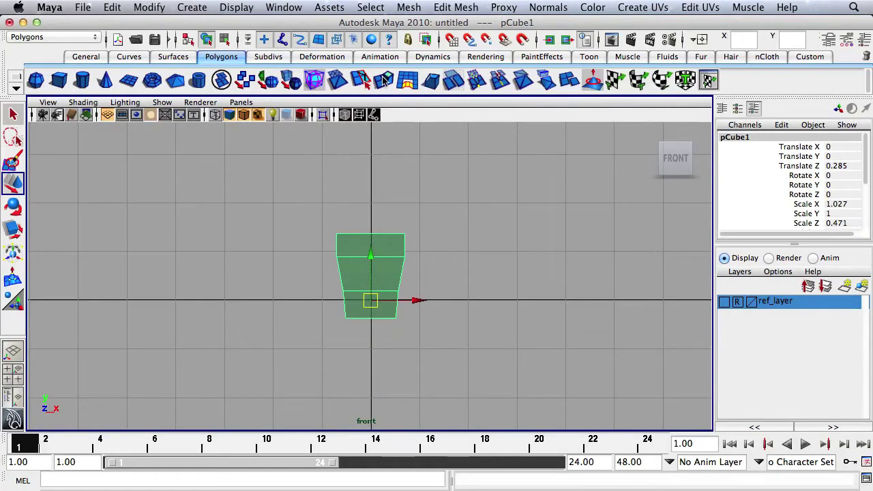
key("f")
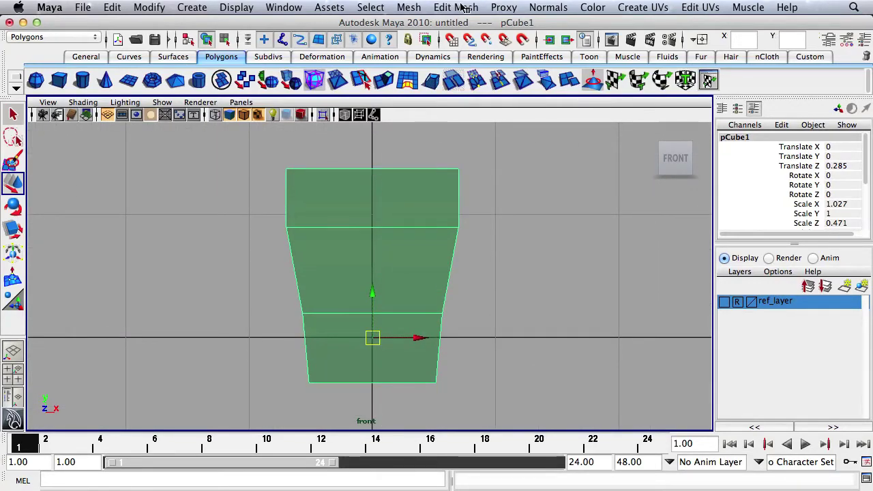
Insert a vertical edge loop down the middle of the torso with the Insert Edge Loop Tool.
left_click(462, 8)
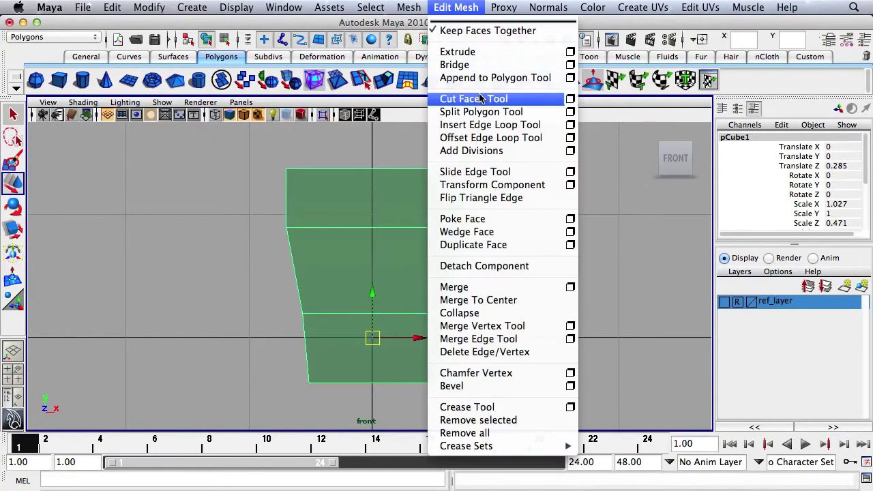
left_click(480, 129)
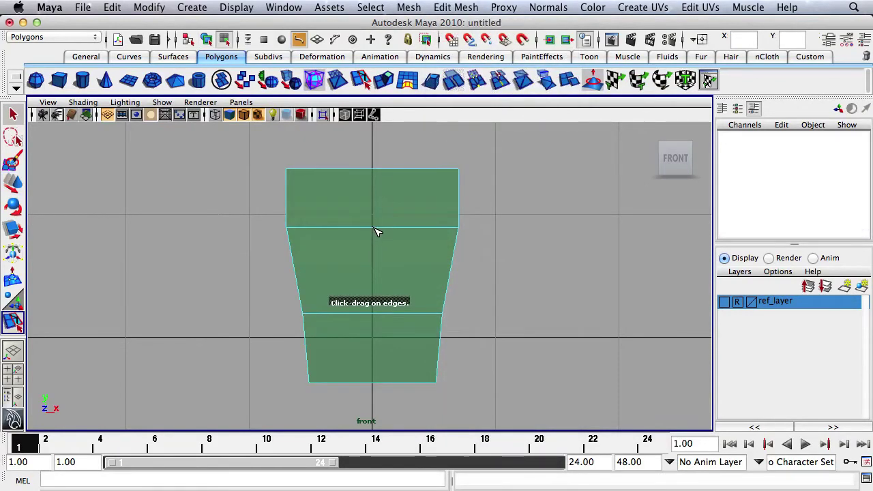
left_click_drag(375, 232, 375, 234)
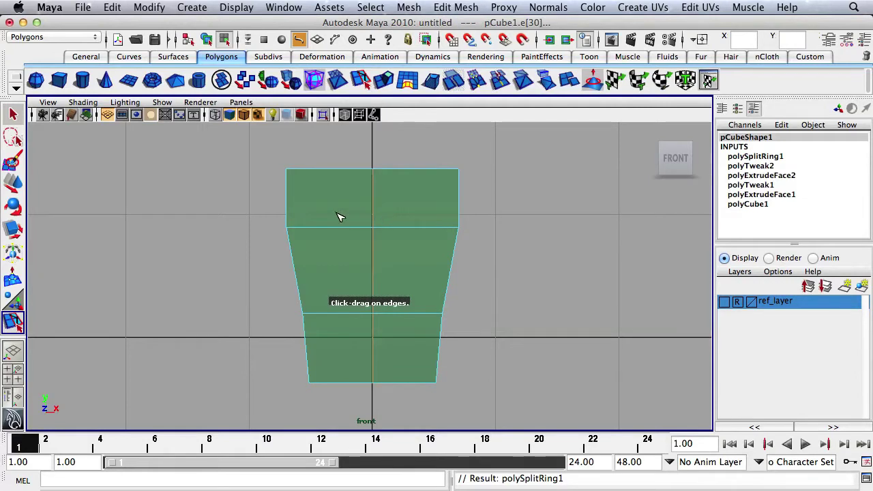
Snap the vertices of the new centre loop to the grid's centre line along X and return to object mode.
right_click_drag(339, 217, 315, 202, "alt")
key("q")
left_click_drag(351, 133, 391, 420)
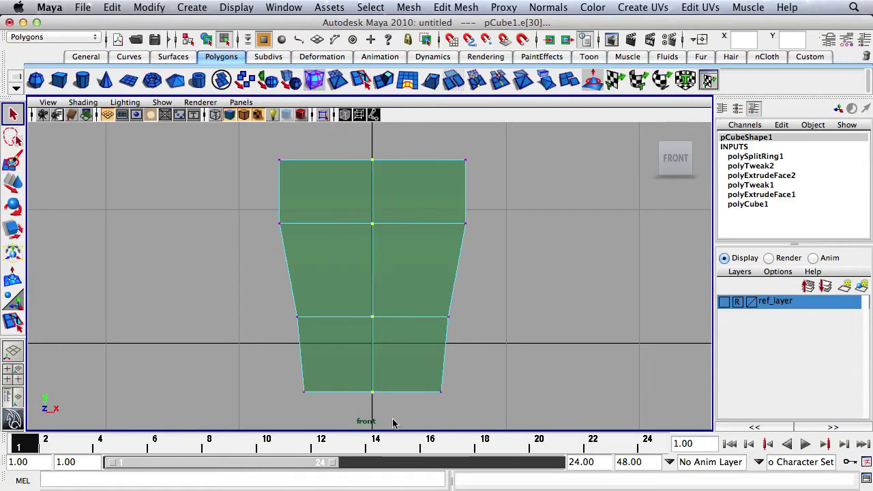
key("x")
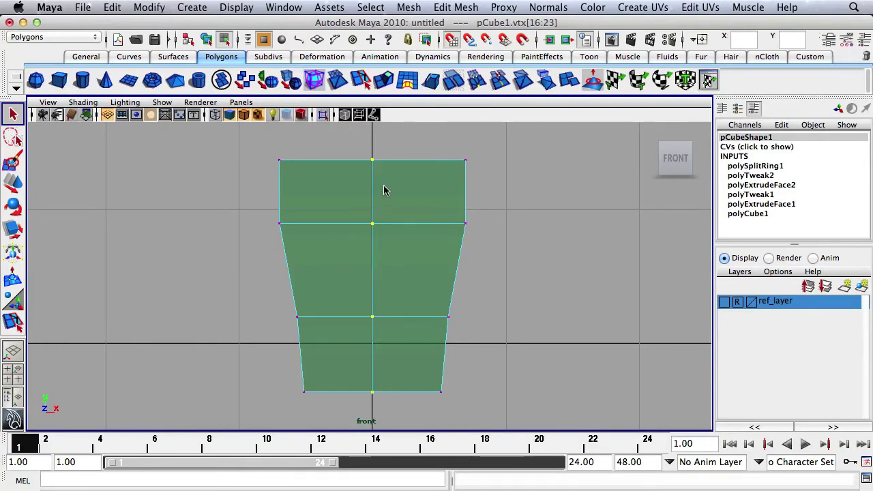
key("w")
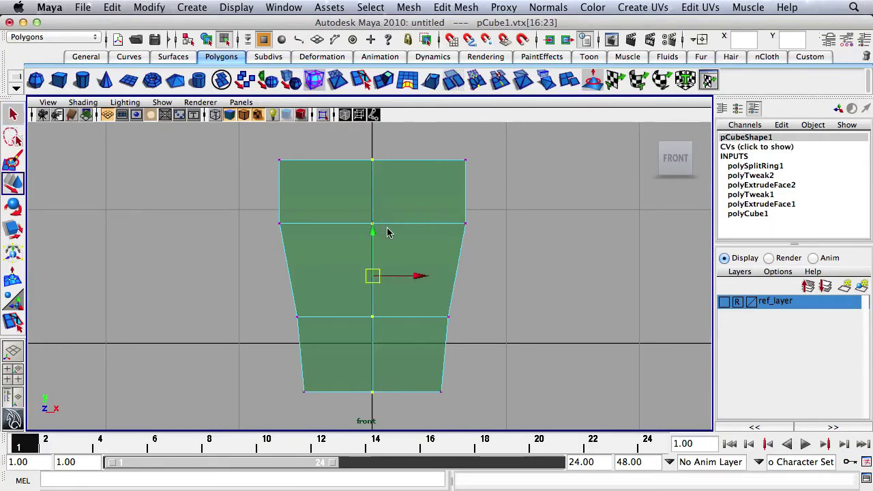
key("x")
left_click_drag(420, 278, 416, 280)
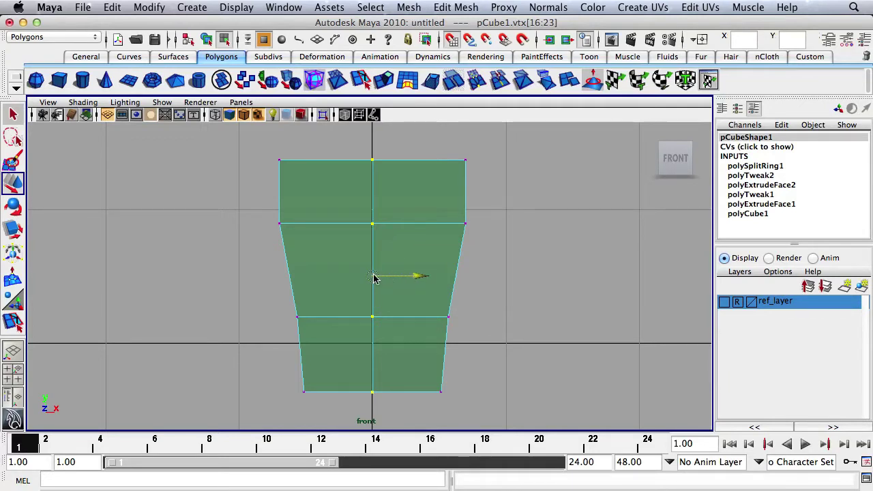
left_click_drag(362, 278, 421, 275)
key("x")
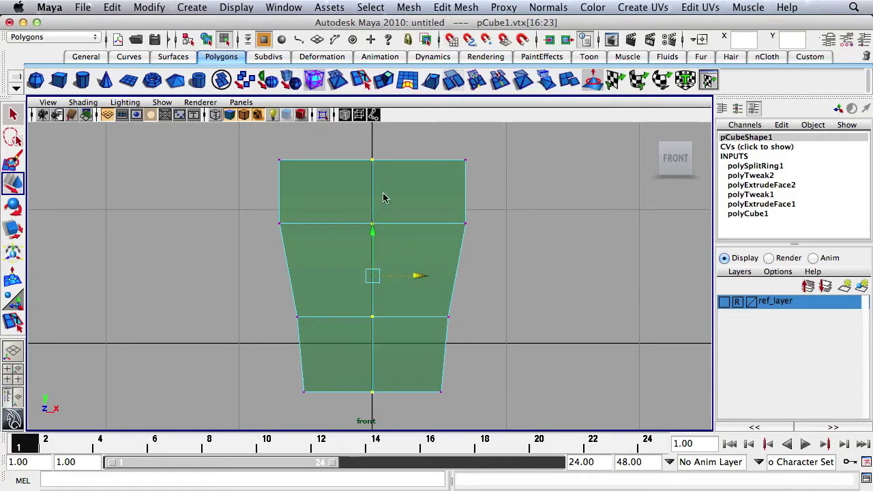
right_click_drag(393, 183, 415, 167)
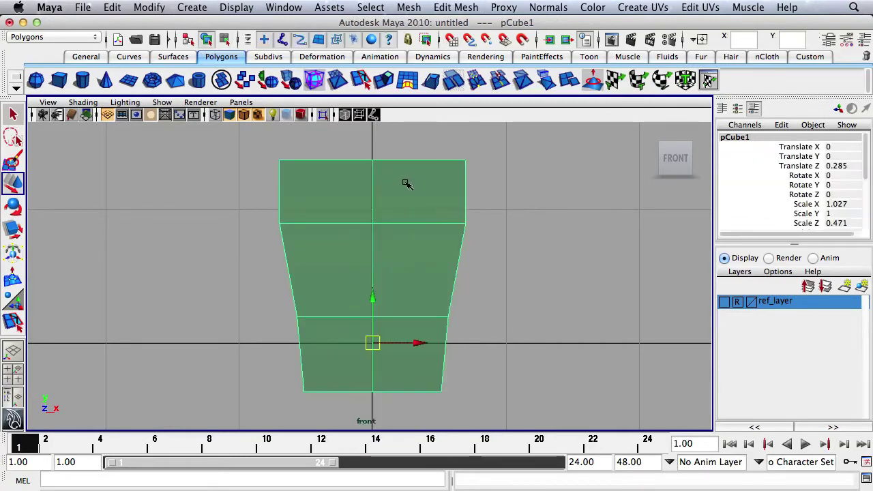
Show ref_layer again and hide the grid in the front view.
key("space")
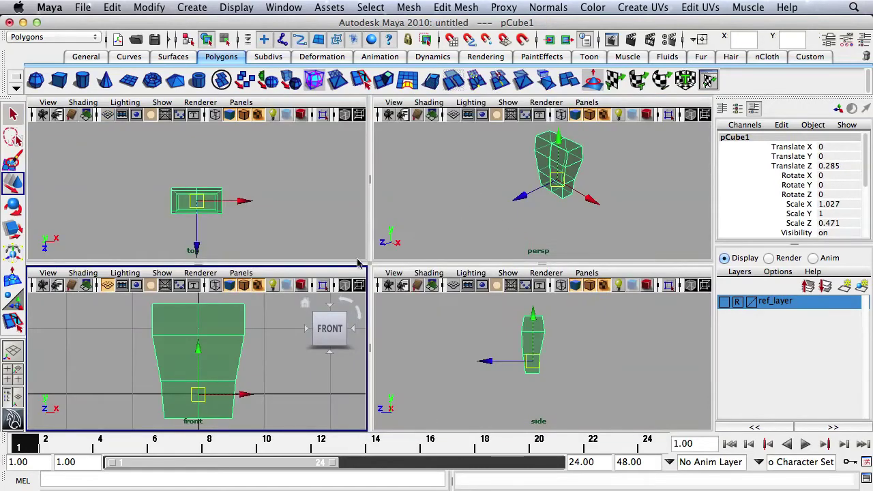
left_click(724, 302)
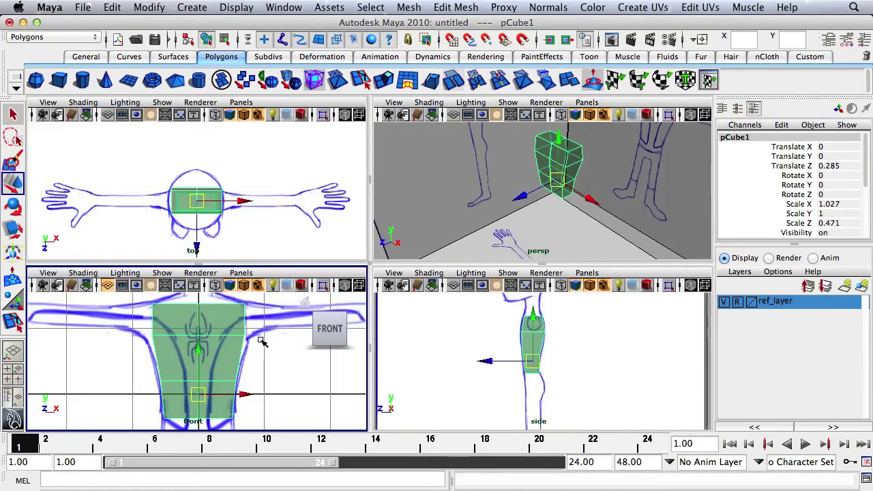
key("space")
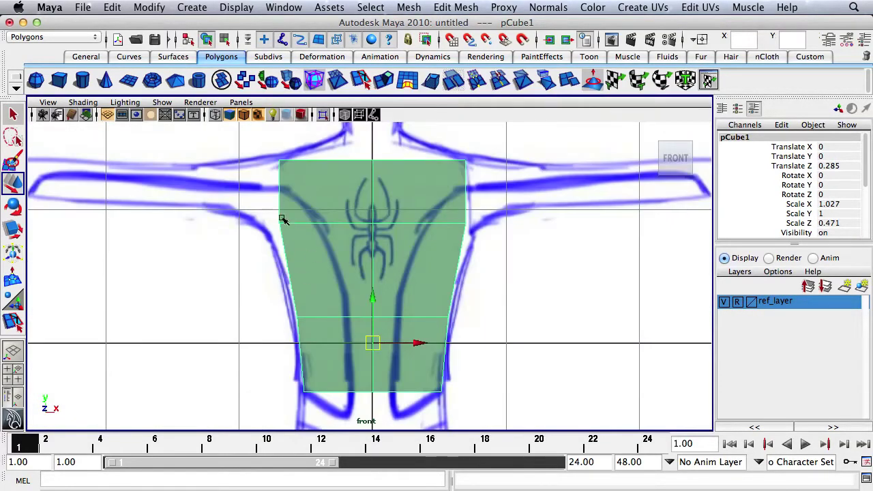
left_click(109, 116)
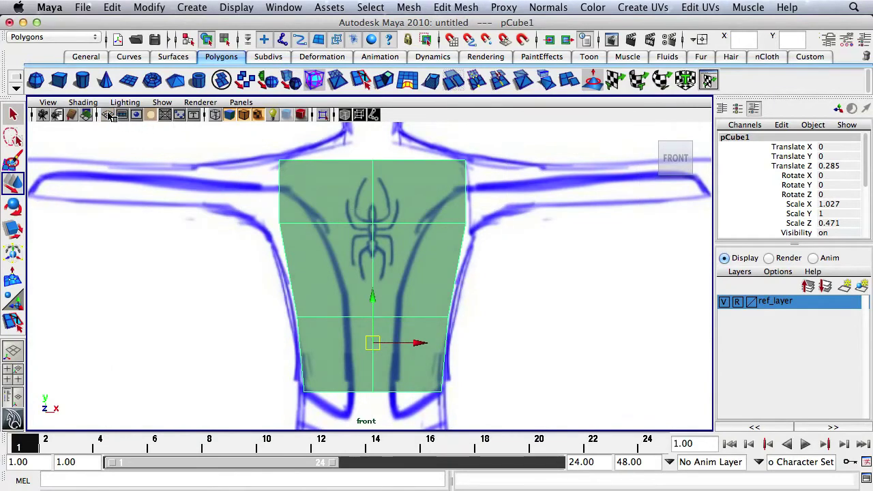
Select the two bottom faces of the torso in the perspective view.
right_click_drag(426, 257, 336, 257, "alt")
key("space")
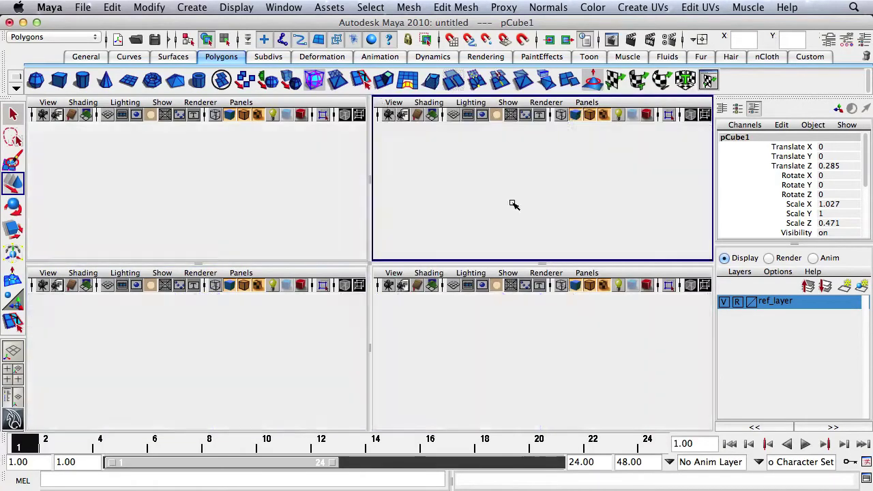
key("space")
left_click_drag(512, 203, 437, 199, "alt")
key("bracketleft")
key("bracketright")
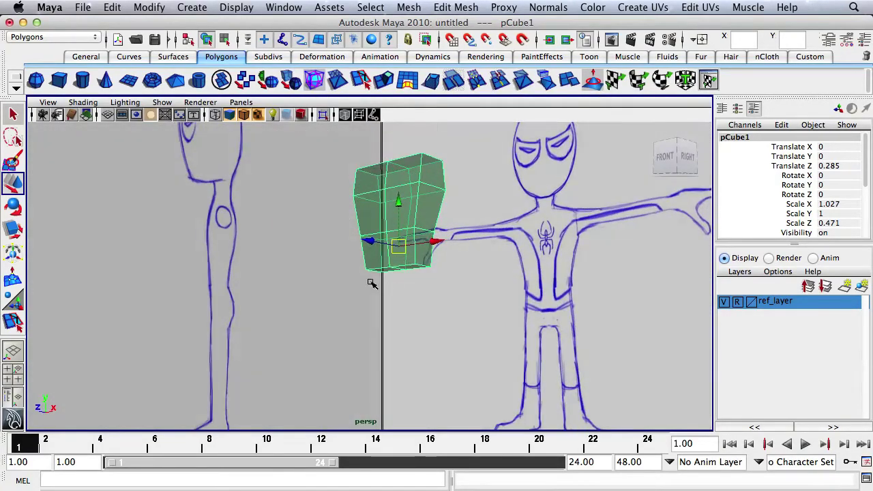
right_click_drag(369, 284, 410, 249, "alt")
left_click(394, 271)
left_click(440, 262, "shift")
Extrude the two bottom faces down to the drawn crotch in the front view and scale them narrower along X.
key("space")
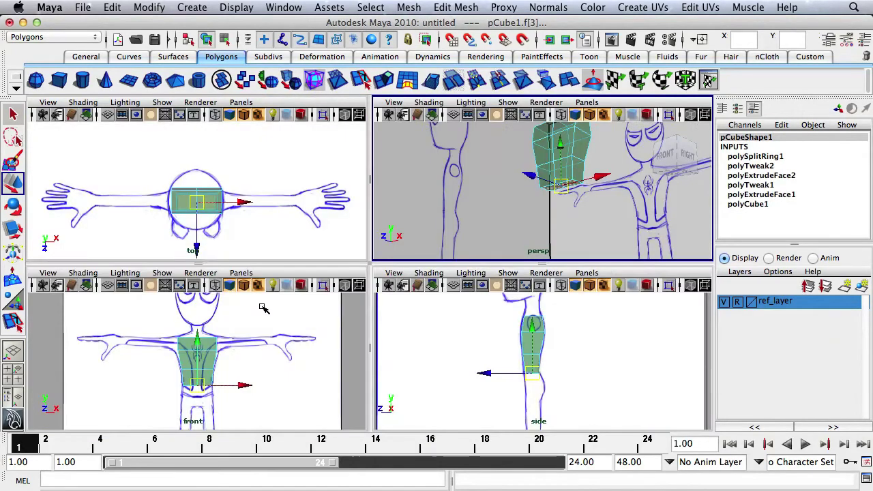
key("space")
left_click(387, 81)
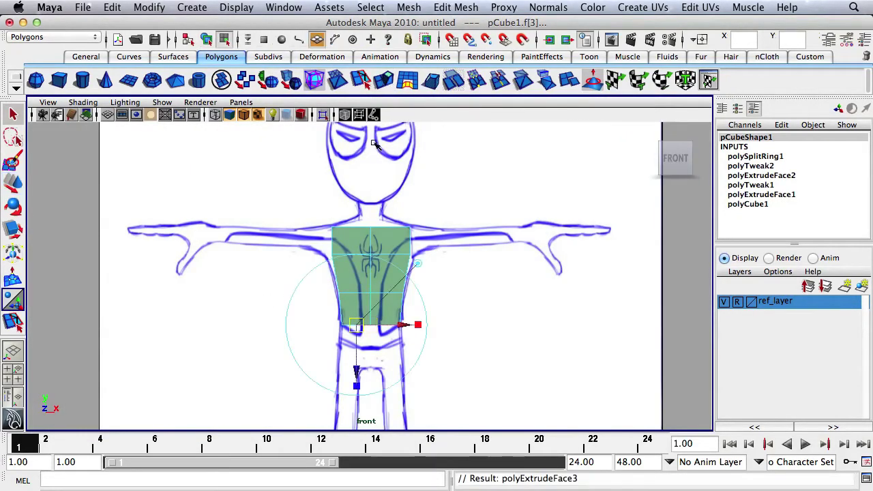
left_click_drag(359, 348, 360, 388)
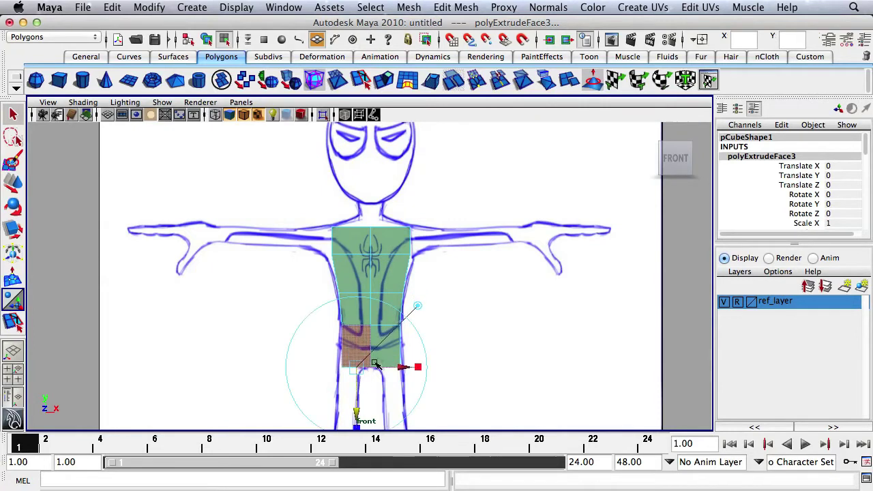
left_click_drag(414, 367, 324, 373)
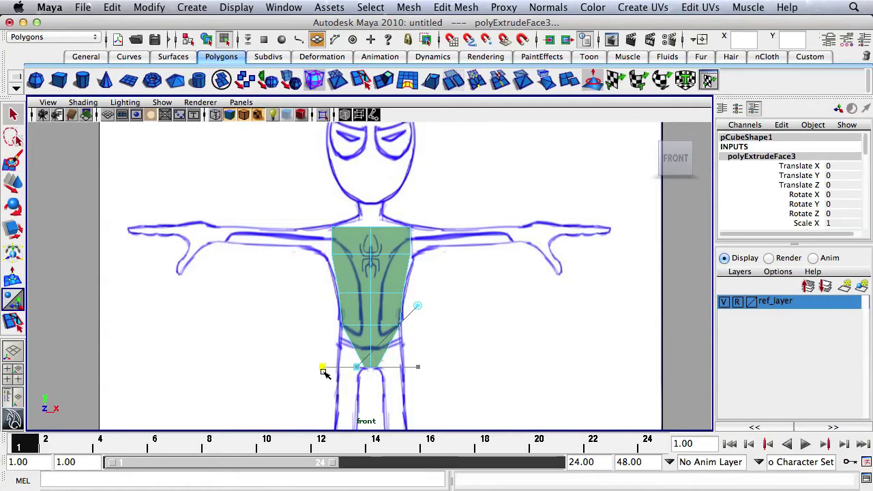
left_click_drag(324, 373, 323, 373)
Compare the extruded pelvis with the drawn hips and crotch in the front and side views.
right_click_drag(296, 317, 501, 331, "alt")
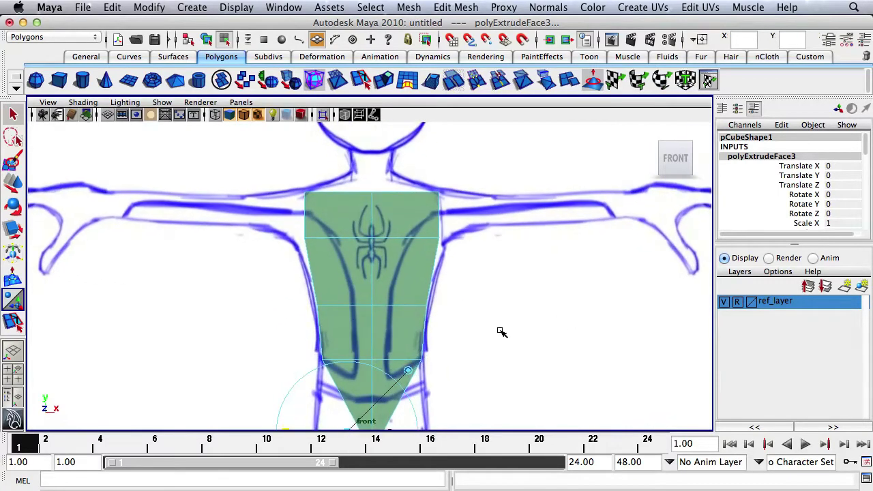
middle_click_drag(500, 331, 491, 203, "alt")
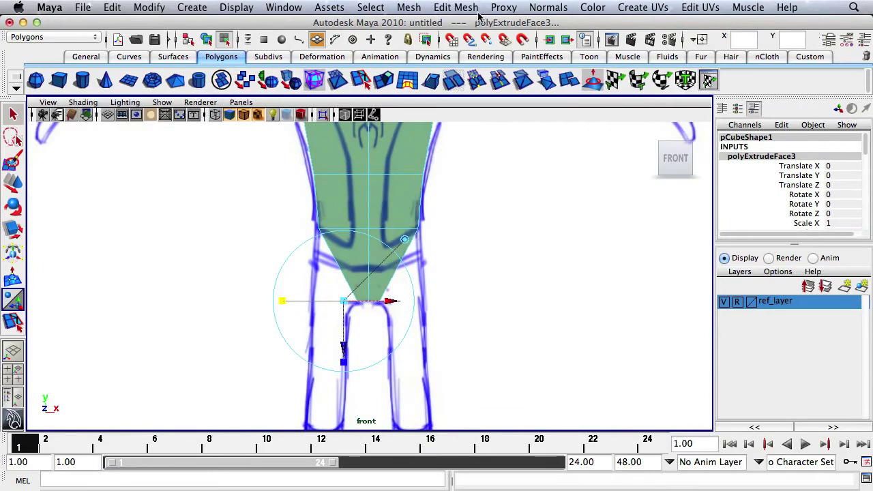
key("space")
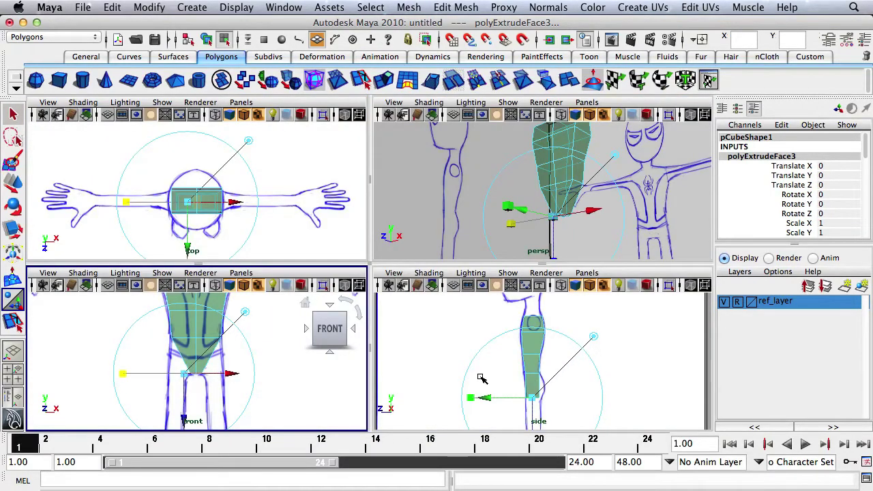
right_click_drag(480, 377, 566, 389, "alt")
middle_click_drag(565, 390, 537, 355, "alt")
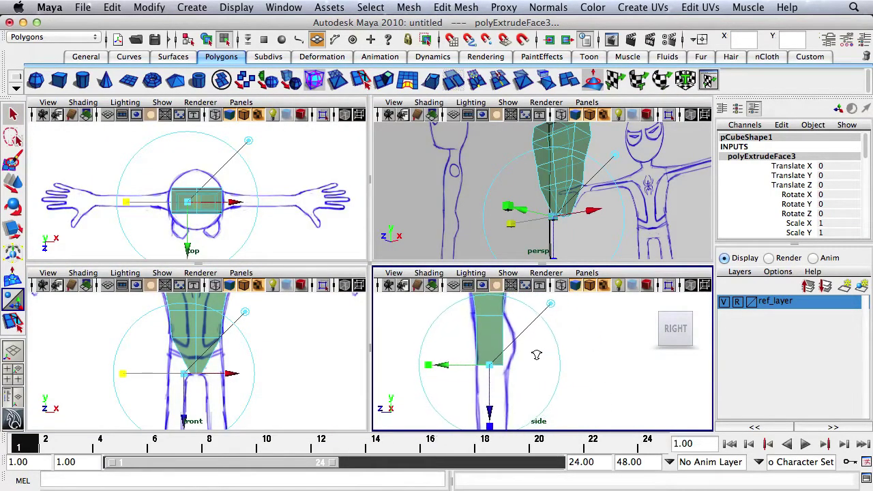
key("space")
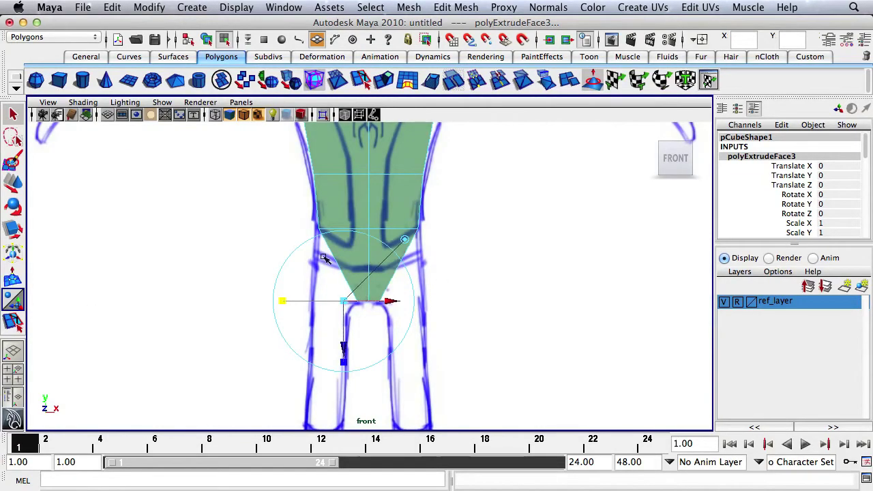
Insert an edge loop across the pelvis and scale it wider along X to match the drawn hips in the front view.
left_click(455, 7)
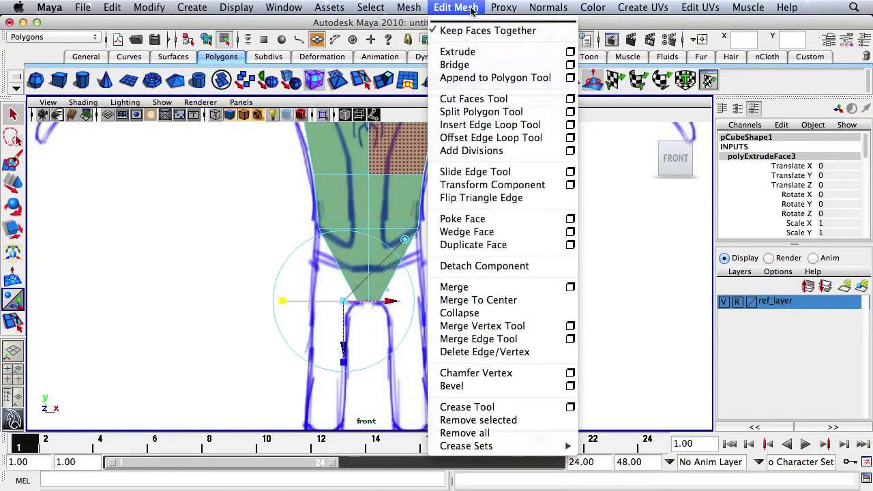
left_click(481, 125)
left_click_drag(401, 270, 403, 268)
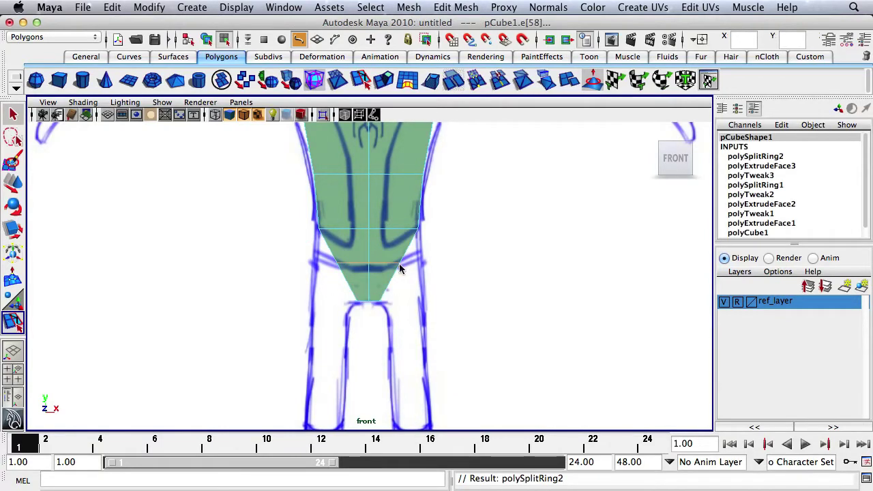
key("w")
key("r")
left_click_drag(429, 264, 466, 268)
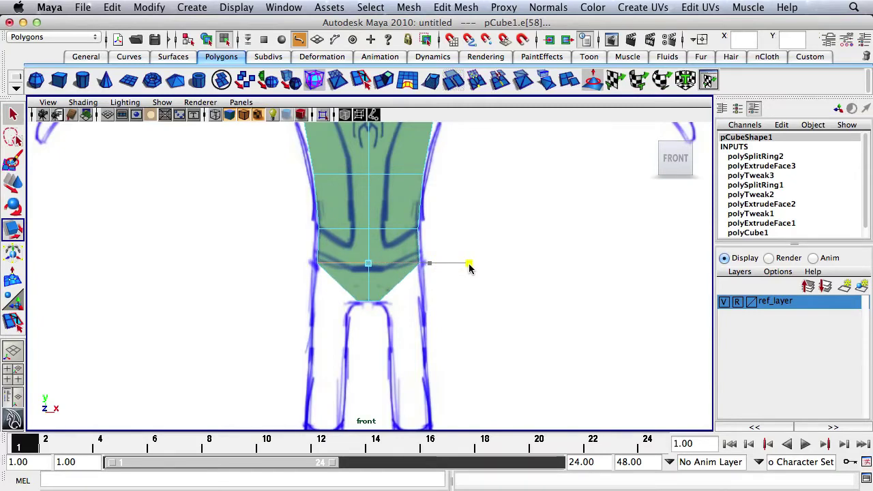
left_click_drag(469, 268, 469, 269)
Compare the widened pelvis with the reference drawings in the perspective and side views.
key("space")
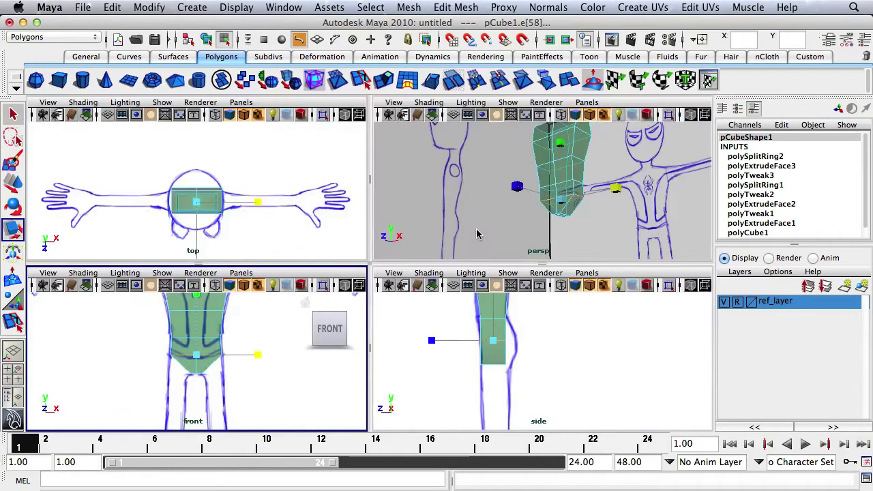
key("space")
left_click_drag(579, 209, 470, 322, "alt")
key("space")
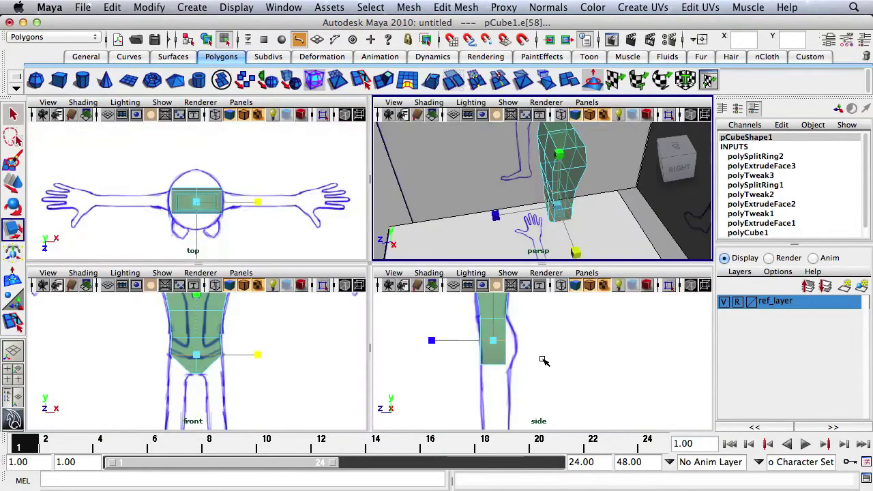
key("space")
right_click_drag(516, 308, 394, 284, "alt")
middle_click_drag(393, 285, 452, 296, "alt")
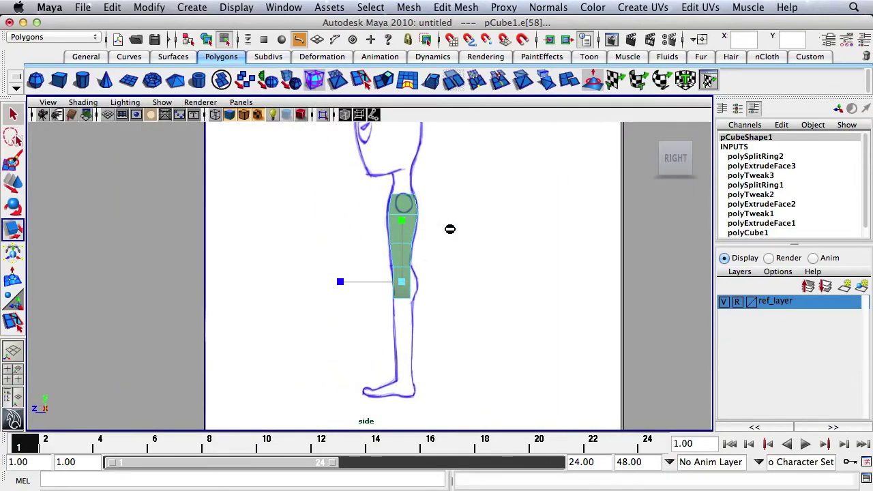
key("space")
key("space")
left_click_drag(432, 226, 421, 257, "alt")
key("space")
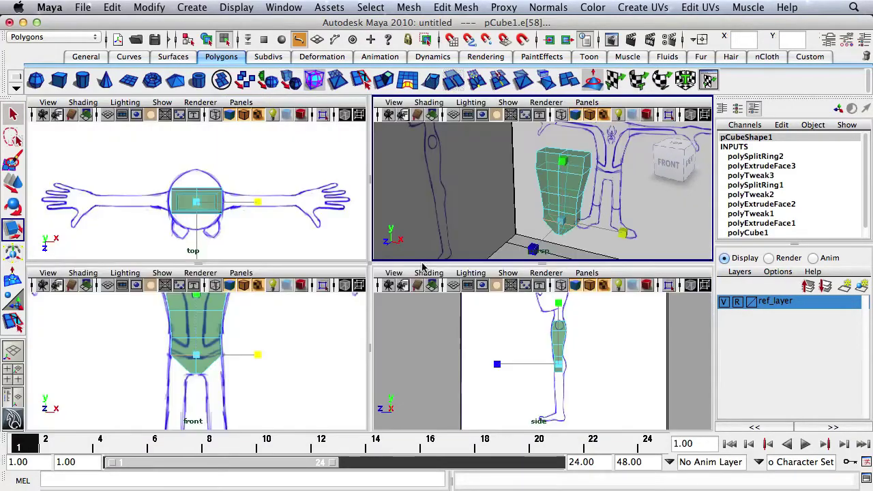
Select the top corner vertices of the torso in the front view and scale them closer together along X.
key("space")
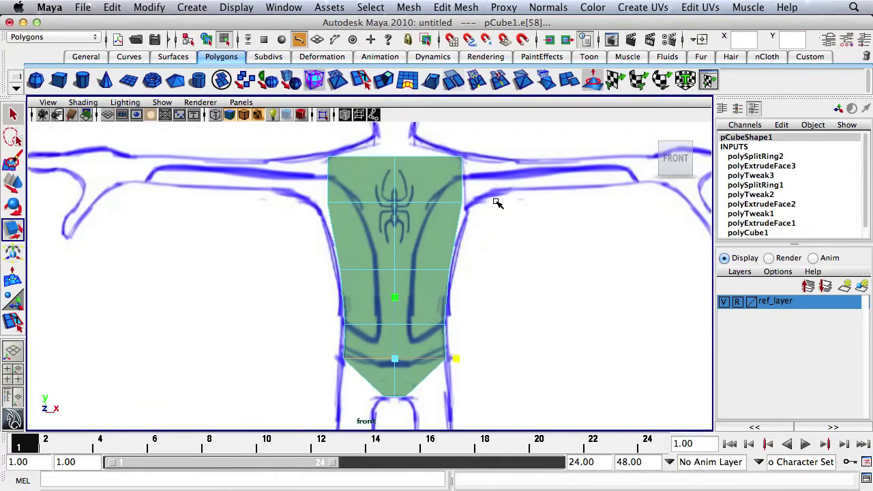
right_click_drag(450, 161, 439, 142)
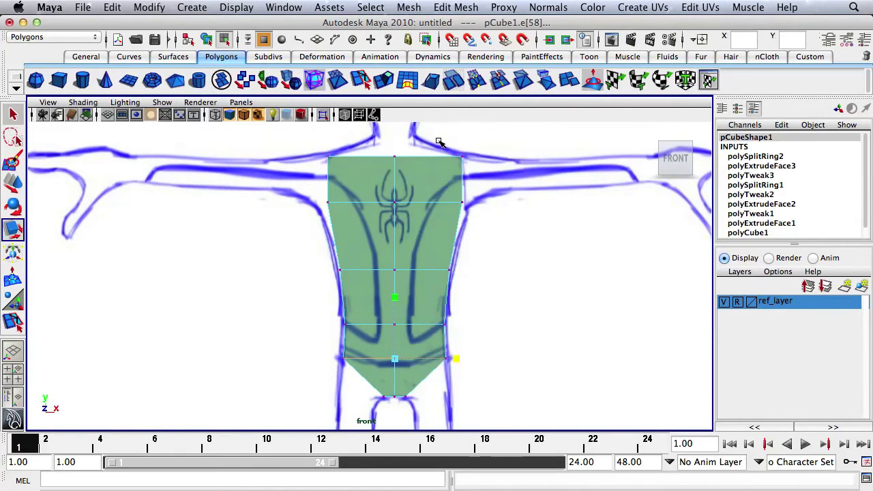
left_click_drag(487, 180, 487, 180)
left_click_drag(320, 145, 341, 171, "shift")
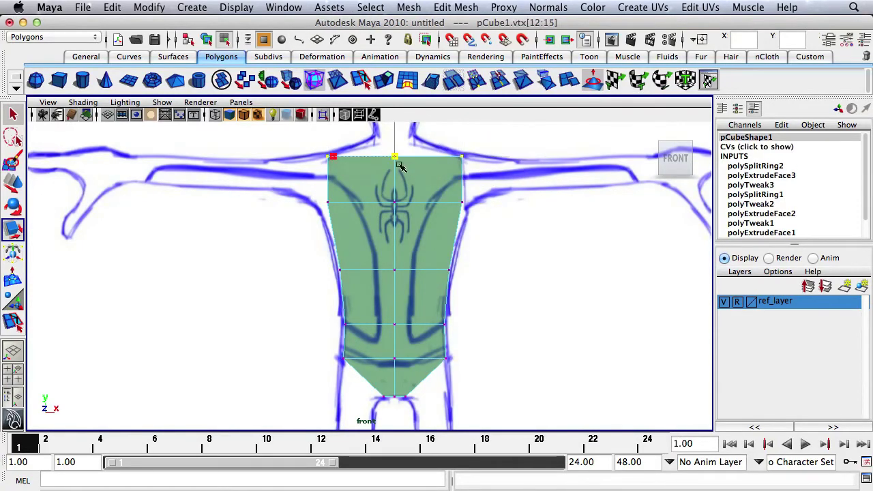
middle_click_drag(341, 159, 350, 165)
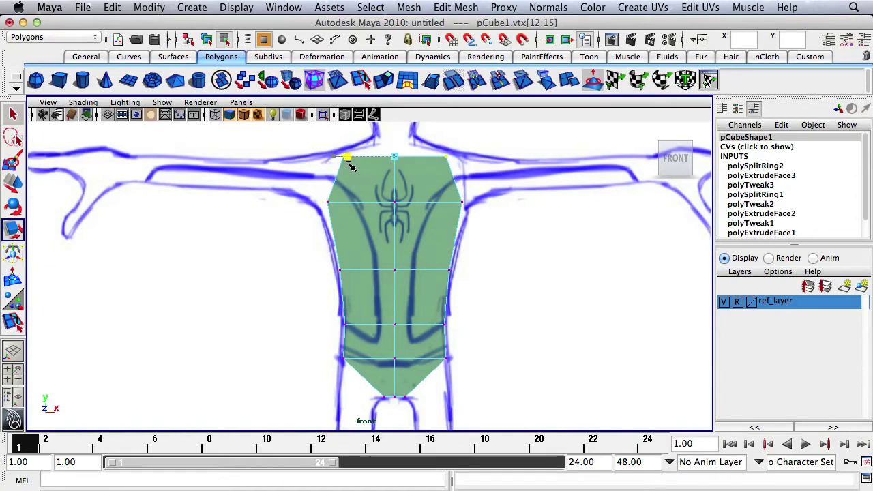
Select the two top faces of the torso in the perspective view.
key("space")
key("space")
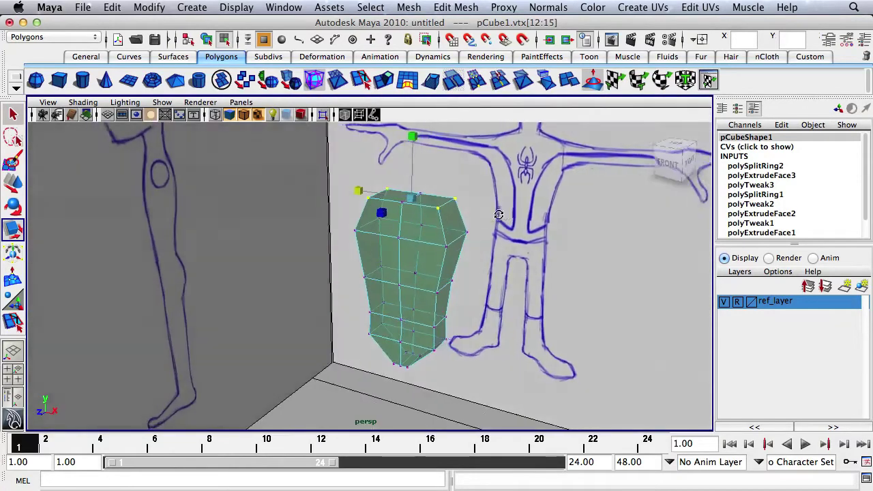
left_click_drag(355, 205, 431, 240, "alt")
right_click(401, 222)
left_click_drag(438, 240, 456, 245, "alt")
key("q")
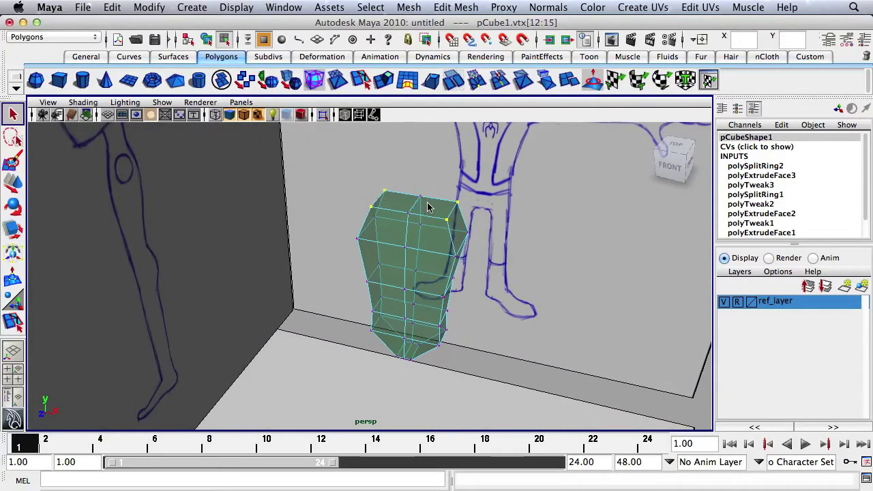
right_click_drag(430, 208, 425, 230)
left_click(417, 205)
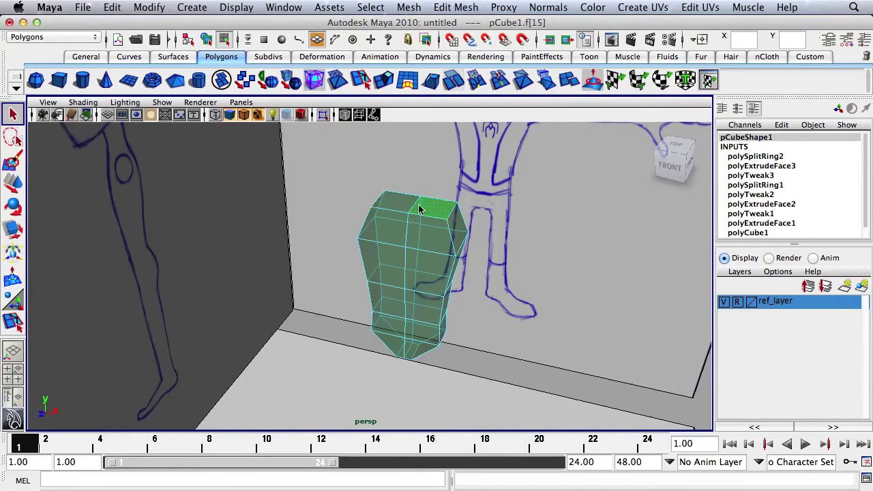
left_click(394, 204, "shift")
Extrude the two top faces up to the base of the drawn neck and scale them narrower along X in the front view.
key("space")
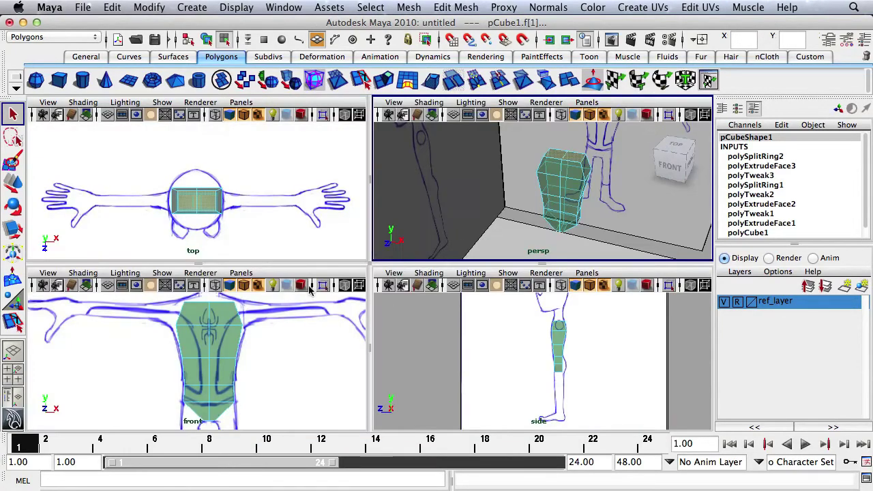
key("space")
left_click(386, 79)
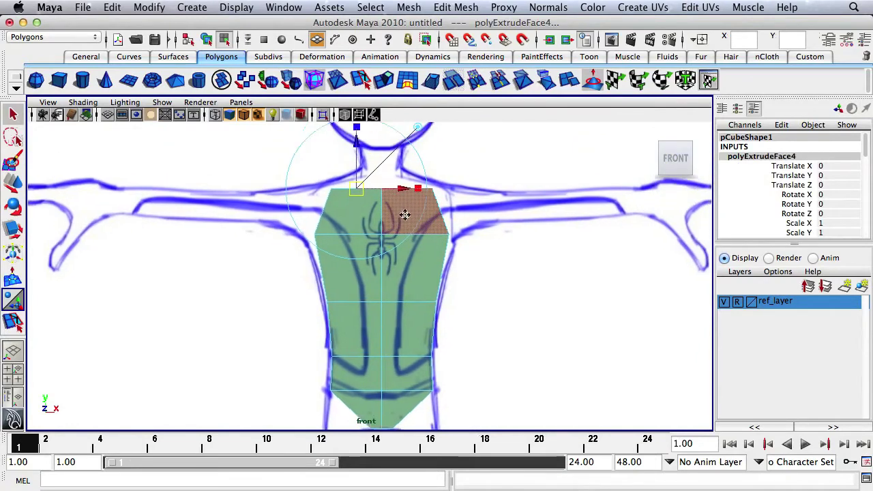
scroll(405, 215, "up", 2)
left_click(331, 197)
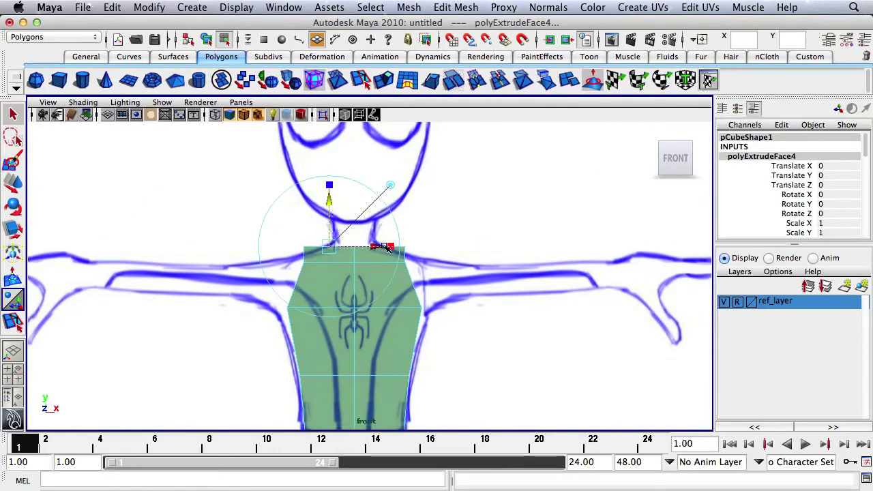
left_click_drag(387, 247, 348, 269)
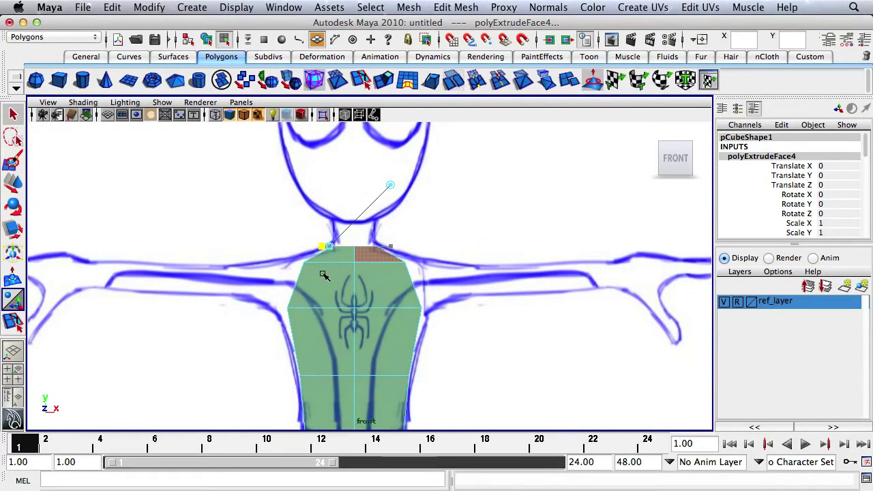
left_click_drag(324, 275, 349, 240)
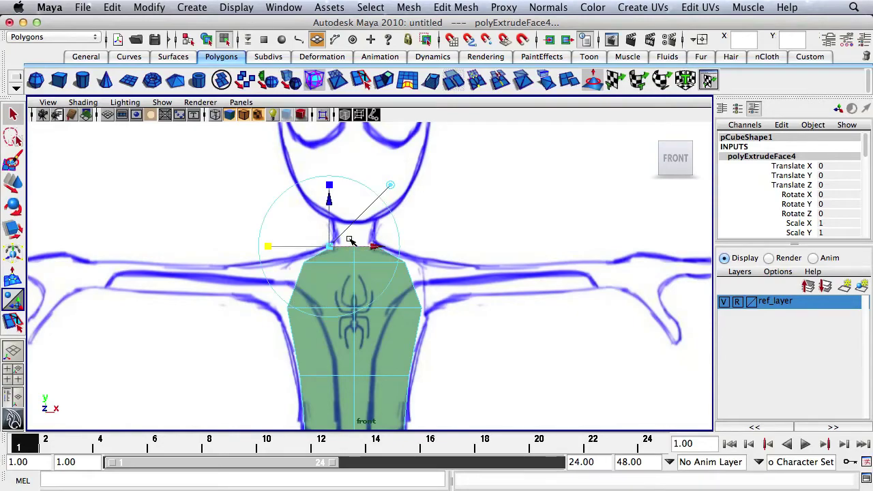
Scale the extruded top faces narrower in depth to match the drawn neck base in the side view.
key("space")
key("space")
mouse_move(409, 259)
left_mouse_down("alt")
mouse_move(469, 269)
mouse_move(320, 262)
mouse_move(303, 206)
mouse_move(375, 225)
mouse_move(523, 216)
mouse_move(447, 244)
left_mouse_up("alt")
key("space")
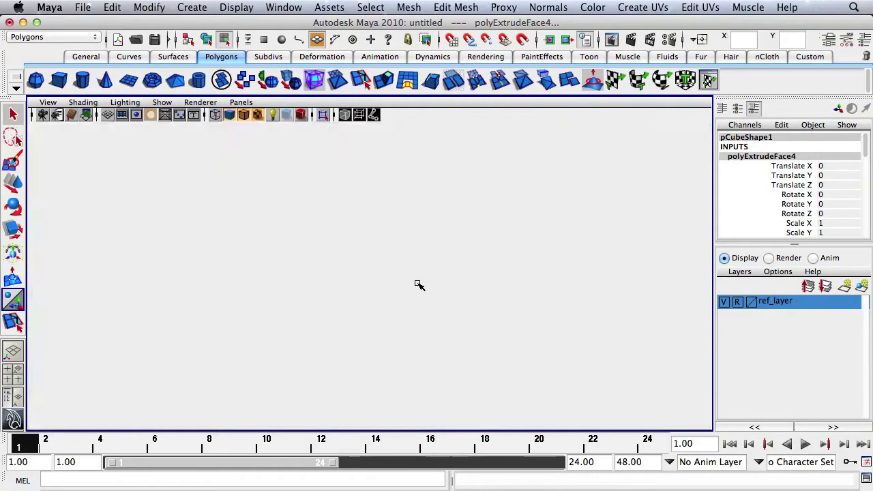
key("space")
scroll(508, 352, "up", 8)
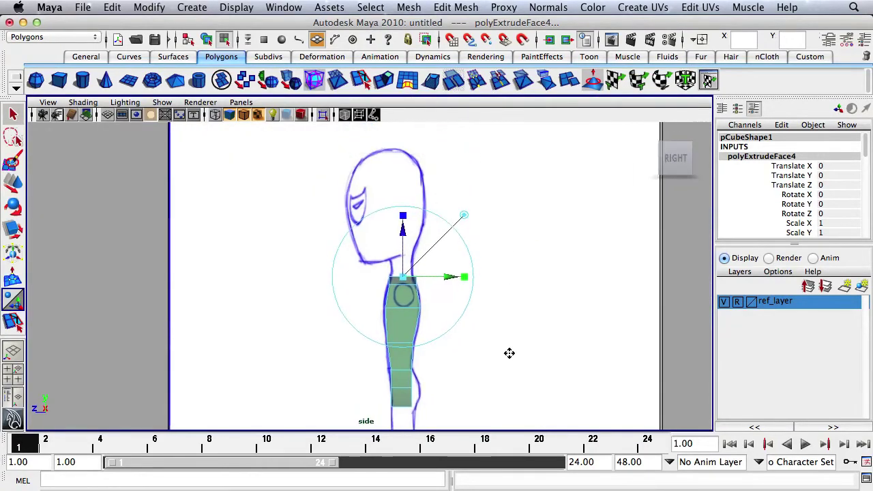
left_click(475, 244)
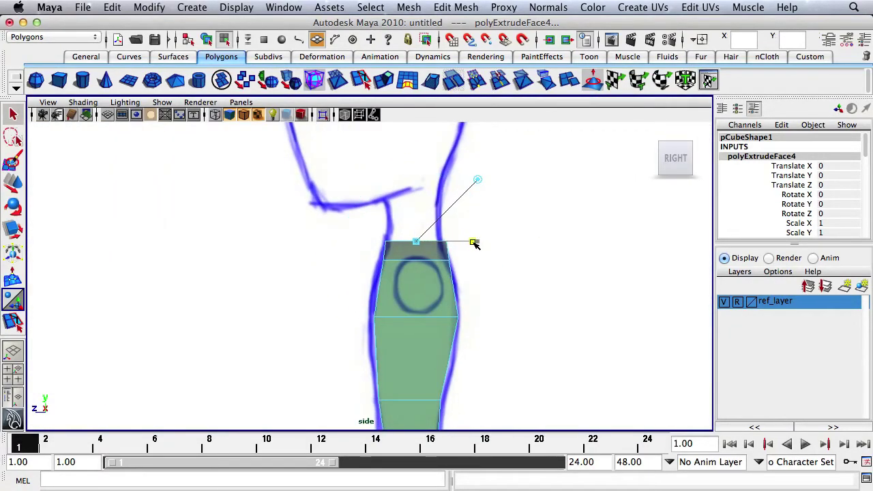
Extrude the top faces again and raise them to the drawn chin to form the neck.
key("space")
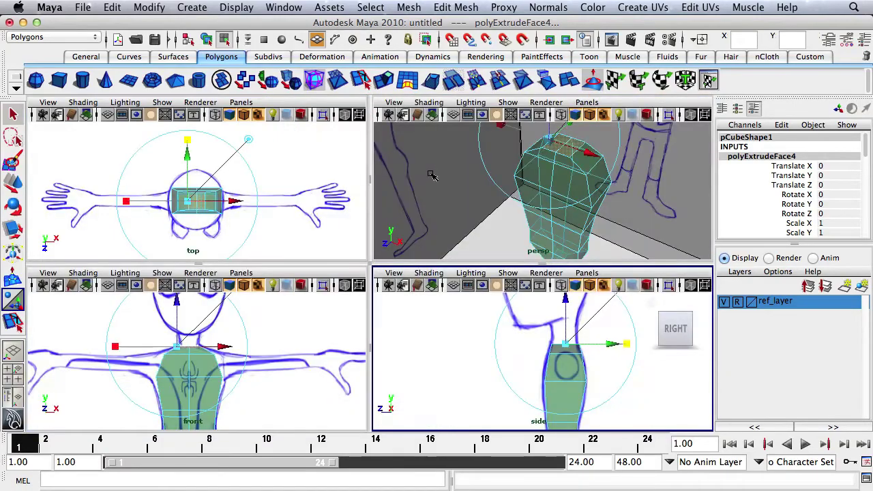
key("space")
left_click_drag(539, 314, 443, 259, "alt")
key("space")
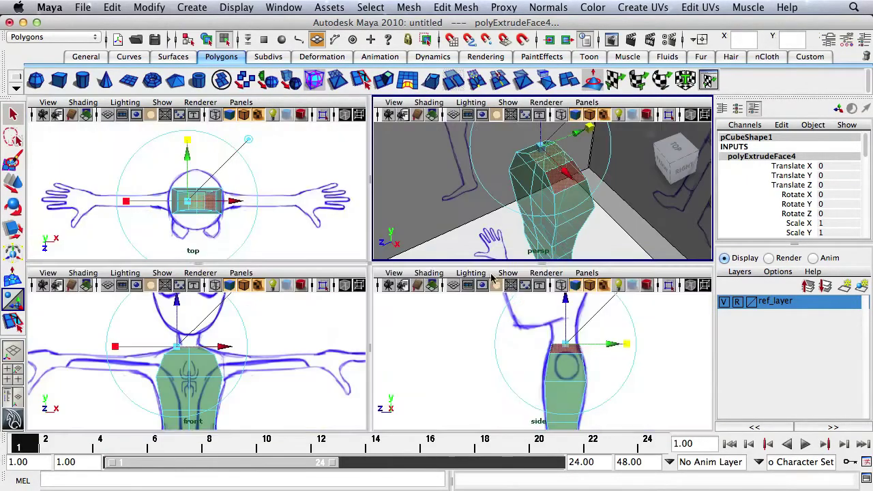
left_click(386, 79)
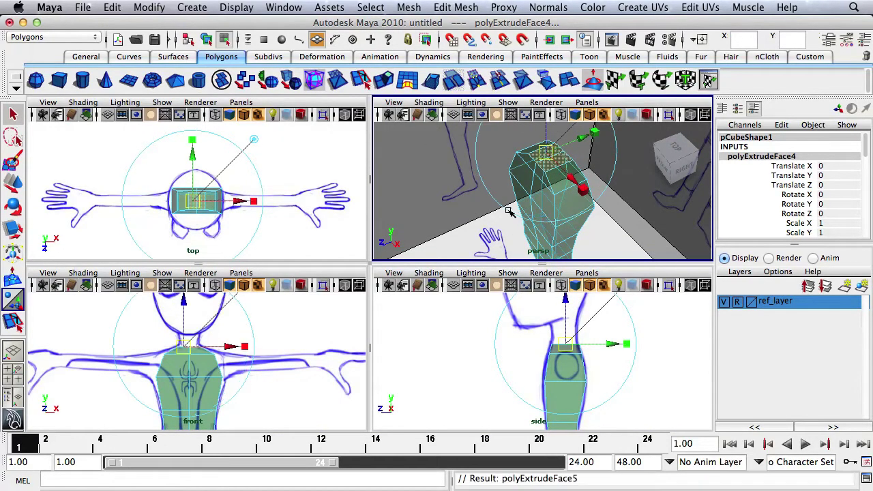
left_click(567, 317)
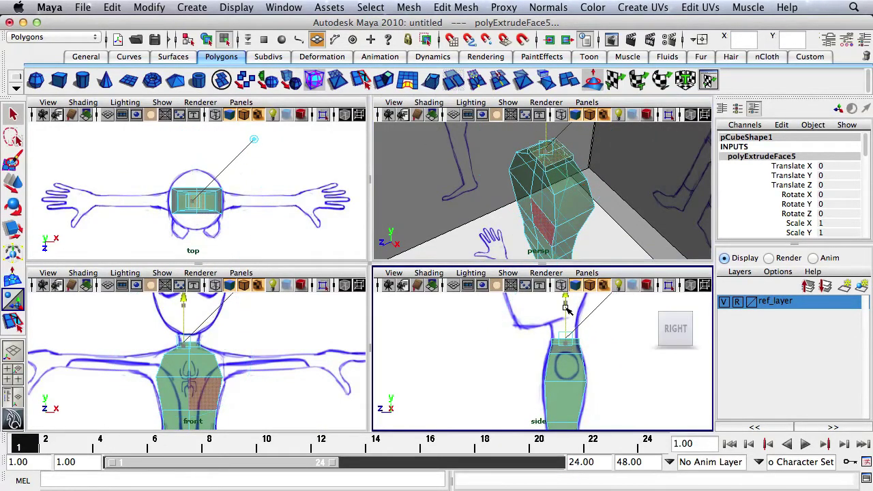
left_click_drag(567, 317, 563, 294)
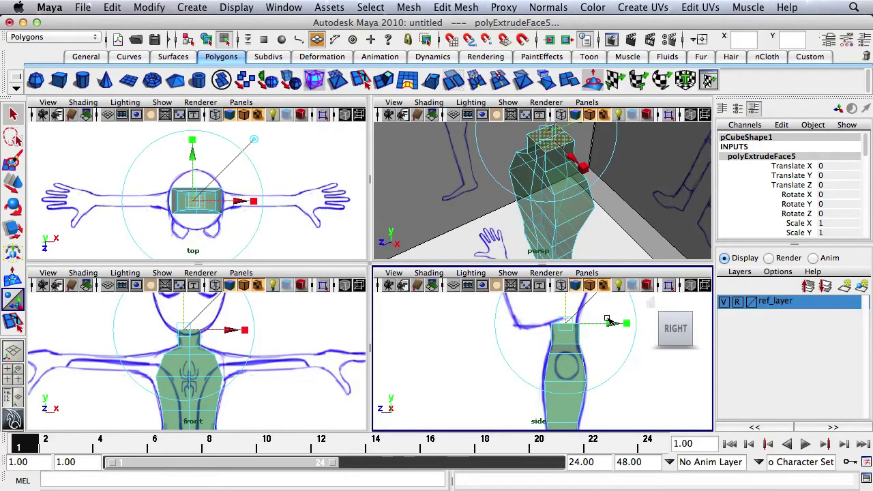
Extrude the top of the neck up to the top of the drawn head and check the height in the front view.
left_click(407, 81)
key("space")
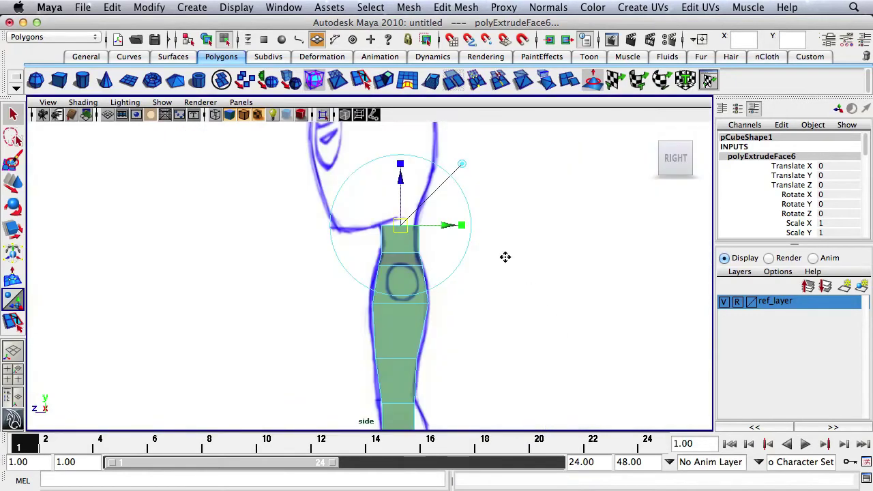
left_click_drag(419, 260, 426, 81)
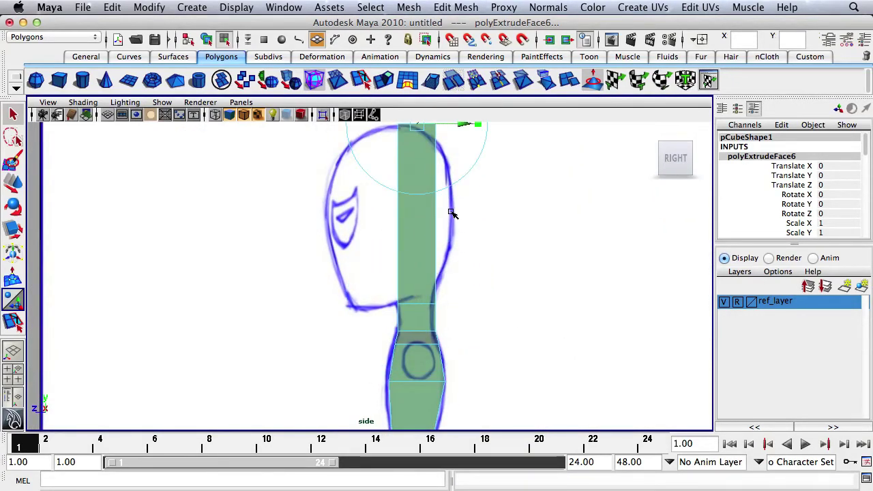
key("space")
scroll(269, 343, "down", 3)
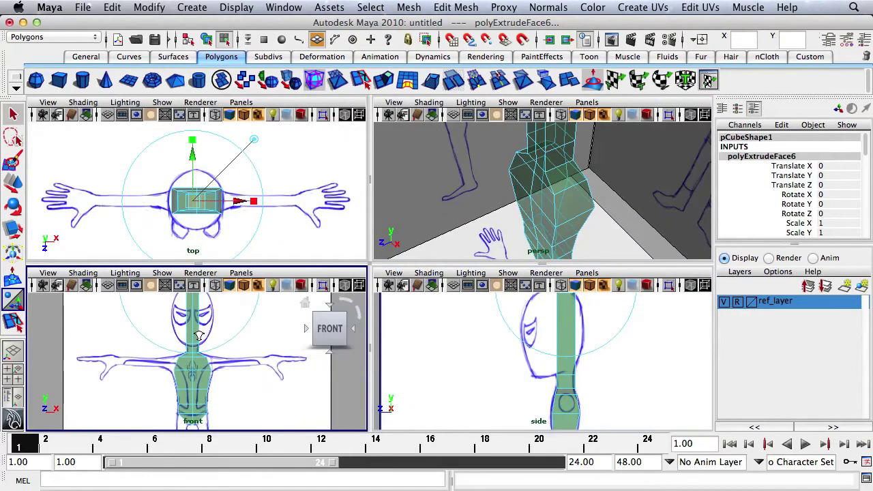
middle_click_drag(220, 331, 259, 365, "alt")
mouse_move(310, 344)
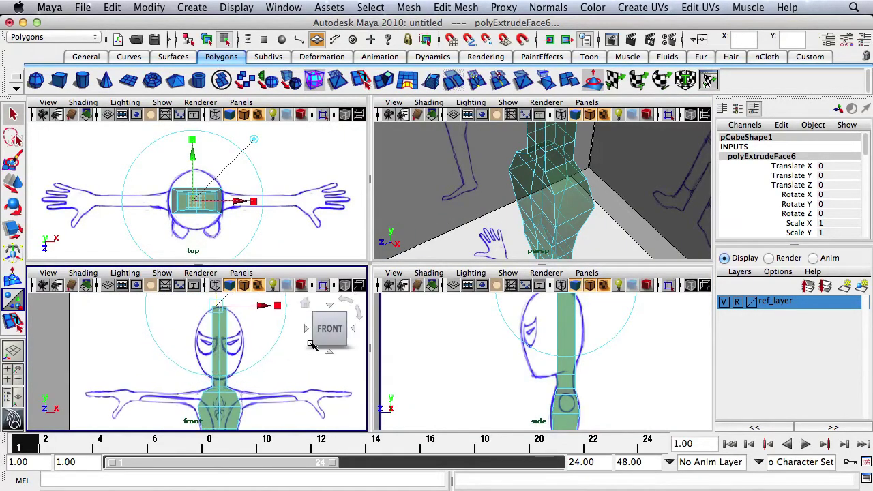
Select the front faces of the head column and extrude them forward to the front of the drawn face.
mouse_move(581, 213)
left_mouse_down("alt")
mouse_move(604, 242)
mouse_move(458, 241)
mouse_move(408, 254)
mouse_move(405, 238)
mouse_move(530, 243)
mouse_move(452, 240)
left_mouse_up("alt")
left_click(591, 236)
key("space")
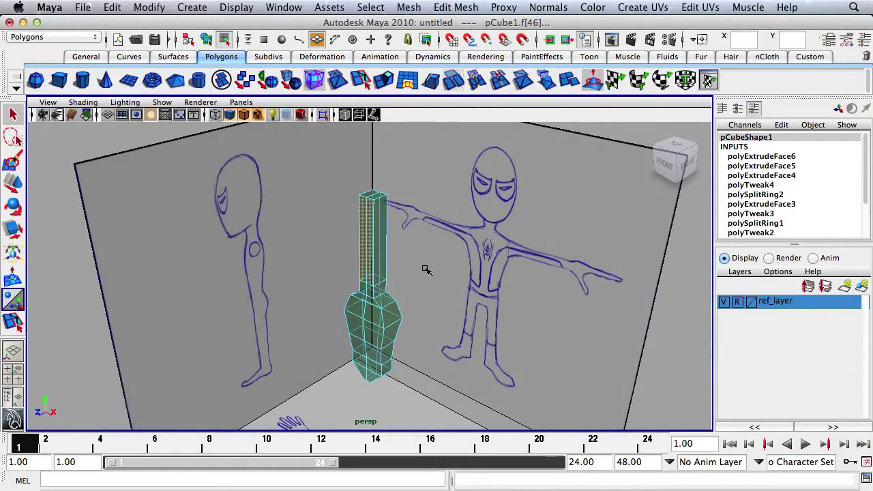
scroll(403, 250, "up", 4)
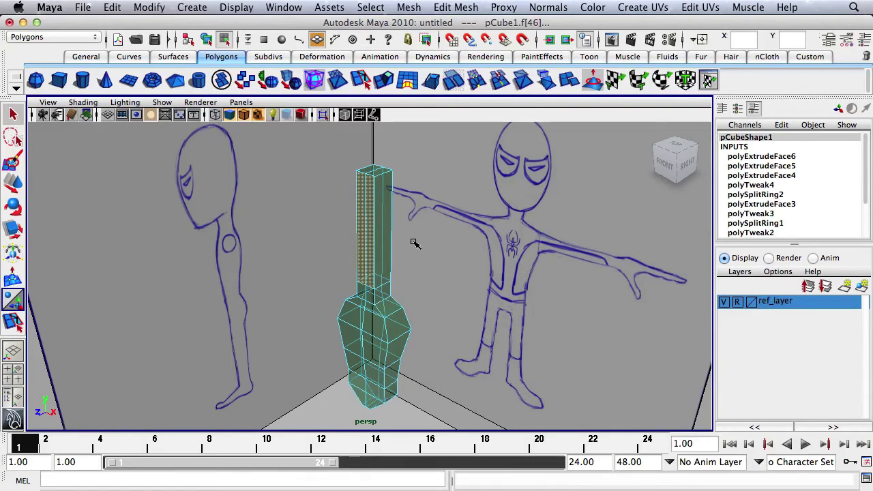
key("space")
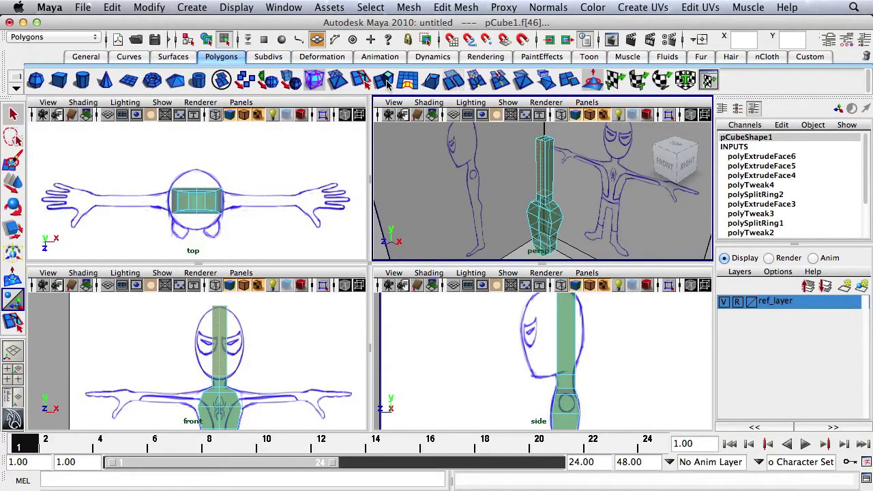
left_click(385, 81)
left_click_drag(194, 253, 202, 286)
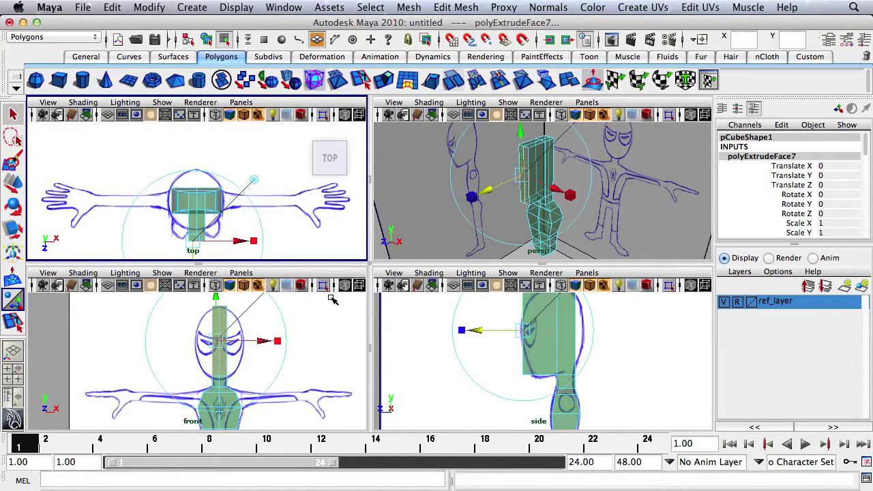
Select the side faces on both sides of the head and extrude them outward to about the drawn head's width in the front view.
scroll(530, 341, "down", 3)
scroll(561, 179, "up", 3)
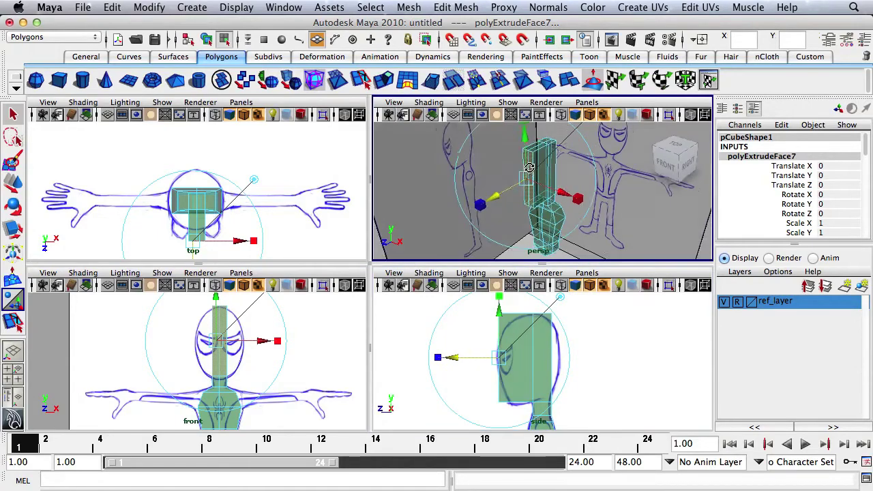
key("q")
left_click_drag(555, 185, 604, 183, "alt")
left_click(547, 190)
left_click(547, 190, "shift")
left_click(603, 183)
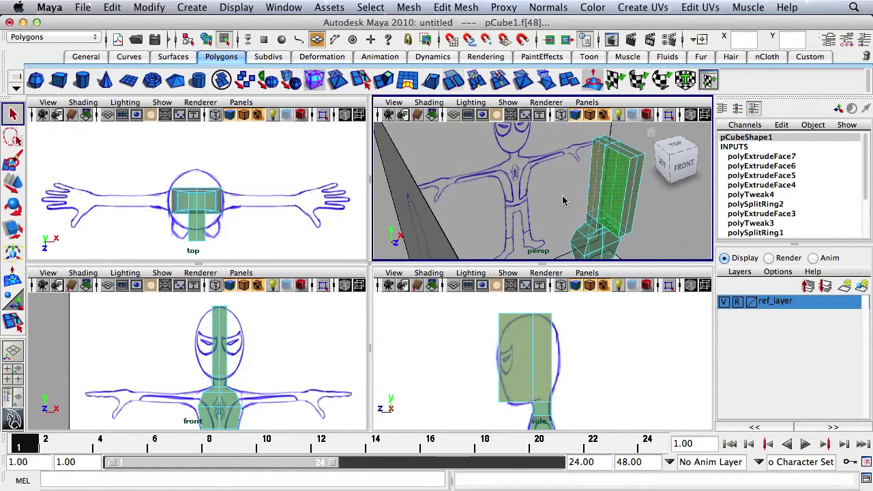
left_click(383, 80)
left_click_drag(170, 341, 158, 344)
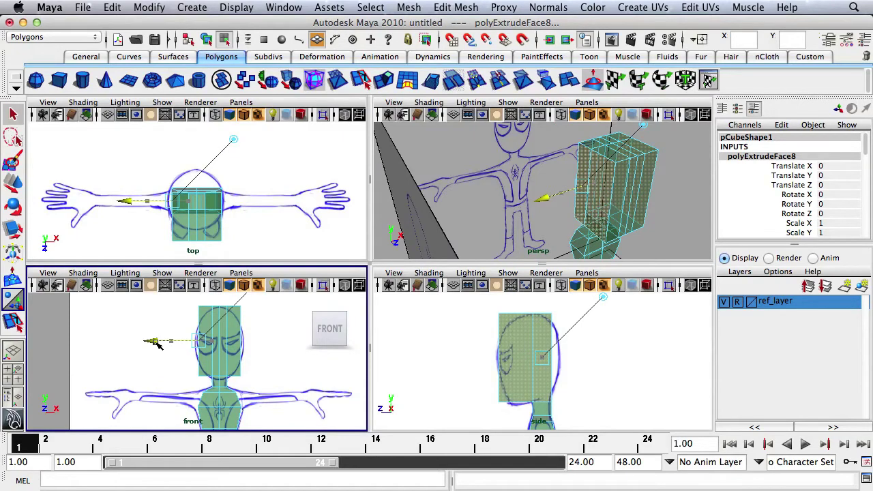
left_click(156, 344)
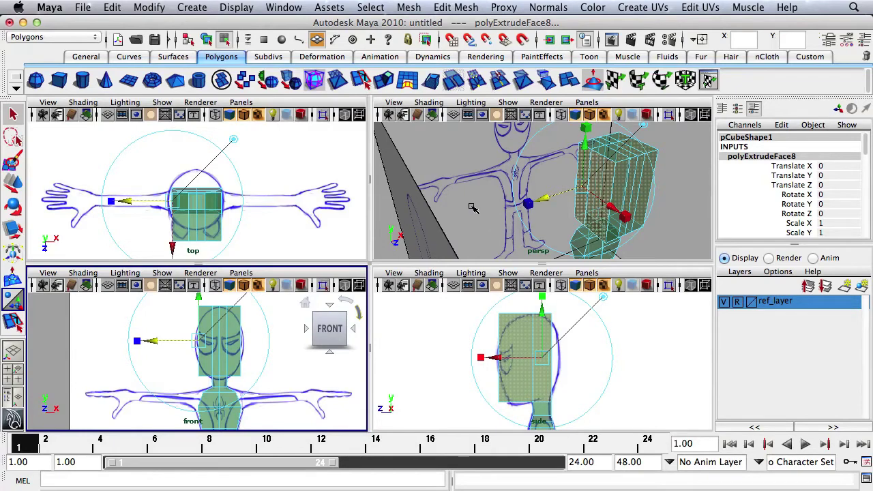
Insert two horizontal edge loops around the head block, dividing its height roughly into thirds.
left_click(460, 8)
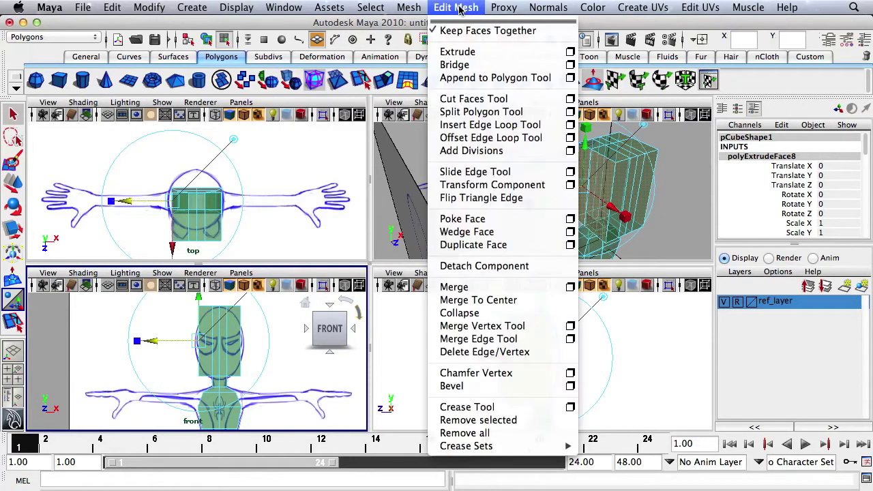
left_click(488, 125)
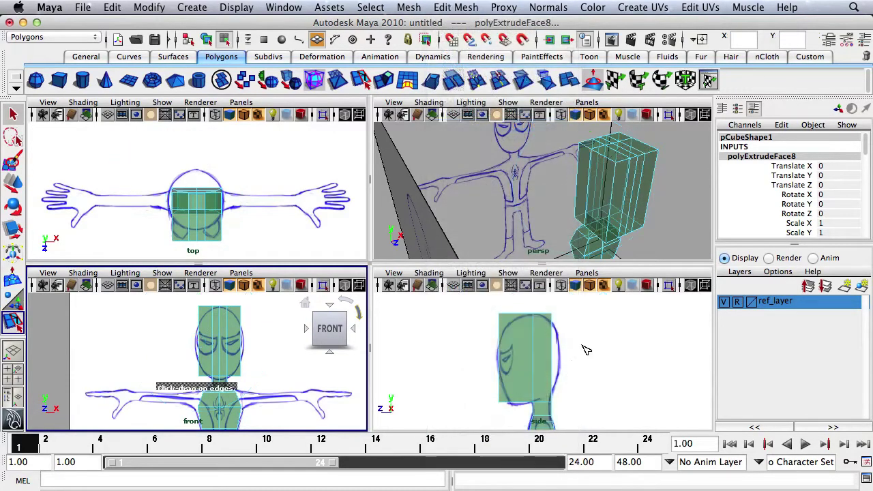
left_click_drag(534, 351, 535, 375)
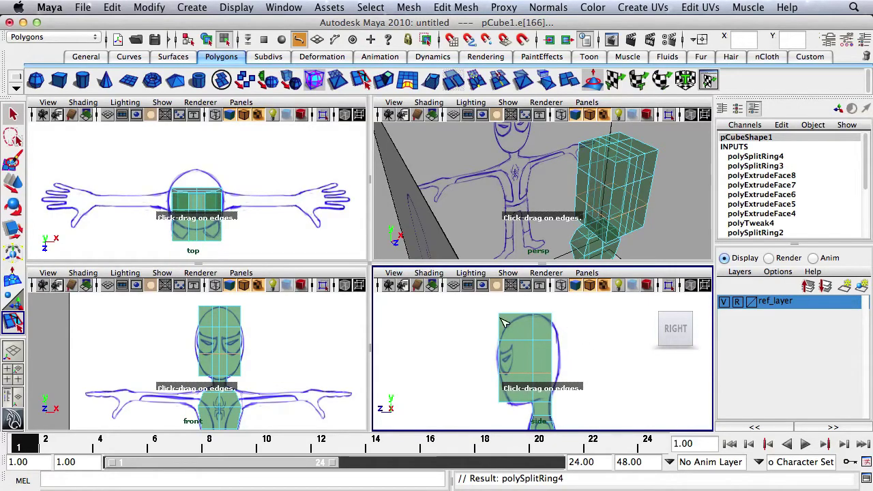
left_click_drag(672, 142, 648, 170, "alt")
key("space")
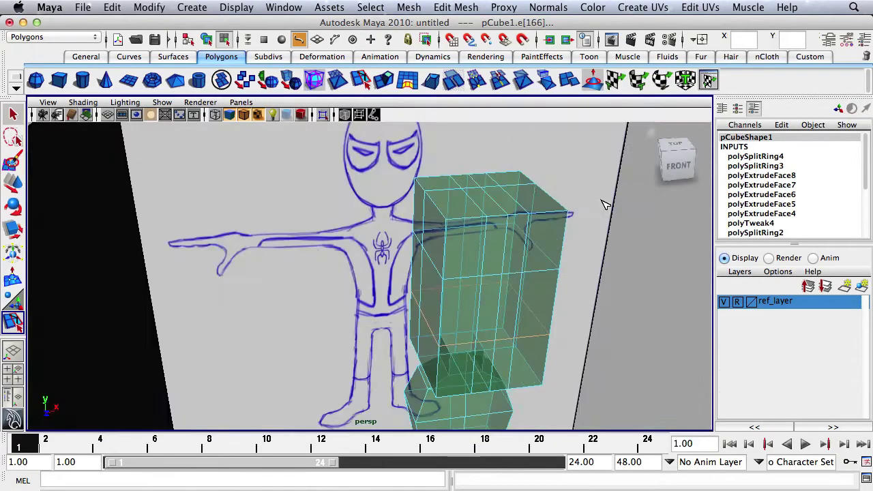
left_click_drag(604, 201, 493, 229, "alt")
key("space")
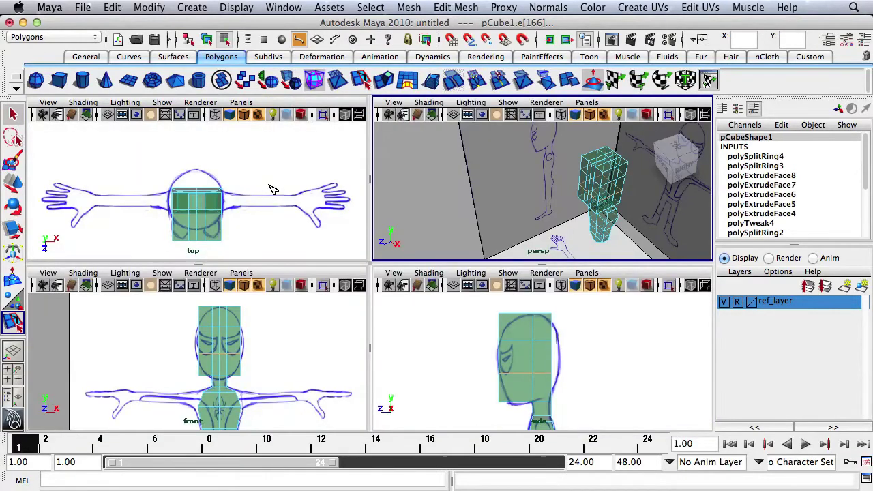
Select the vertical edges at the head's four outer corners and scale them inward in width and depth to round the block.
key("space")
left_click_drag(555, 197, 395, 215, "alt")
key("q")
left_click_drag(443, 195, 444, 218, "alt")
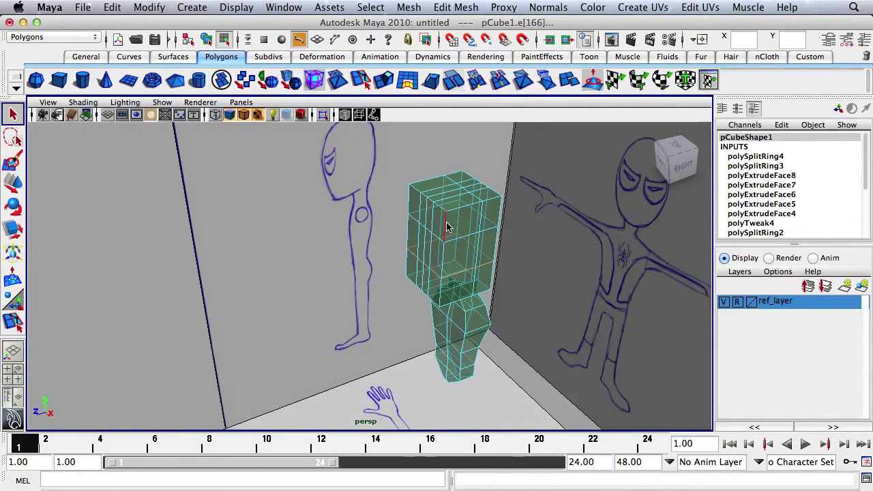
left_click(446, 231)
left_click(443, 269, "shift")
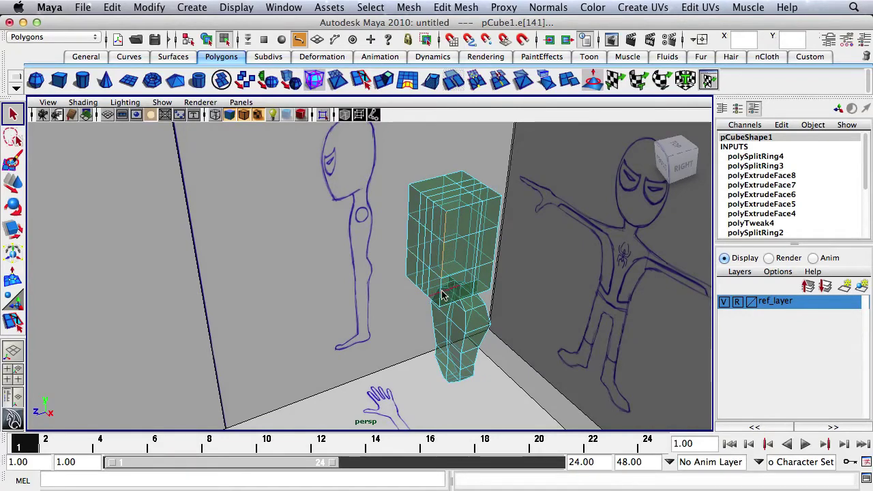
left_click(442, 300, "shift")
left_click_drag(442, 300, 374, 248, "alt")
left_click(384, 243, "shift")
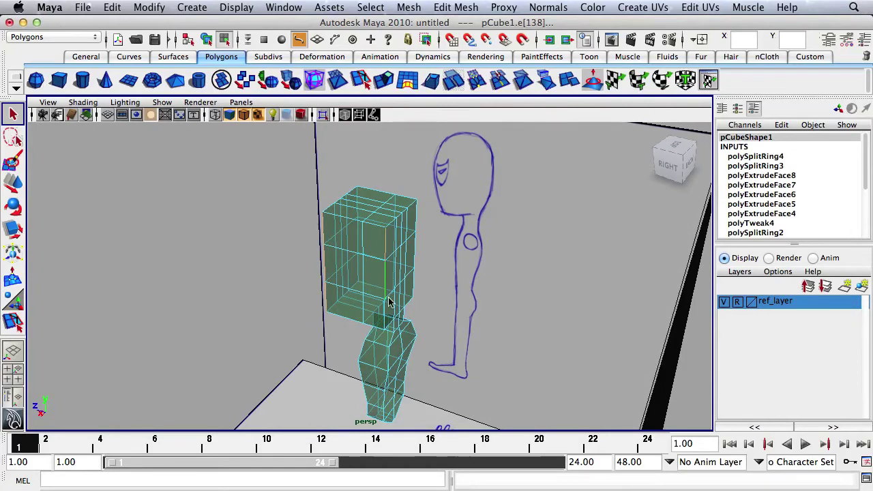
left_click_drag(434, 280, 283, 205, "alt")
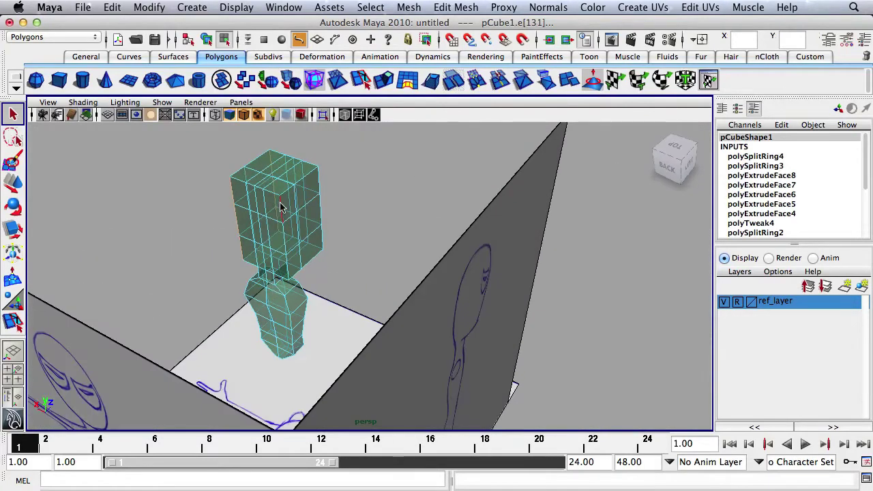
left_click(288, 269, "shift")
left_click_drag(287, 269, 412, 173, "alt")
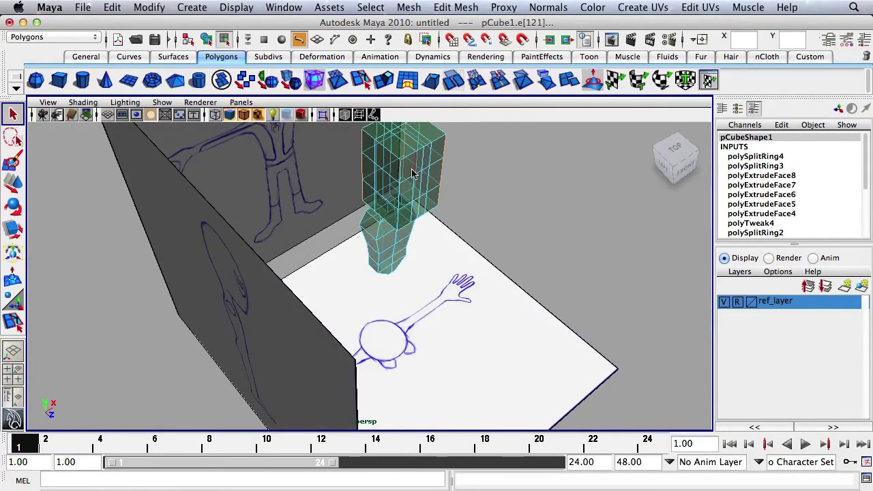
left_click(400, 225, "shift")
left_click_drag(400, 225, 304, 136, "alt")
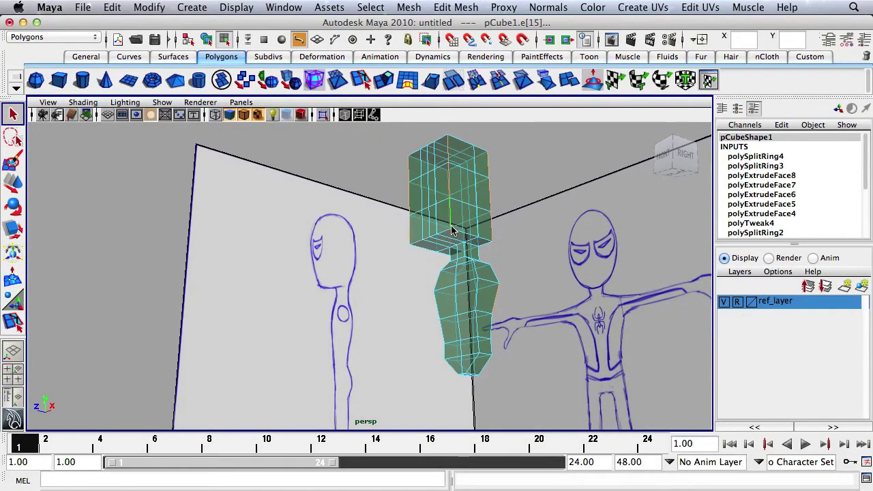
mouse_move(451, 231)
left_mouse_down("alt")
mouse_move(436, 232)
mouse_move(464, 235)
mouse_move(447, 235)
left_mouse_up("alt")
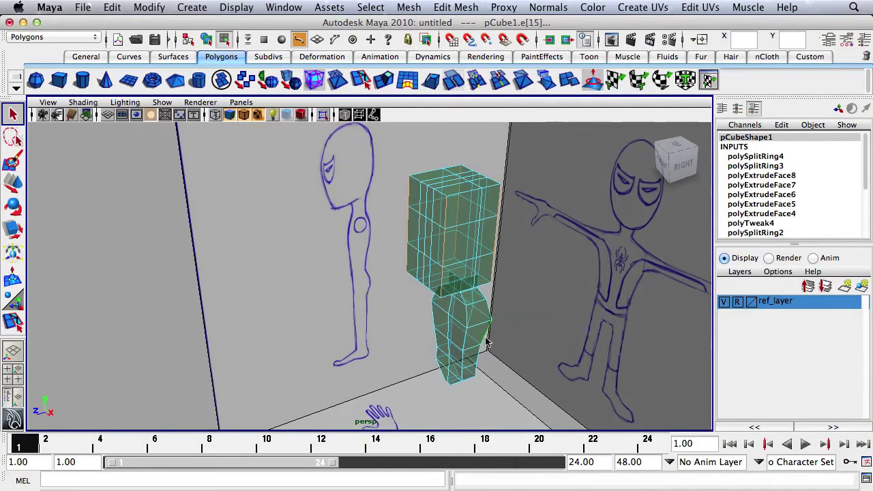
key("ctrl+z")
left_click_drag(511, 306, 482, 246, "alt")
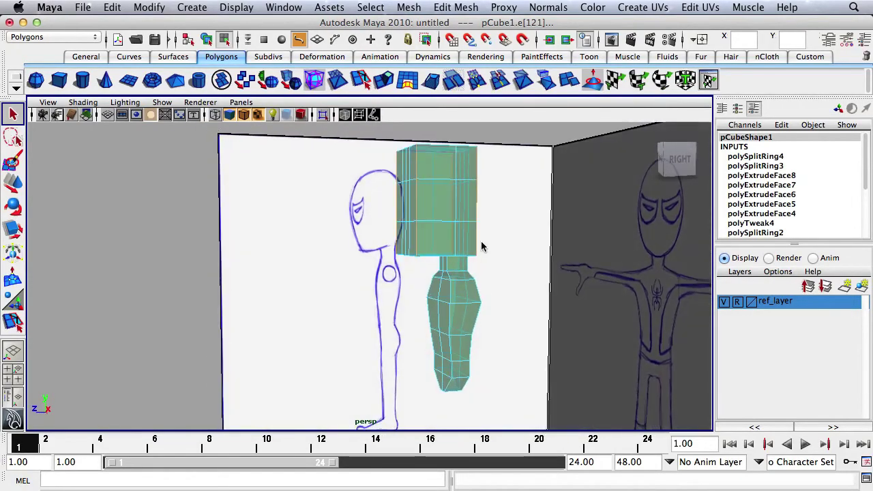
right_click_drag(482, 245, 584, 208, "alt")
mouse_move(585, 208)
left_mouse_down("alt")
mouse_move(495, 200)
mouse_move(404, 218)
mouse_move(487, 259)
left_mouse_up("alt")
key("r")
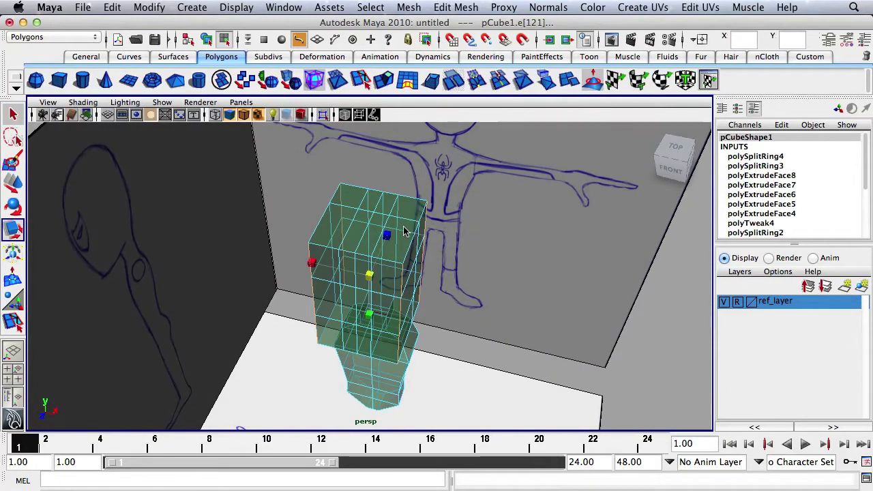
mouse_move(322, 265)
left_mouse_down()
mouse_move(314, 262)
mouse_move(330, 273)
left_mouse_up()
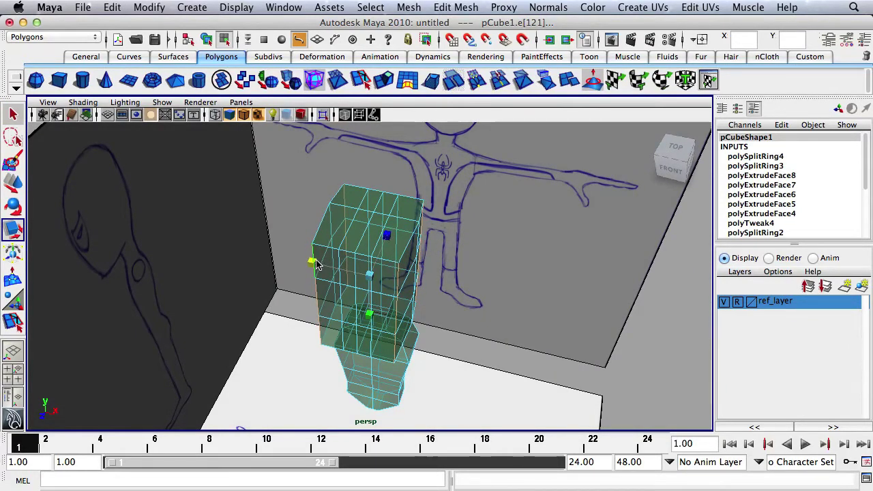
left_click_drag(388, 236, 385, 246)
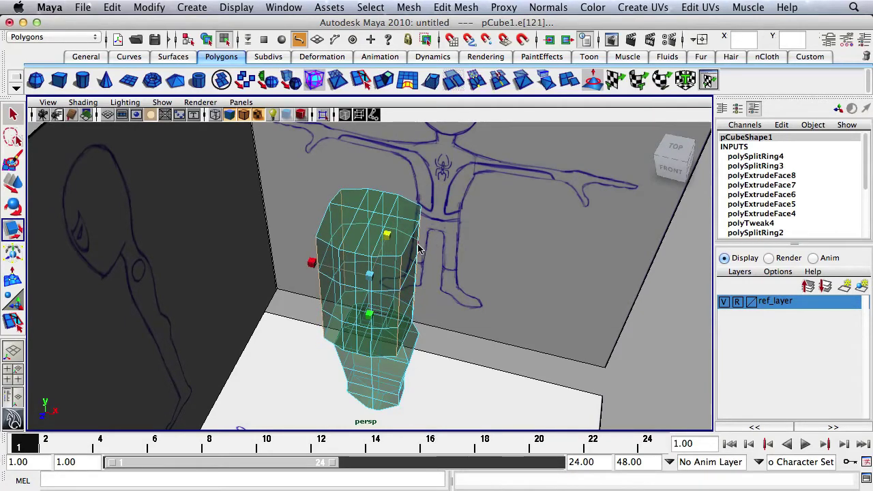
Try to scale the inner vertical edges on the front and back of the head.
mouse_move(440, 243)
left_mouse_down("alt")
mouse_move(400, 290)
mouse_move(427, 233)
left_mouse_up("alt")
left_click(354, 267)
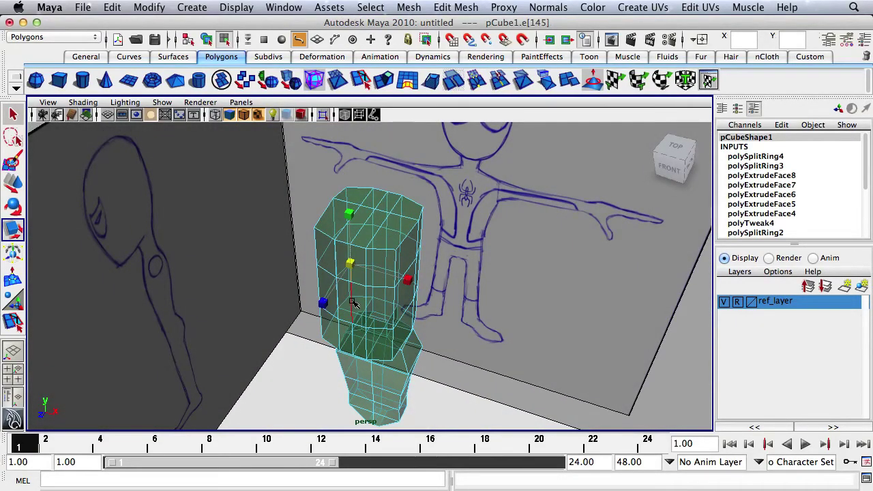
left_click(351, 330, "shift")
left_click(353, 333, "shift")
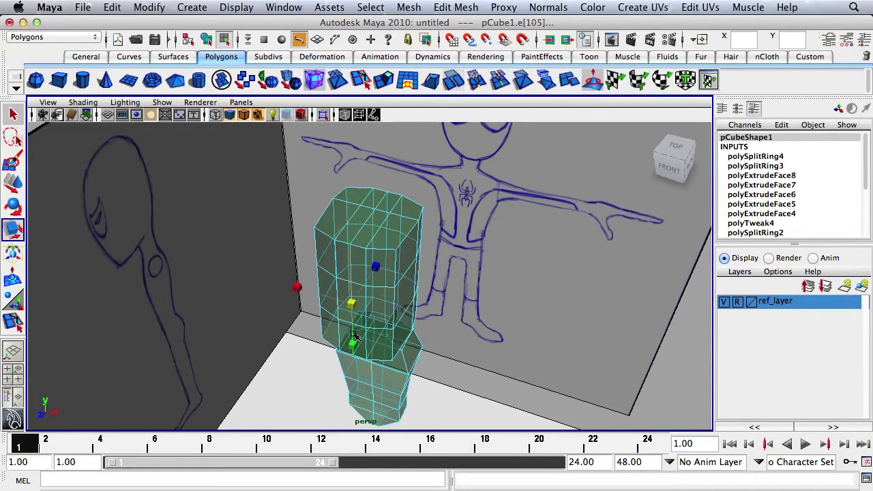
key("q")
left_click_drag(405, 288, 300, 277, "alt")
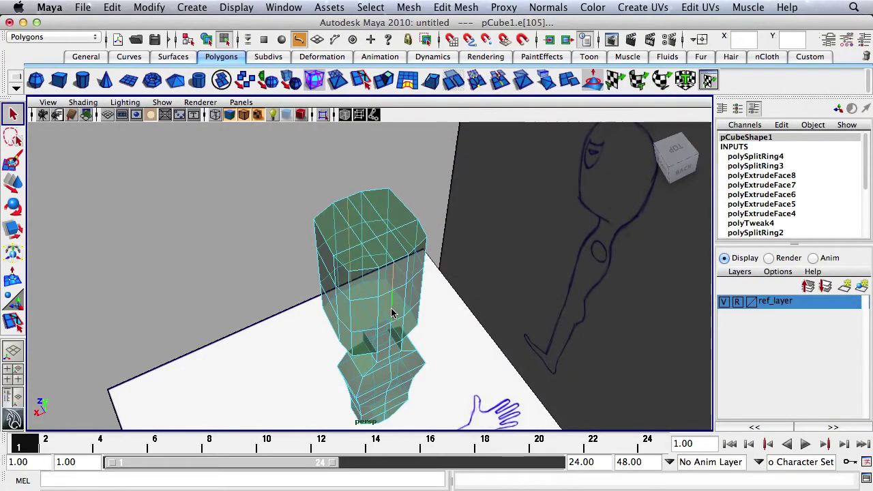
left_click(390, 332, "shift")
left_click_drag(437, 267, 489, 275, "alt")
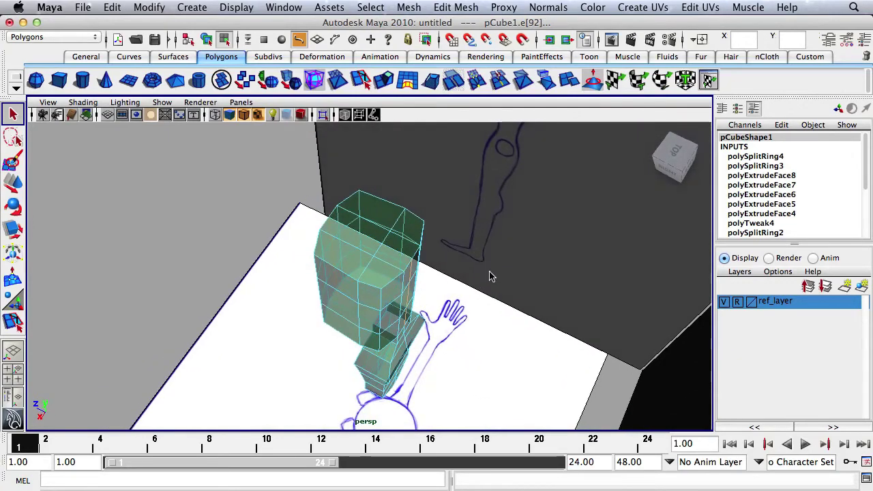
key("r")
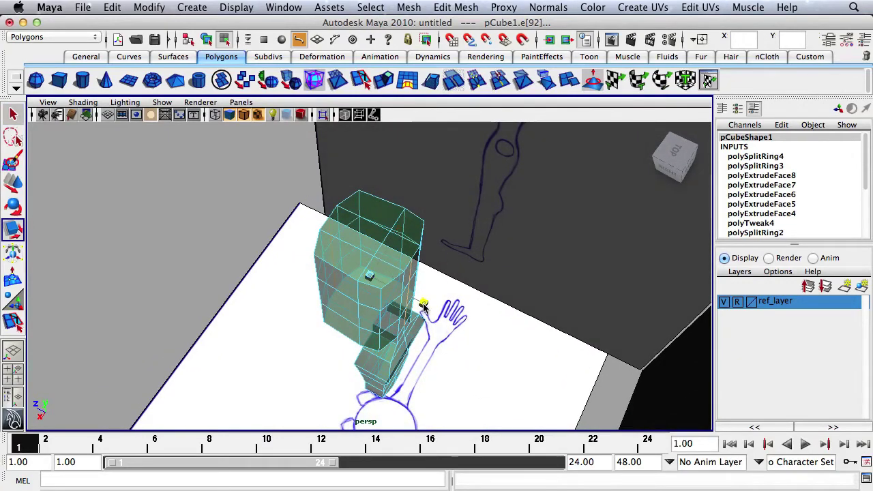
left_click(452, 259)
Select the outer corner vertices on both sides of the head's top in the front view and lower them toward the drawn outline.
left_click_drag(452, 259, 536, 222, "alt")
key("space")
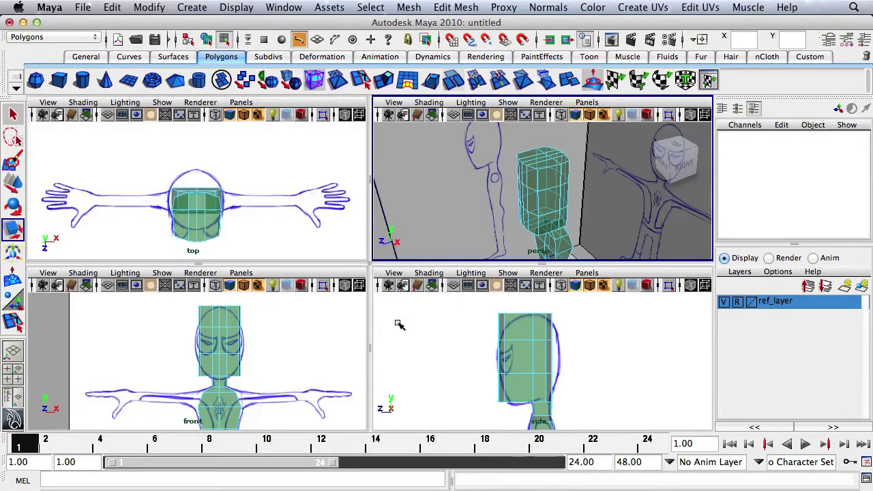
left_click(454, 335)
right_click_drag(455, 335, 536, 343, "alt")
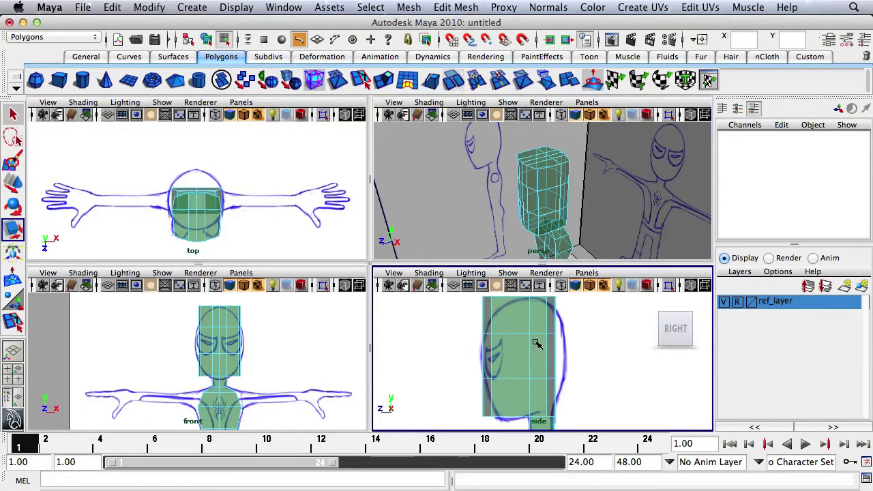
middle_click_drag(536, 352, 527, 359, "alt")
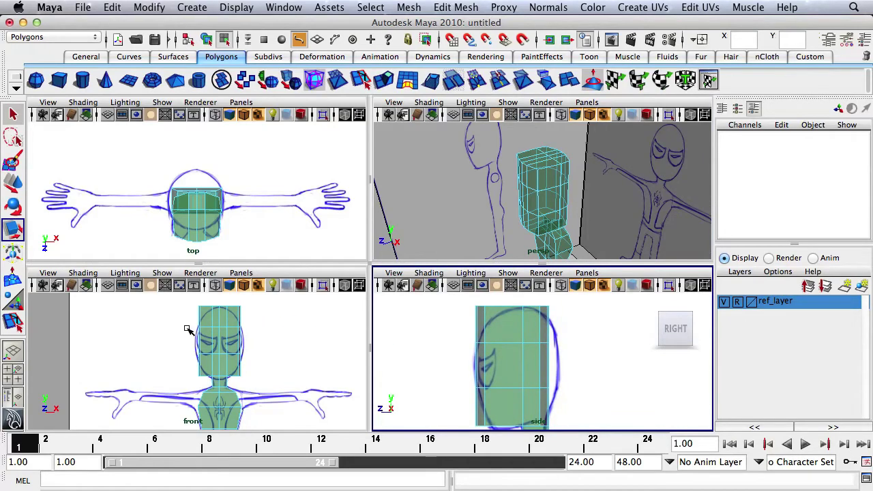
right_click_drag(187, 330, 293, 325, "alt")
key("space")
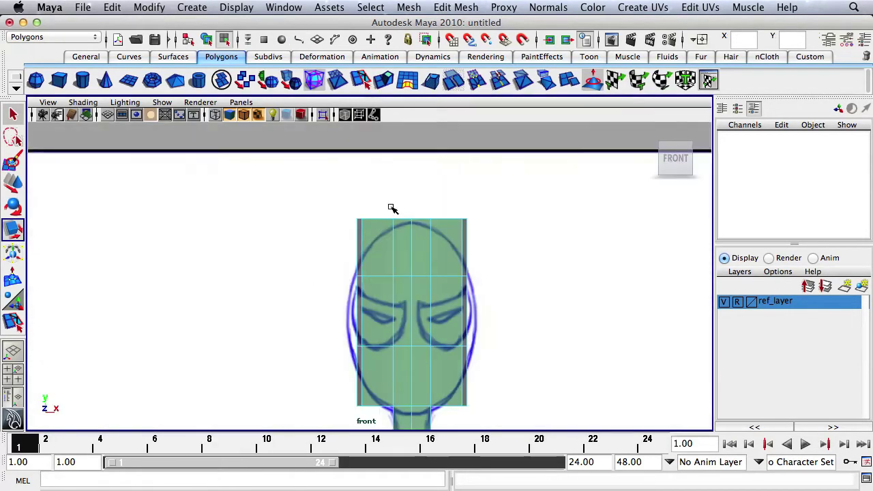
right_click_drag(399, 230, 343, 206)
left_click_drag(343, 206, 378, 234)
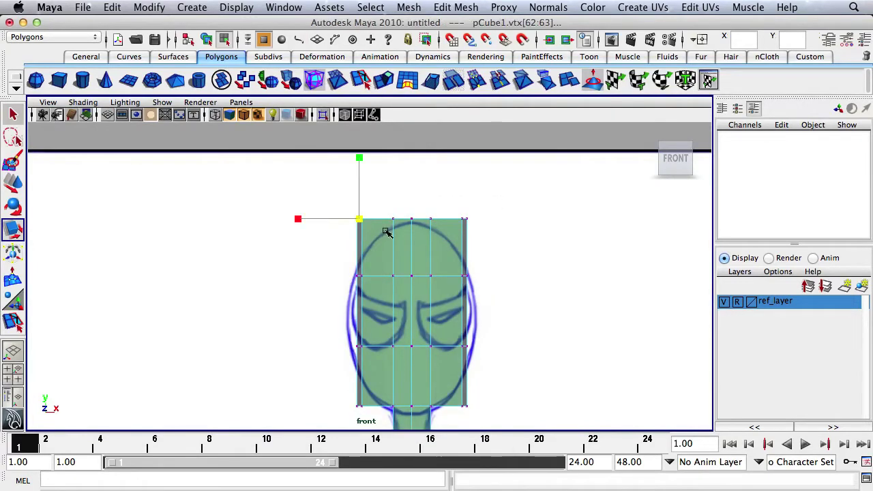
left_click_drag(452, 193, 494, 246, "shift")
key("w")
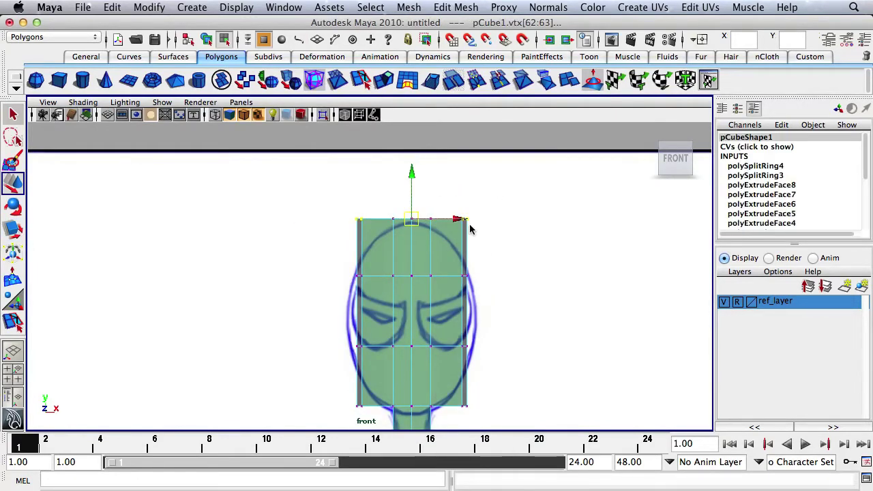
left_click_drag(411, 176, 412, 194)
left_click_drag(412, 198, 411, 200)
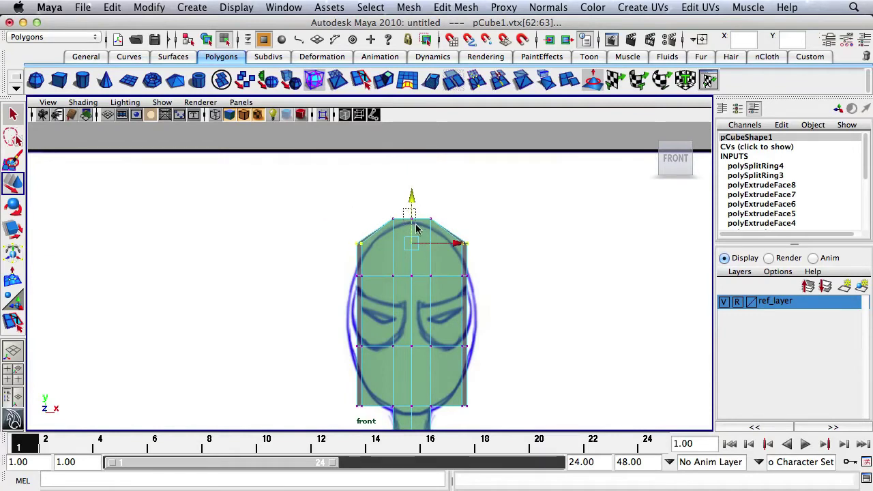
Raise the top centre vertices slightly, and lower the whole top row of vertices to the crown of the drawn head.
left_click_drag(405, 212, 417, 197)
left_click_drag(324, 189, 515, 263)
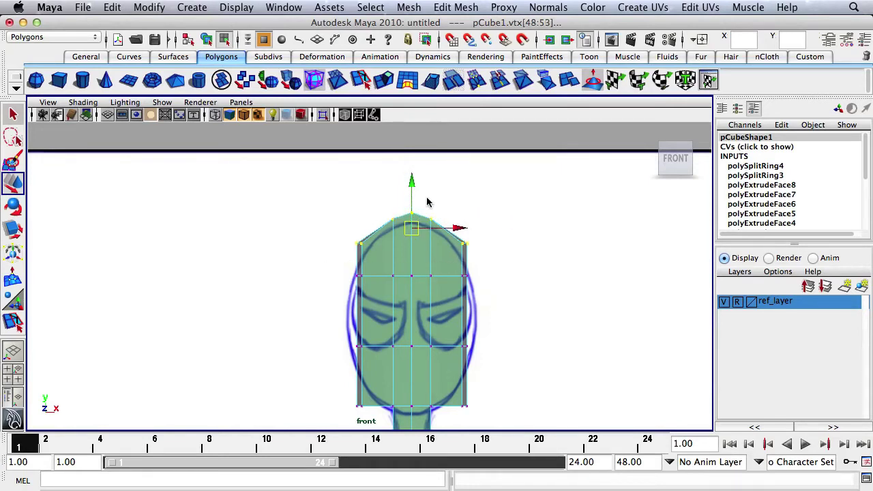
left_click_drag(411, 183, 409, 194)
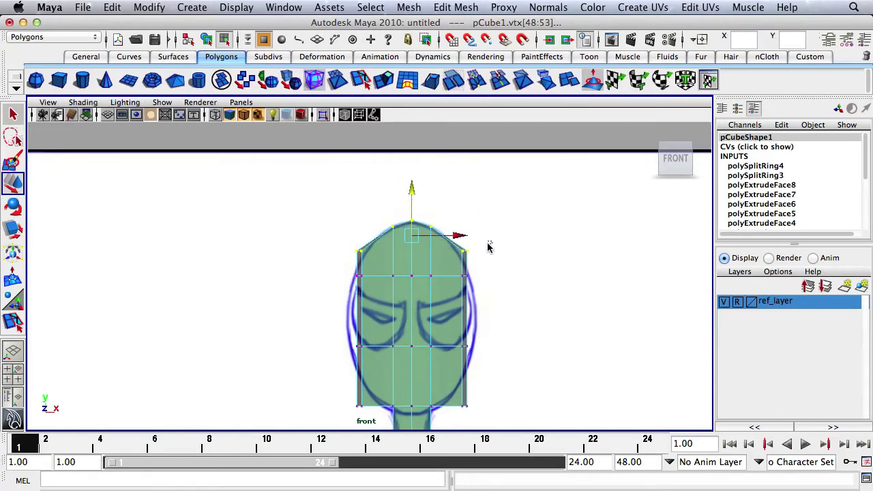
Select the upper outer corner vertices on both sides of the head in the front view and scale them inward in width.
left_click_drag(488, 247, 454, 259)
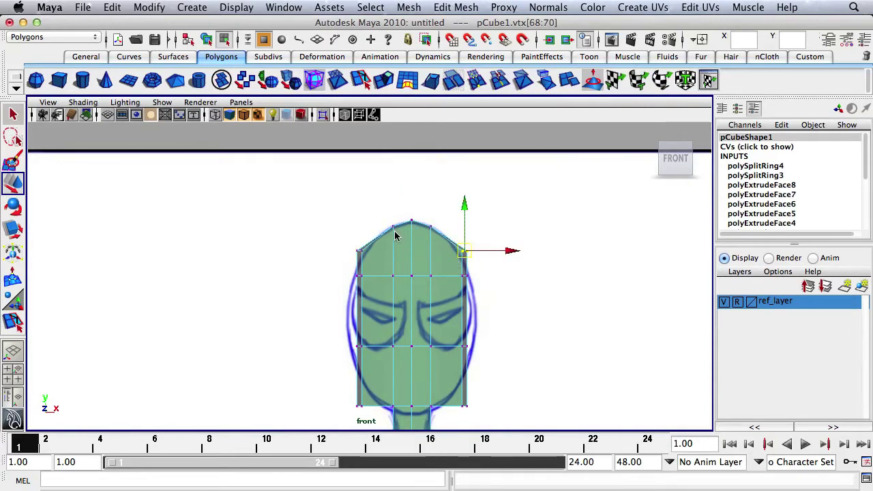
mouse_move(352, 251)
left_mouse_down("shift")
mouse_move(373, 264)
mouse_move(354, 250)
left_mouse_up("shift")
key("r")
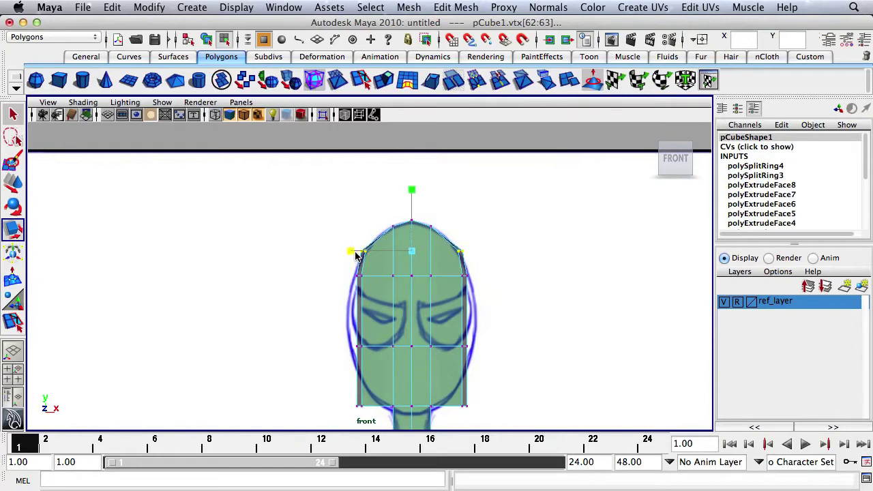
Raise the lower outer corner vertices on both sides of the head and scale them inward to follow the drawn jaw.
middle_click_drag(355, 250, 381, 280, "alt")
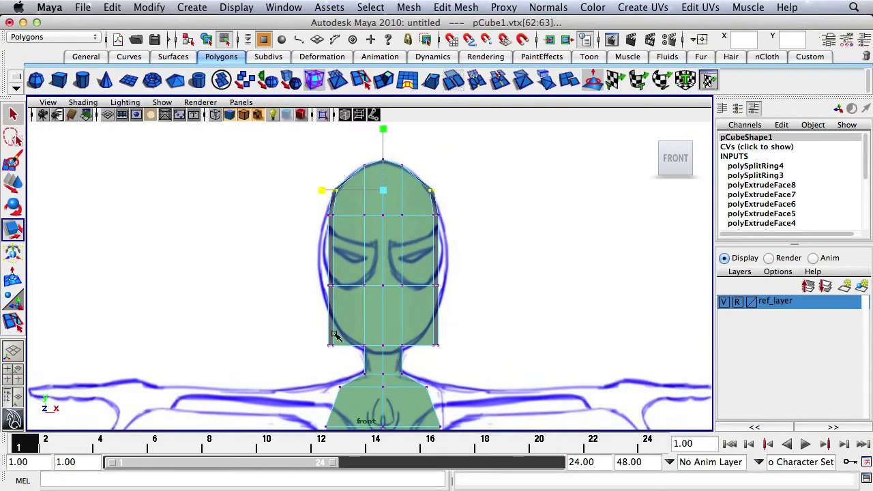
left_click_drag(341, 357, 342, 358)
key("q")
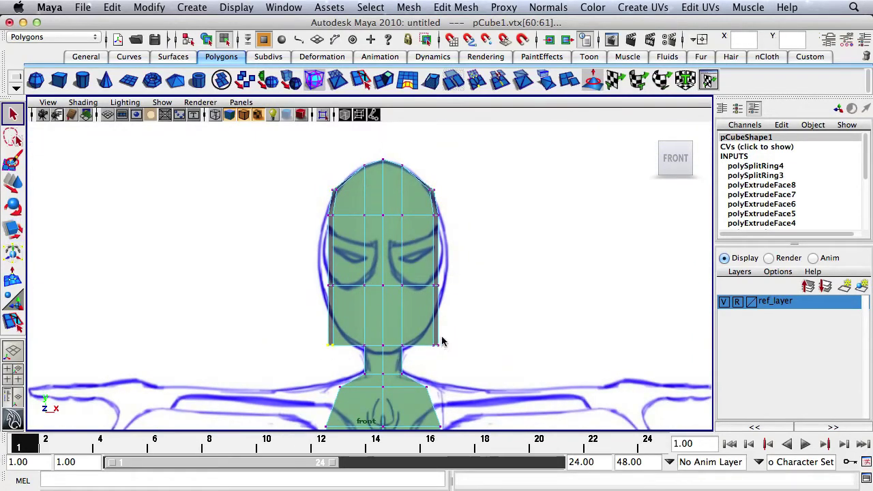
left_click_drag(439, 350, 450, 364)
key("w")
left_click_drag(389, 312, 382, 290)
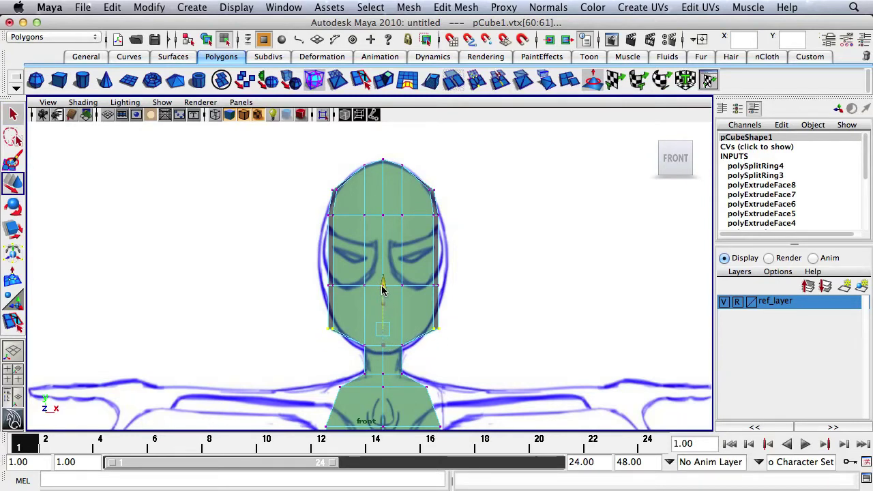
key("r")
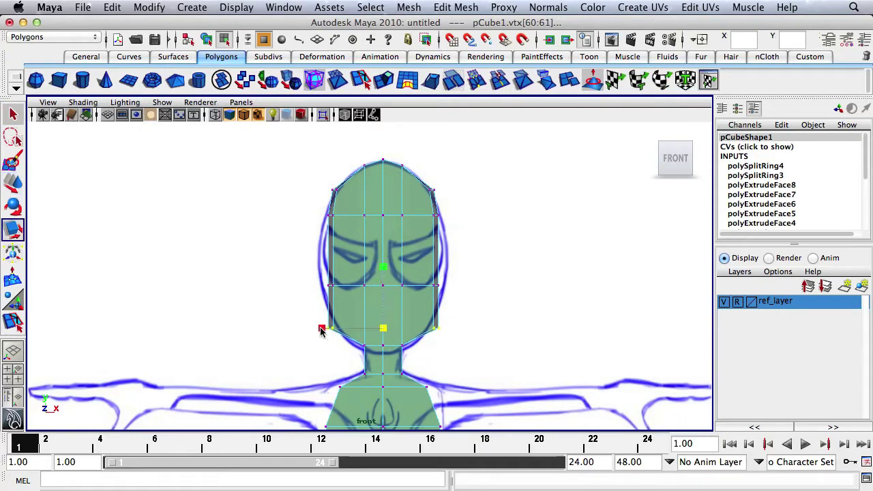
left_click_drag(321, 328, 335, 330)
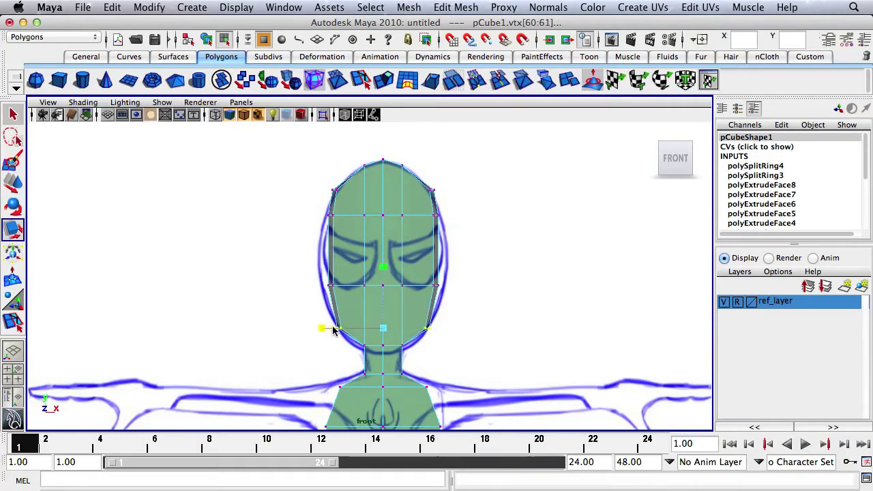
Lower the horizontal row of vertices across the forehead to just above the drawn eyes.
left_click_drag(303, 201, 478, 247)
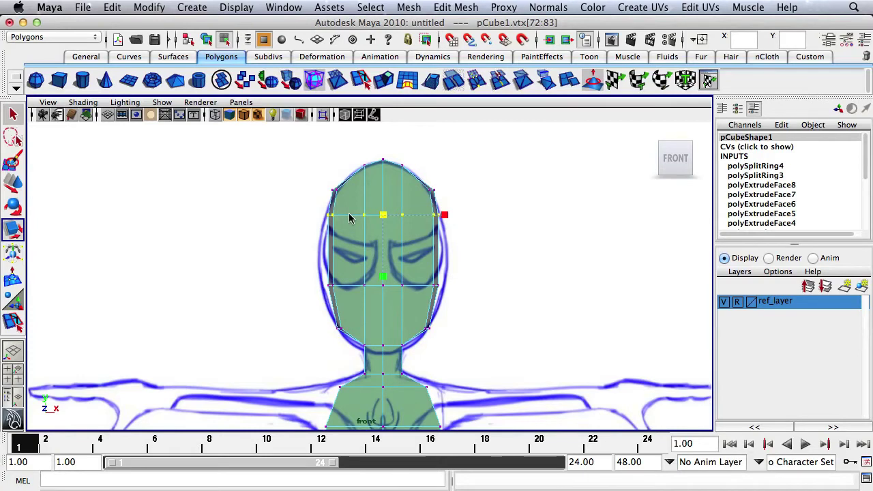
key("w")
left_click_drag(382, 174, 384, 189)
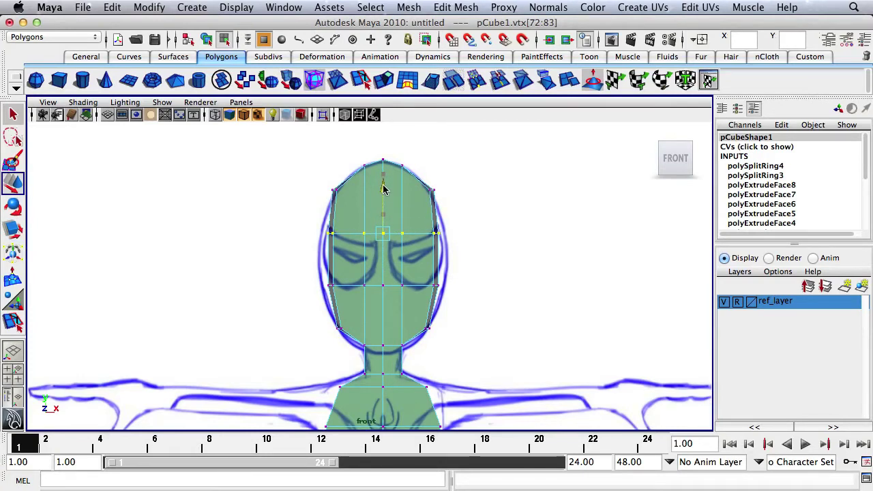
Select the two middle rows of head vertices, scale them outward in width to the drawn outline, and clear the selection.
left_click_drag(286, 227, 493, 304)
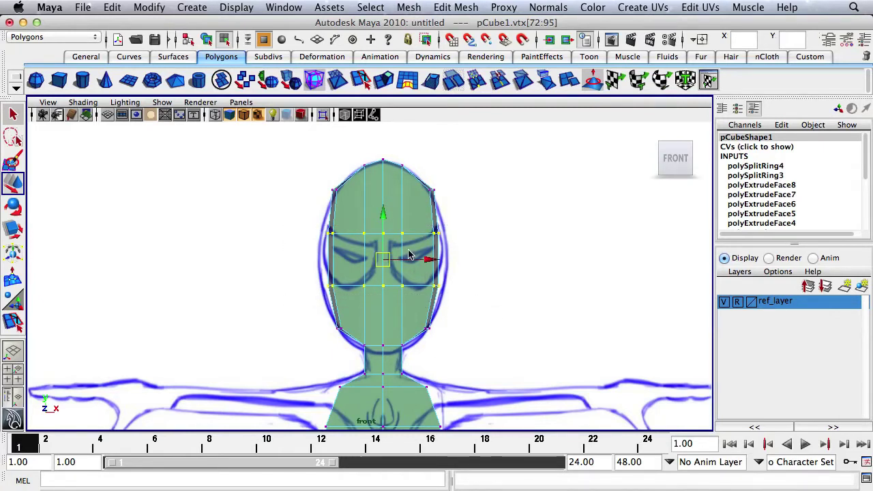
key("r")
left_click_drag(443, 260, 452, 262)
left_click(485, 246)
In the side view, move the middle vertices at the back of the head backward to the drawn outline.
key("space")
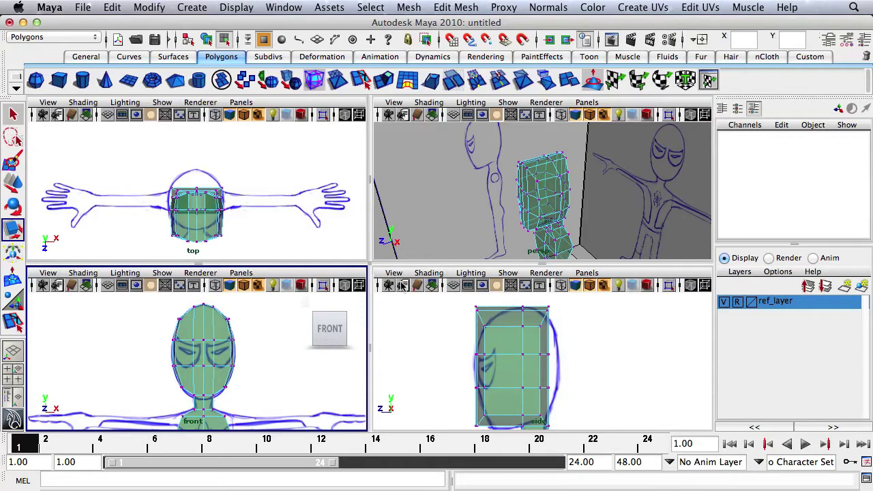
key("space")
middle_click_drag(331, 268, 379, 249, "alt")
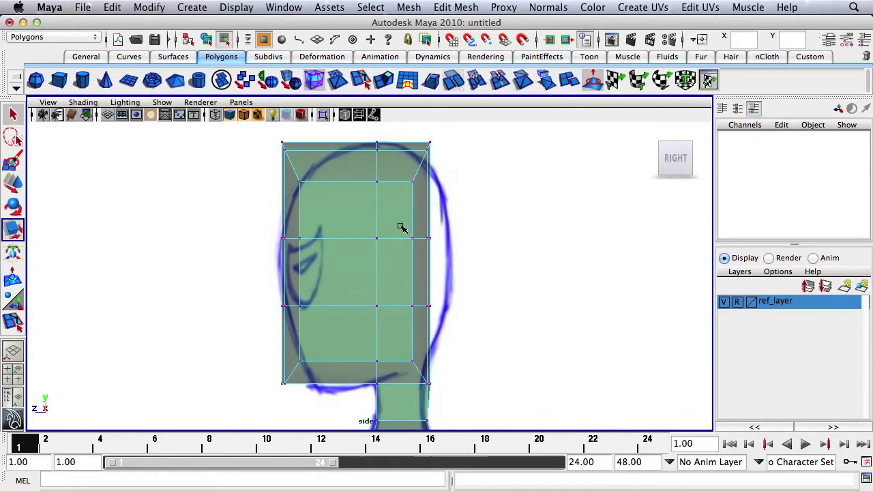
left_click_drag(399, 226, 468, 317)
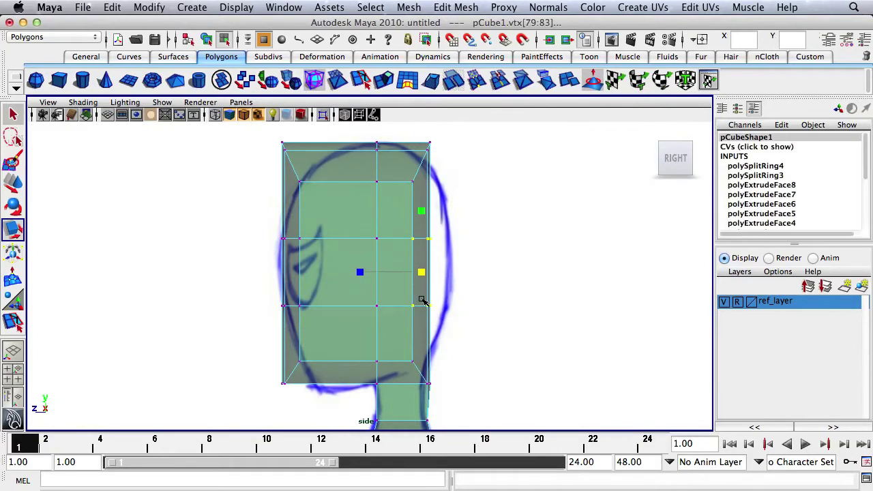
key("w")
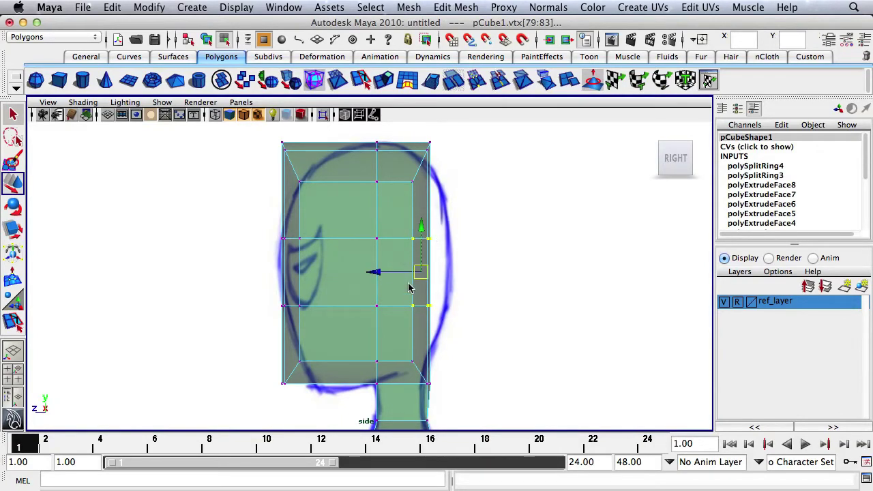
left_click_drag(373, 275, 391, 276)
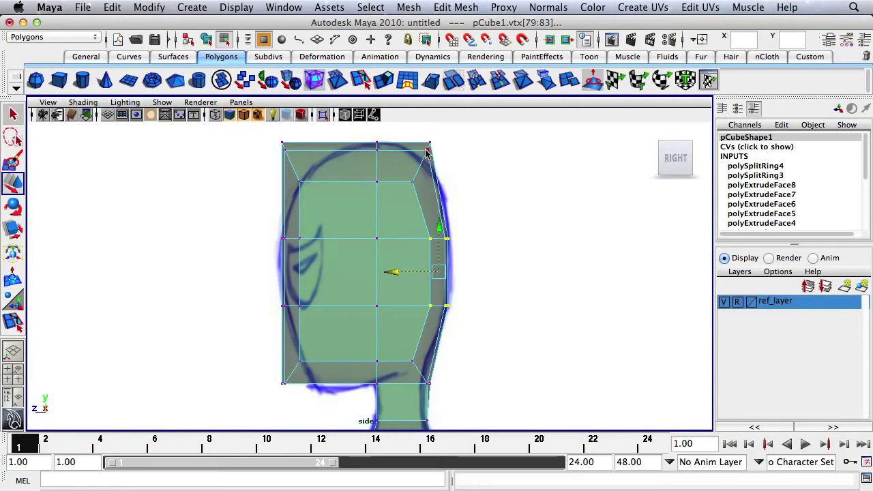
Lower the head's top back corner vertices and move the top front corner vertices down and inward toward the side drawing.
left_click_drag(404, 197, 425, 182)
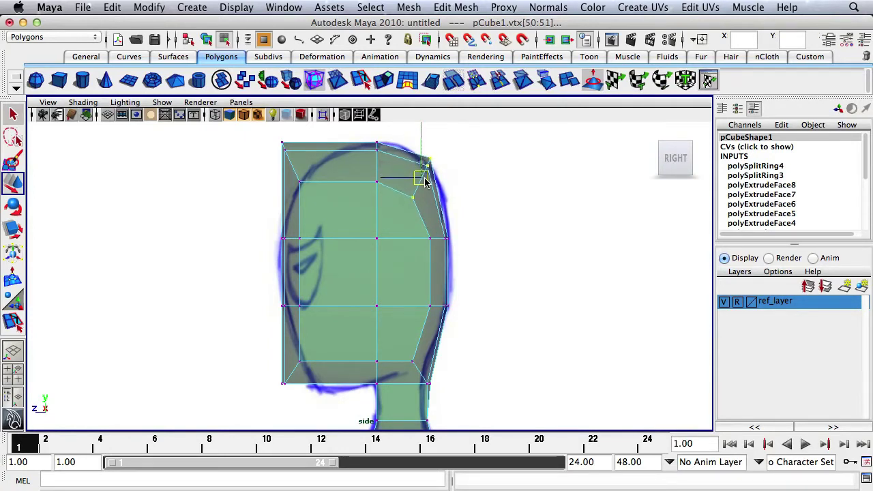
left_click_drag(270, 140, 313, 195)
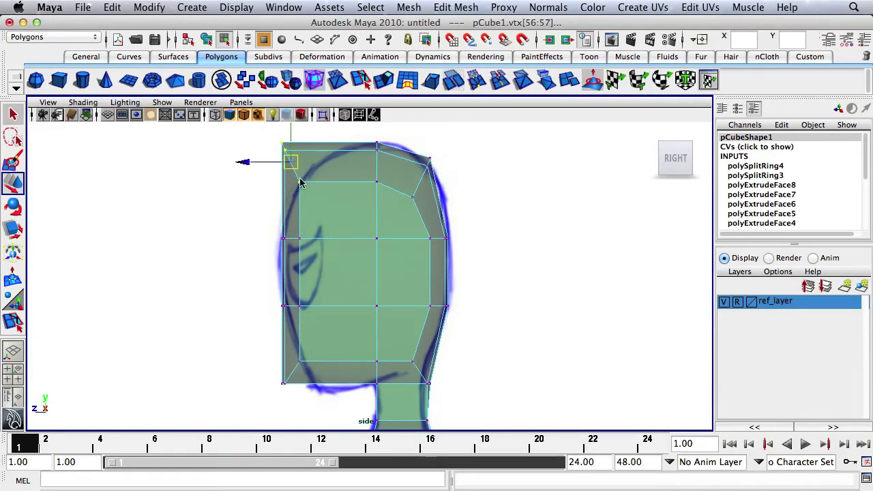
left_click_drag(292, 164, 315, 183)
Select the head's bottom front corner vertices in the side view and move them back toward the drawn chin.
left_click_drag(327, 332, 236, 417)
left_click_drag(291, 372, 315, 376)
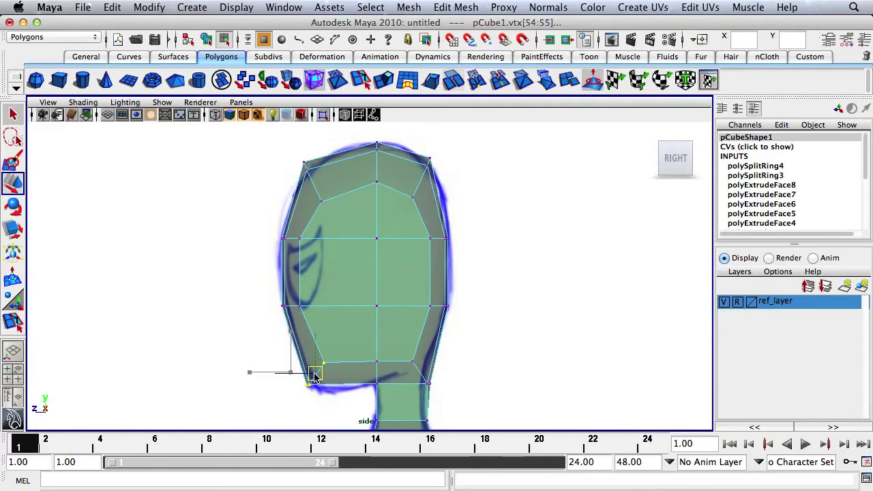
left_click_drag(315, 377, 314, 377)
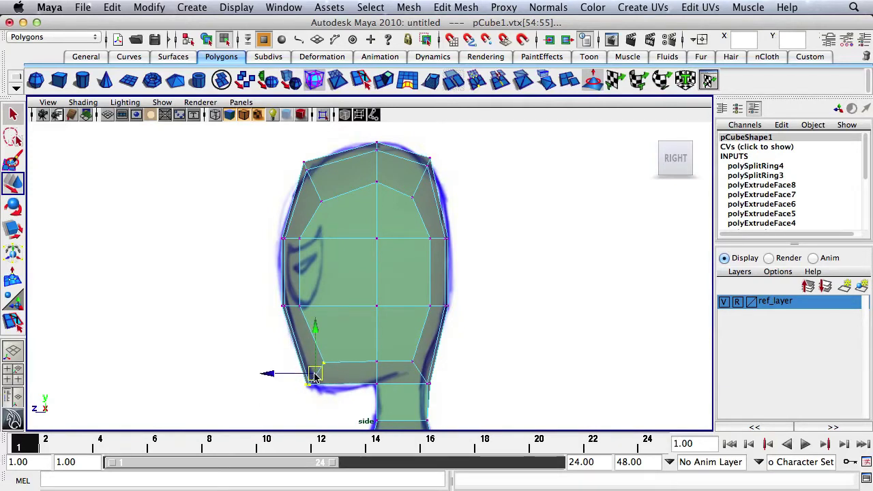
Lower the outermost forehead corner vertices slightly, and move the chin vertices down and back onto the drawn jawline.
left_click_drag(292, 152, 311, 182)
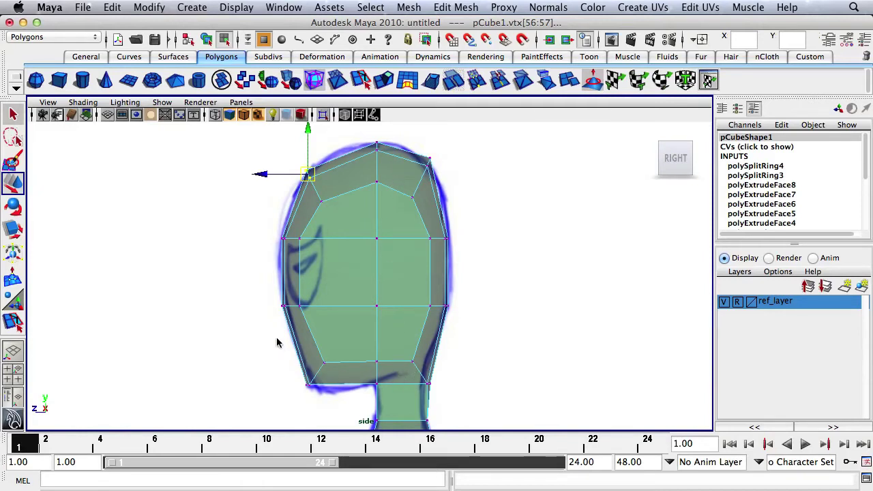
left_click_drag(277, 338, 344, 407)
left_click_drag(315, 377, 322, 382)
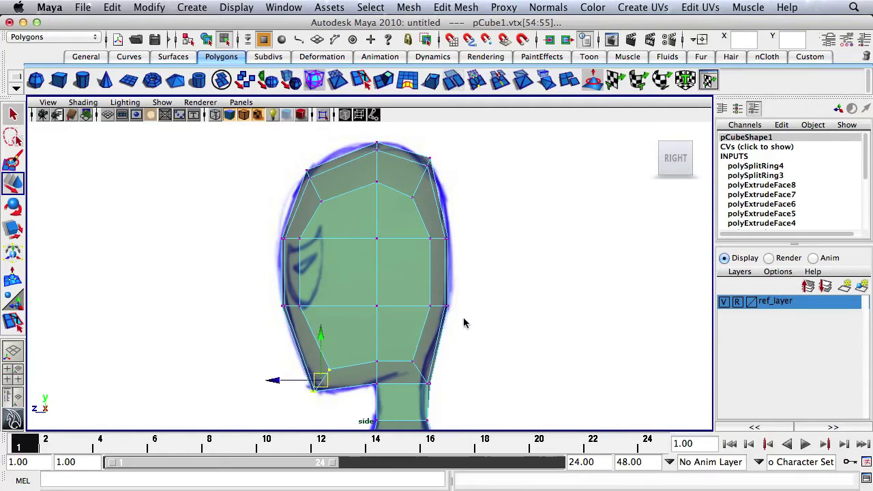
Return to the perspective view of the head and switch the mesh to edge selection.
key("space")
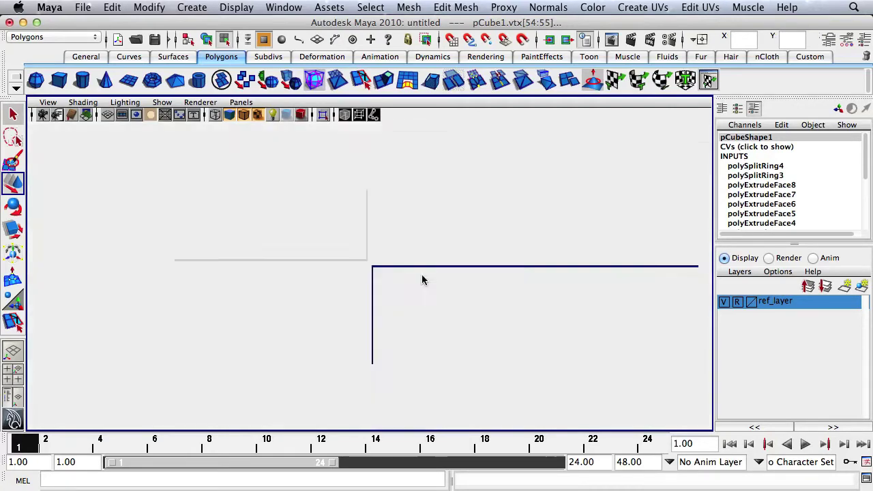
key("space")
scroll(421, 279, "down", 3)
left_click_drag(327, 204, 380, 269, "alt")
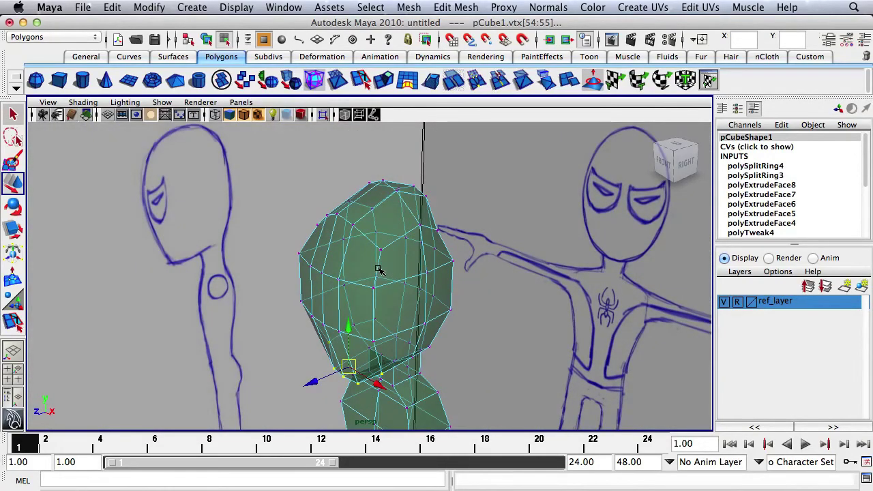
right_click_drag(380, 269, 379, 269)
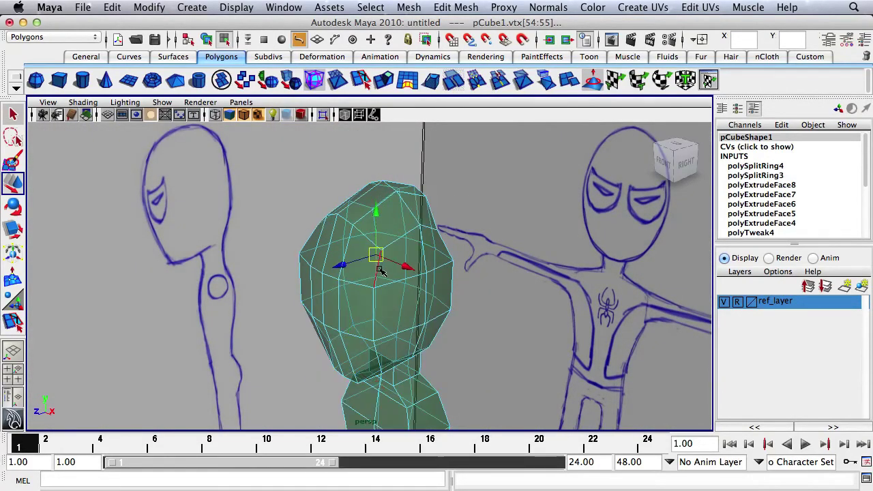
Select the vertical edges running down all four inner corners of the head.
left_click(403, 281)
key("q")
left_click_drag(392, 273, 369, 283, "alt")
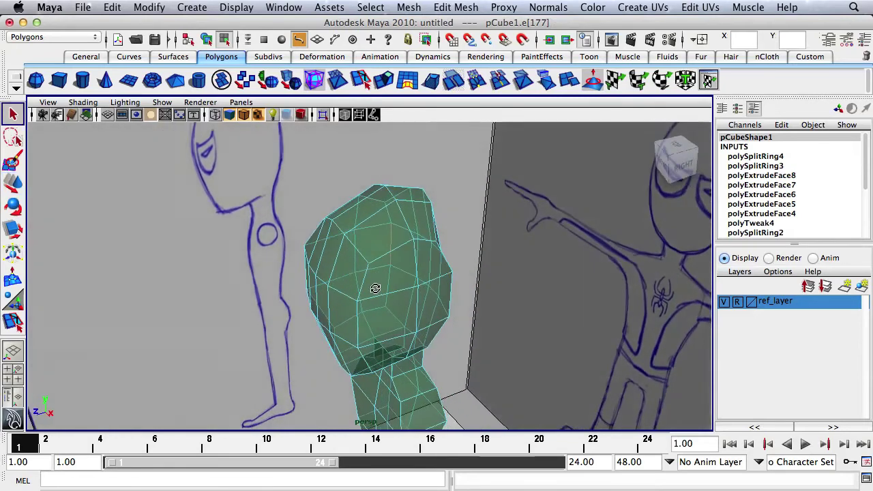
left_click(359, 331, "shift")
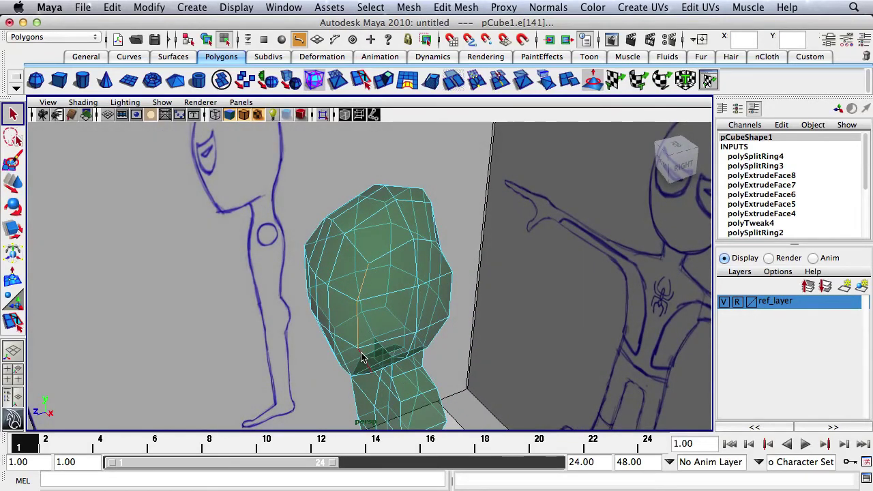
left_click_drag(361, 357, 368, 302, "alt")
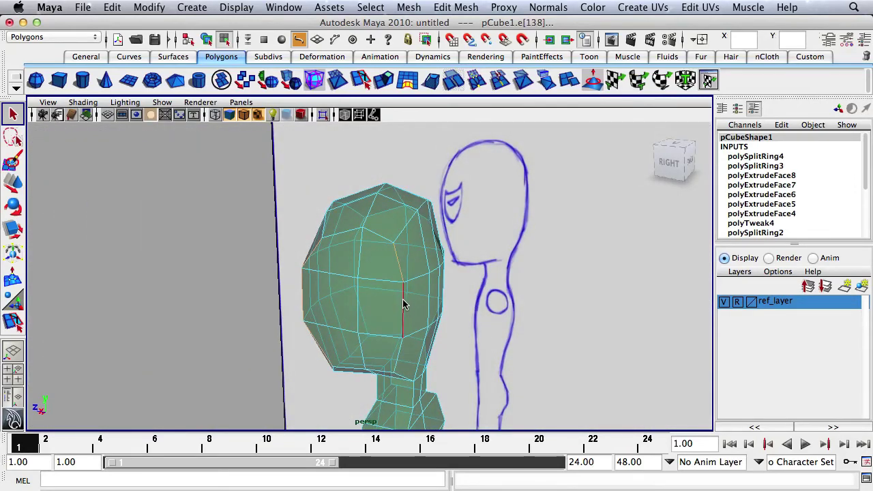
left_click_drag(418, 354, 322, 294, "alt")
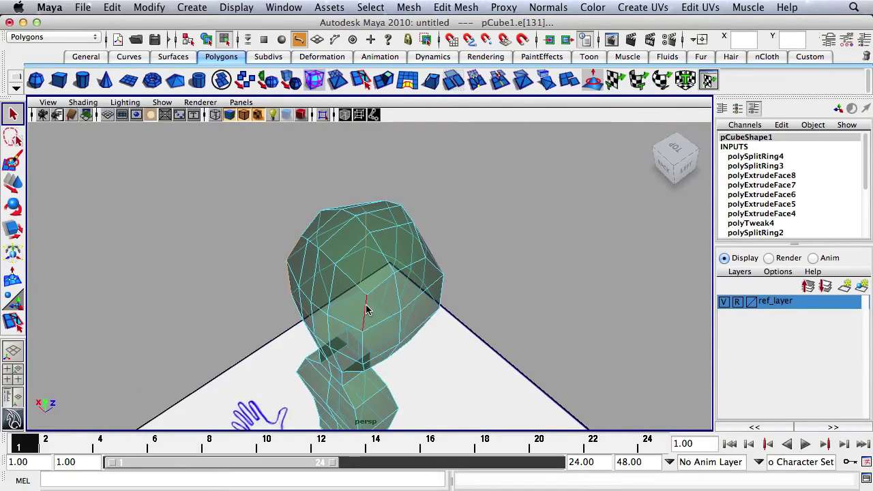
mouse_move(362, 353)
left_mouse_down("alt")
mouse_move(337, 368)
mouse_move(371, 299)
left_mouse_up("alt")
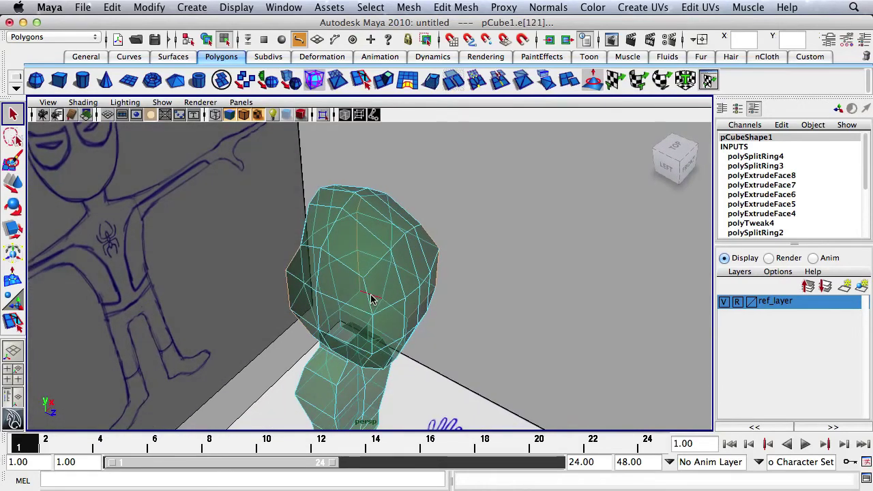
left_click(372, 306)
key("f")
key("[")
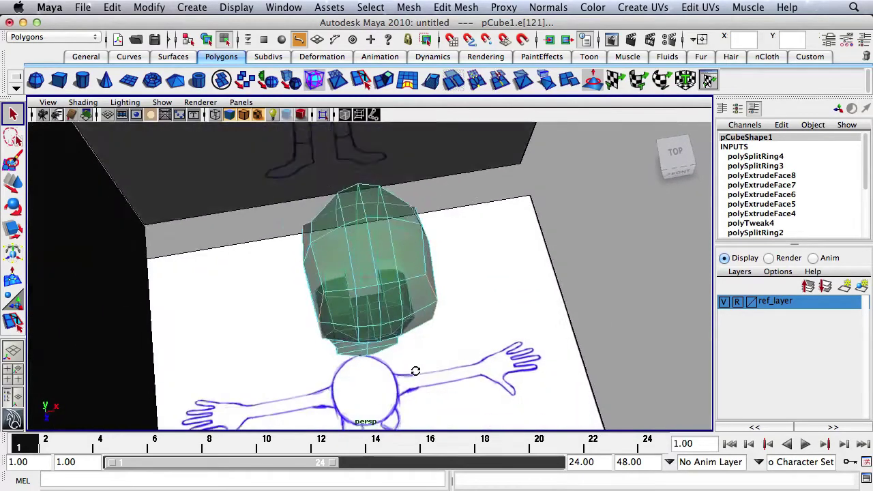
In the top view, scale the selected corner edges inward in depth and slightly in width to round the head.
key("space")
key("space")
middle_click_drag(468, 227, 426, 162, "alt")
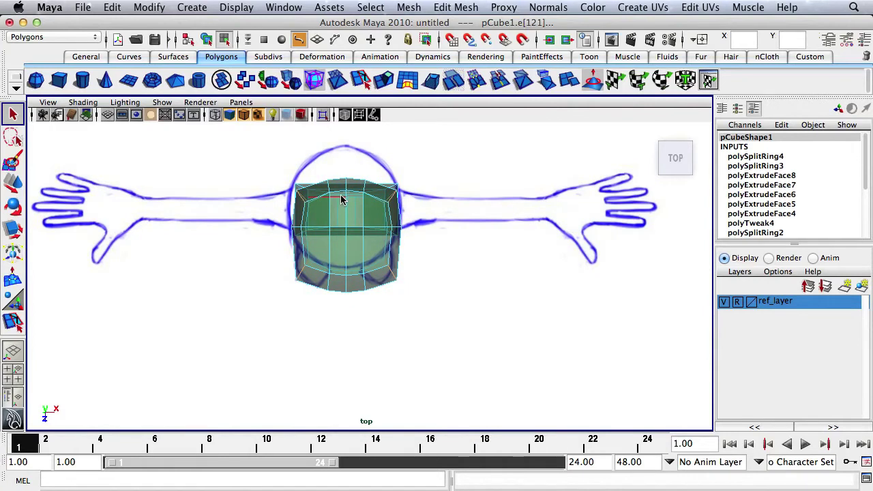
key("r")
left_click_drag(345, 174, 343, 200)
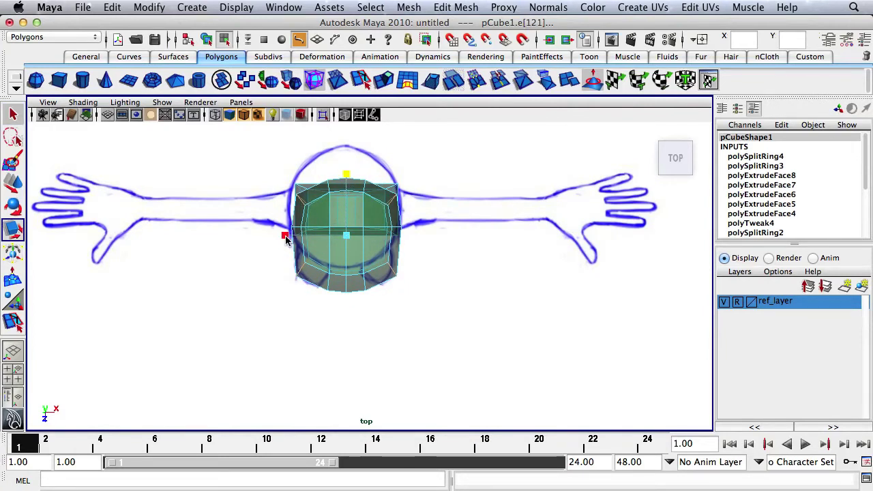
left_click_drag(285, 236, 290, 240)
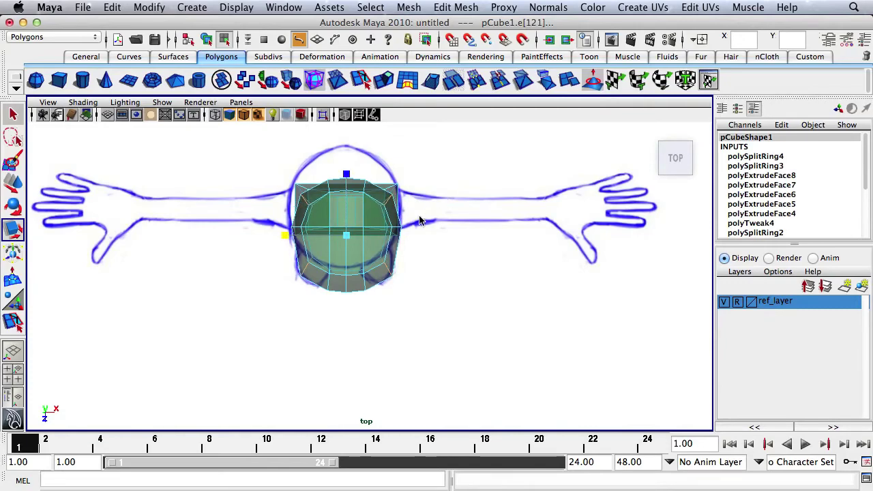
In the perspective view, select the two adjacent horizontal edges on the upper back of the head and activate the Move tool.
key("space")
key("space")
mouse_move(487, 195)
left_mouse_down("alt")
mouse_move(363, 139)
mouse_move(317, 130)
mouse_move(272, 143)
mouse_move(490, 189)
mouse_move(522, 170)
mouse_move(604, 167)
mouse_move(485, 214)
mouse_move(532, 194)
mouse_move(482, 187)
mouse_move(375, 225)
mouse_move(528, 218)
mouse_move(403, 215)
mouse_move(383, 227)
left_mouse_up("alt")
left_click(400, 225)
key("q")
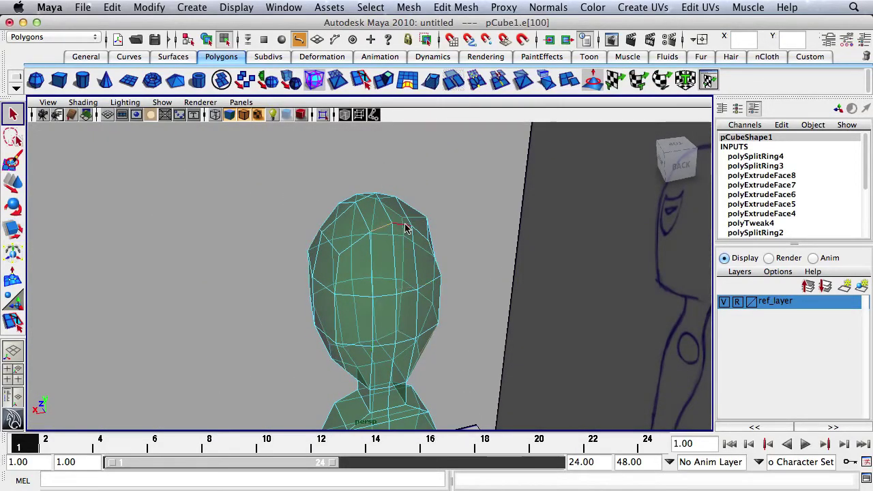
left_click(401, 228, "shift")
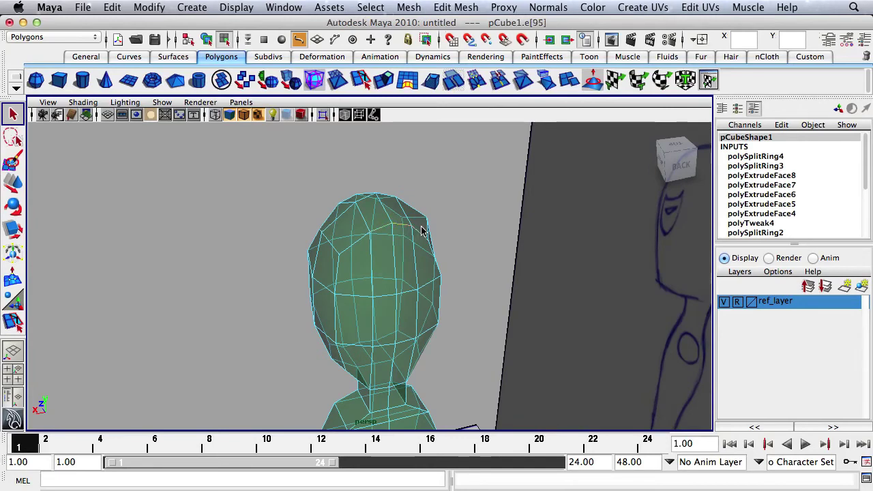
left_click(471, 230)
left_click(391, 229)
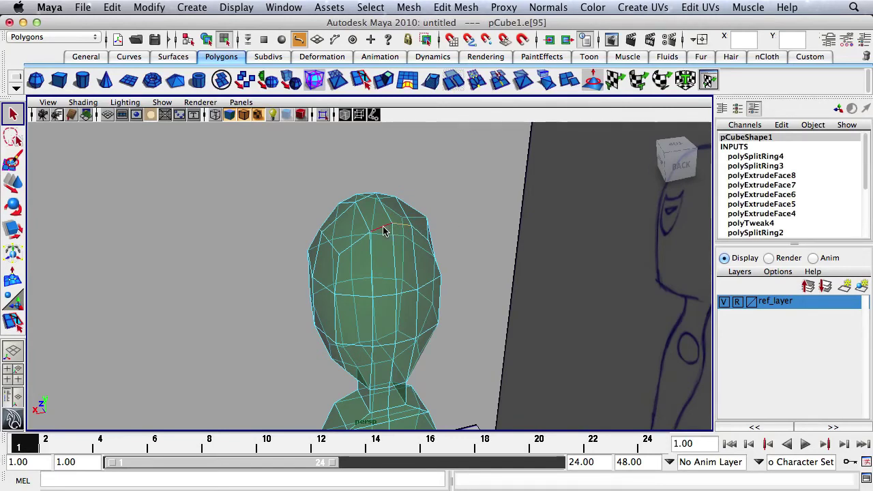
left_click(383, 231, "shift")
left_click_drag(383, 232, 528, 242, "alt")
key("w")
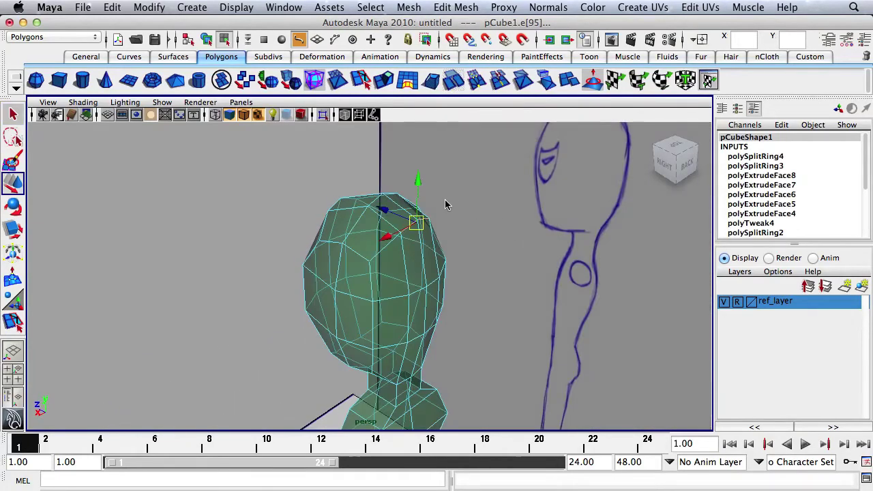
Return the character mesh to object mode with the Select tool, with the whole model framed against the reference drawings.
mouse_move(419, 189)
left_mouse_down("alt")
mouse_move(471, 193)
mouse_move(389, 179)
mouse_move(516, 166)
mouse_move(536, 171)
mouse_move(477, 183)
mouse_move(405, 180)
mouse_move(557, 180)
mouse_move(423, 201)
mouse_move(394, 179)
mouse_move(552, 166)
mouse_move(349, 222)
mouse_move(361, 187)
mouse_move(343, 195)
mouse_move(434, 195)
mouse_move(353, 217)
left_mouse_up("alt")
right_click_drag(353, 217, 400, 197)
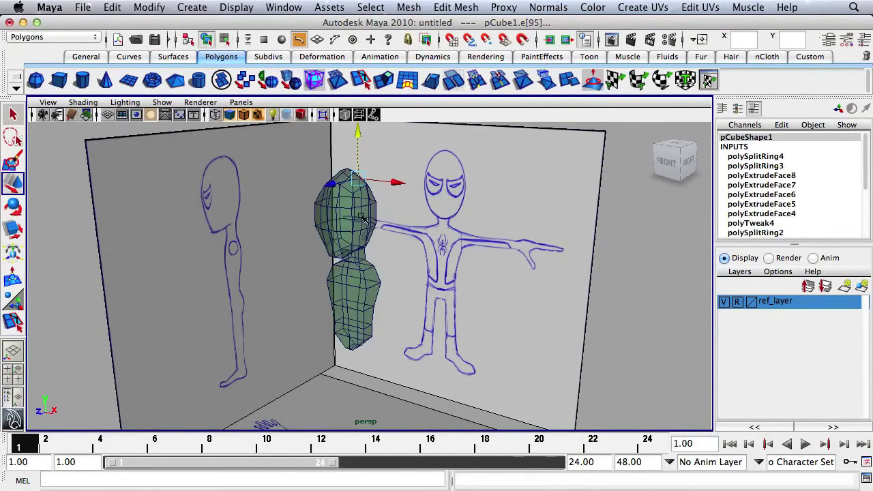
key("q")
left_click_drag(480, 227, 448, 228, "alt")
Save the scene as mini-man_stage1.mb in the project's scenes folder, in mayaBinary format.
left_click(82, 8)
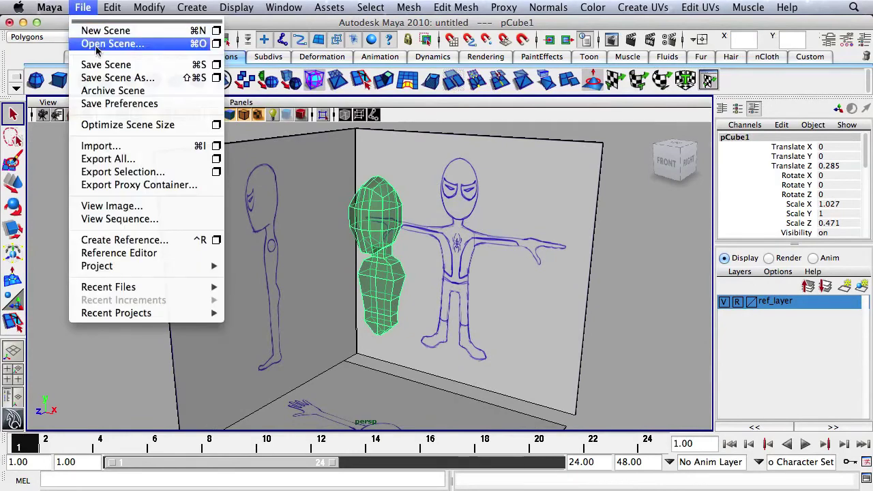
left_click(106, 77)
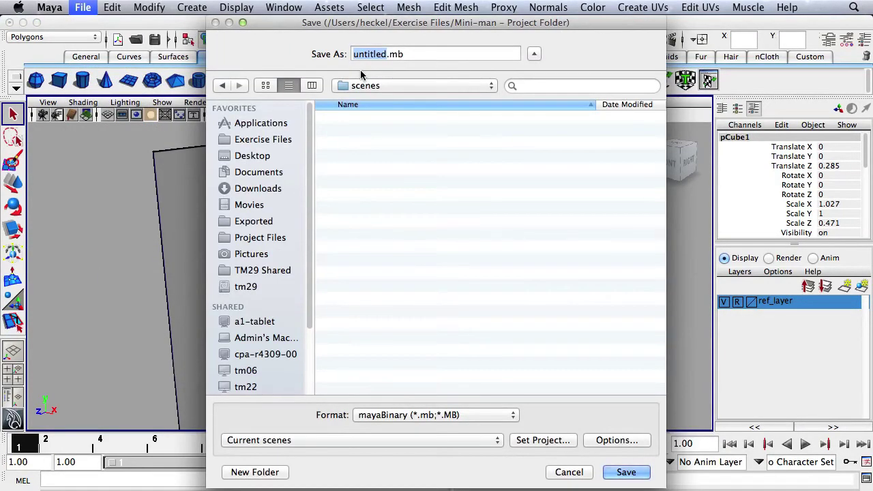
type("mini")
type("-man")
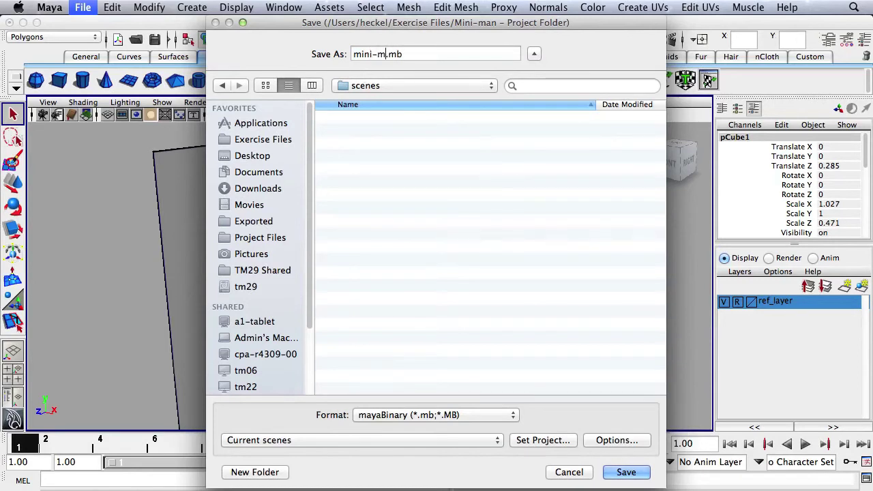
type("stage1")
left_click(628, 472)
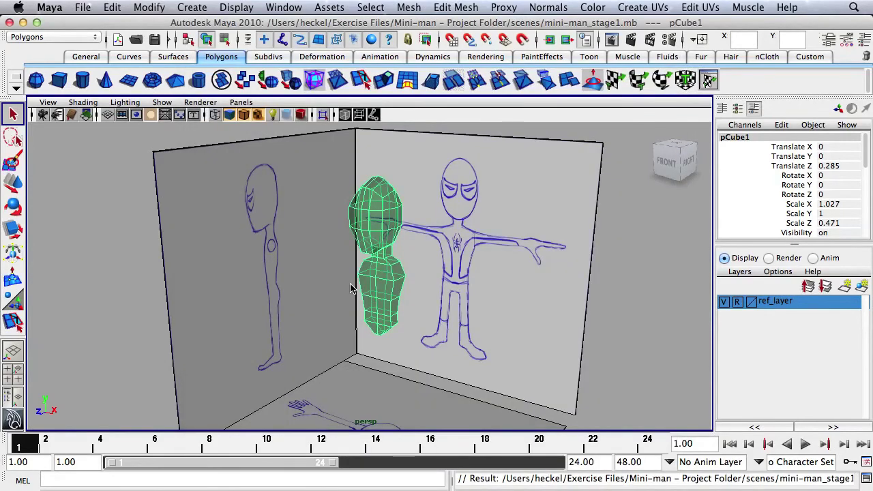